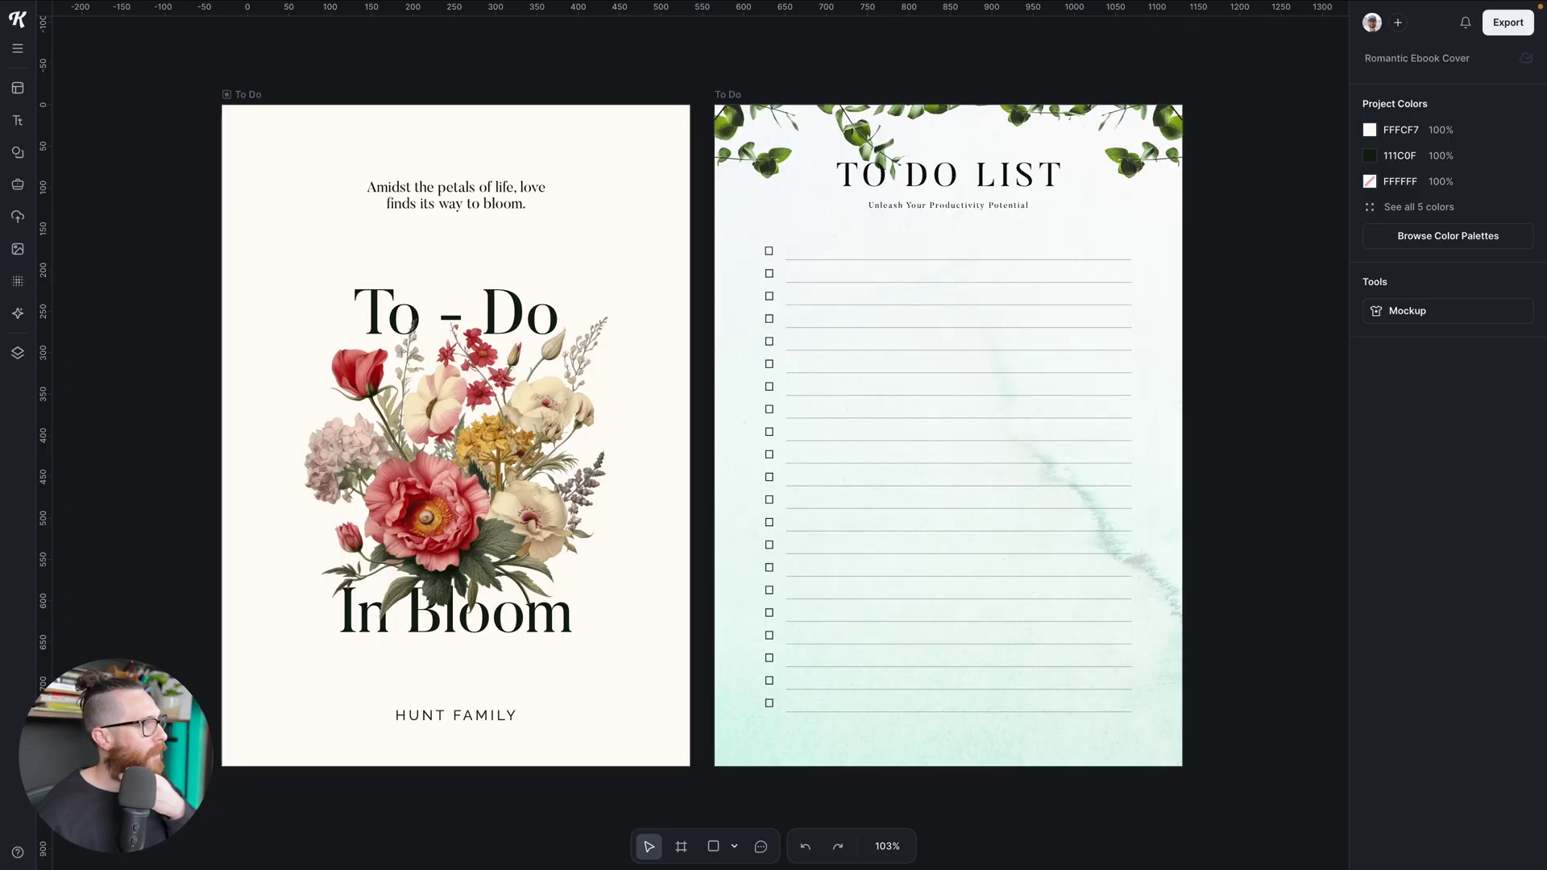
Step: Pan and zoom the canvas to bring the floral cover and the To Do checklist page into view
{"action": "scroll", "coordinate": [642, 340], "scroll_direction": "down", "scroll_amount": 1}
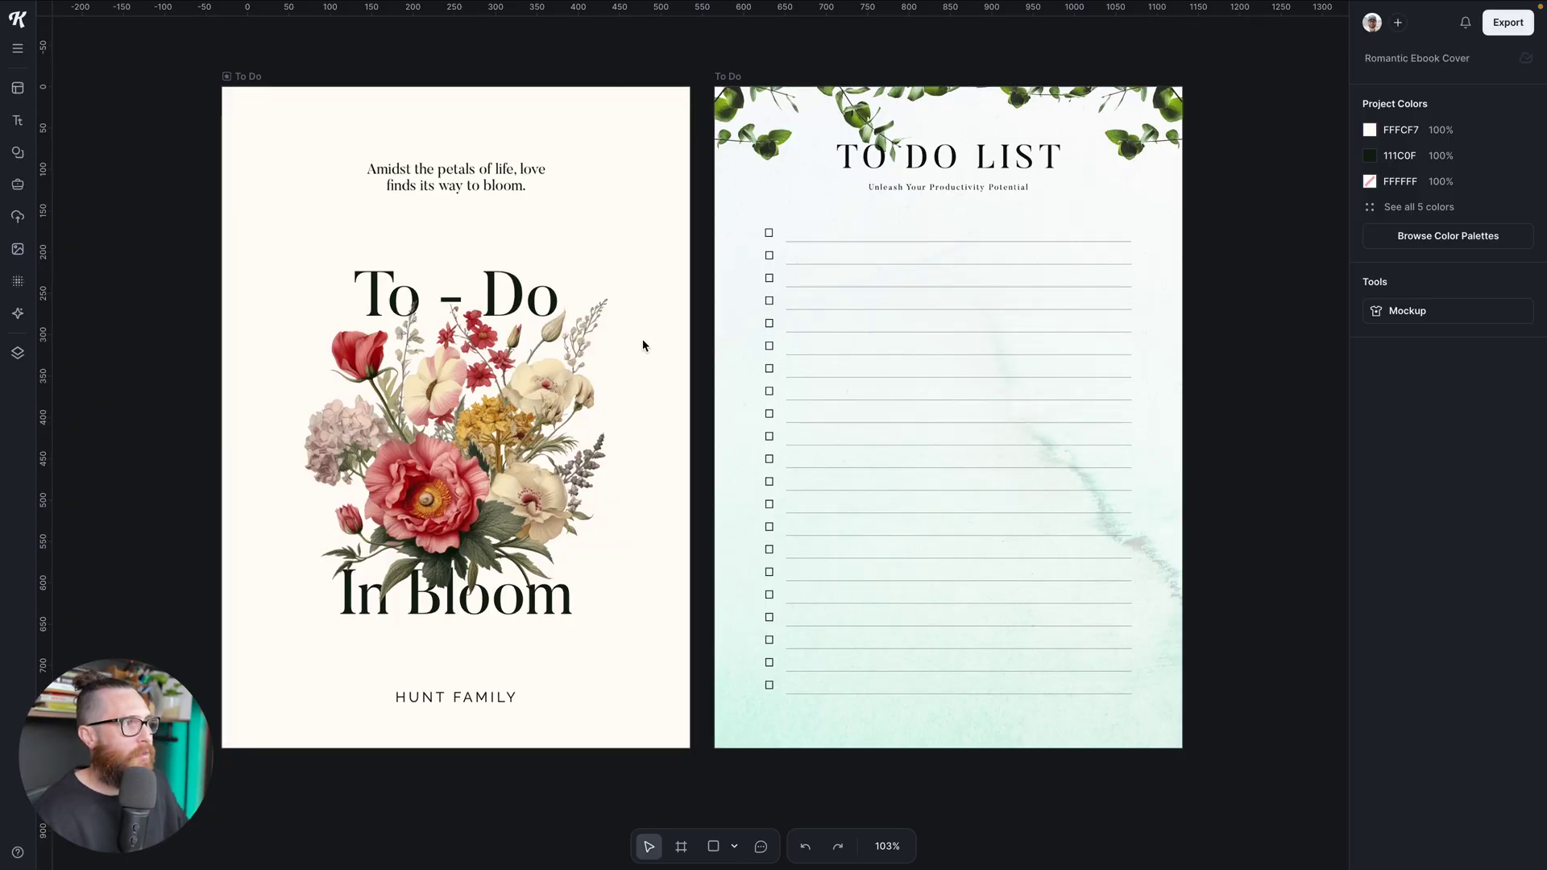
{"action": "scroll", "coordinate": [529, 697], "scroll_direction": "up", "scroll_amount": 1}
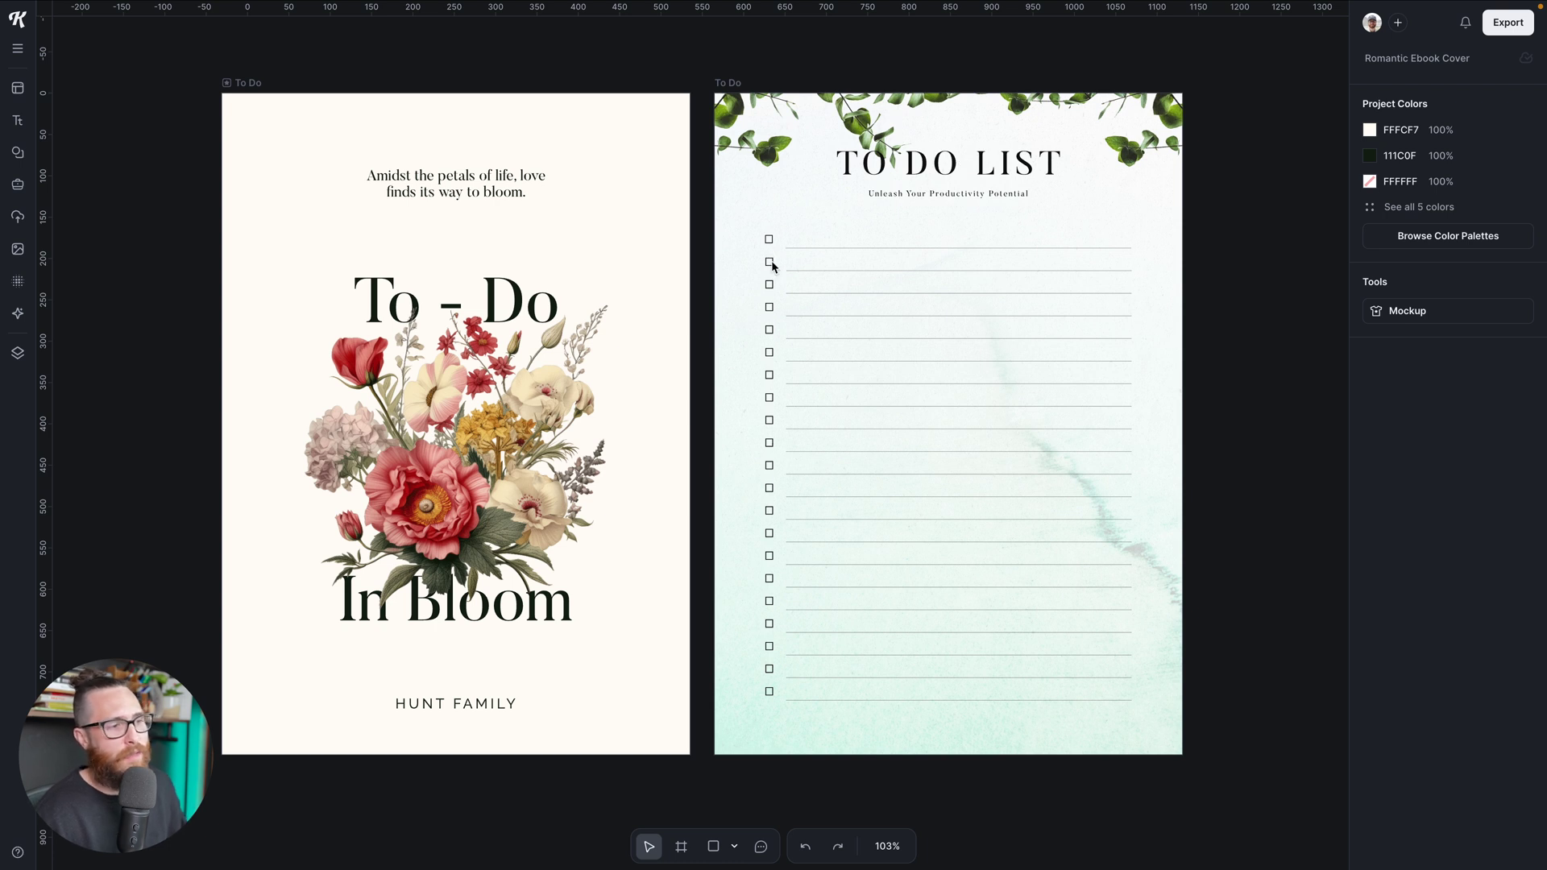
{"action": "scroll", "coordinate": [775, 268], "scroll_direction": "left", "scroll_amount": 3}
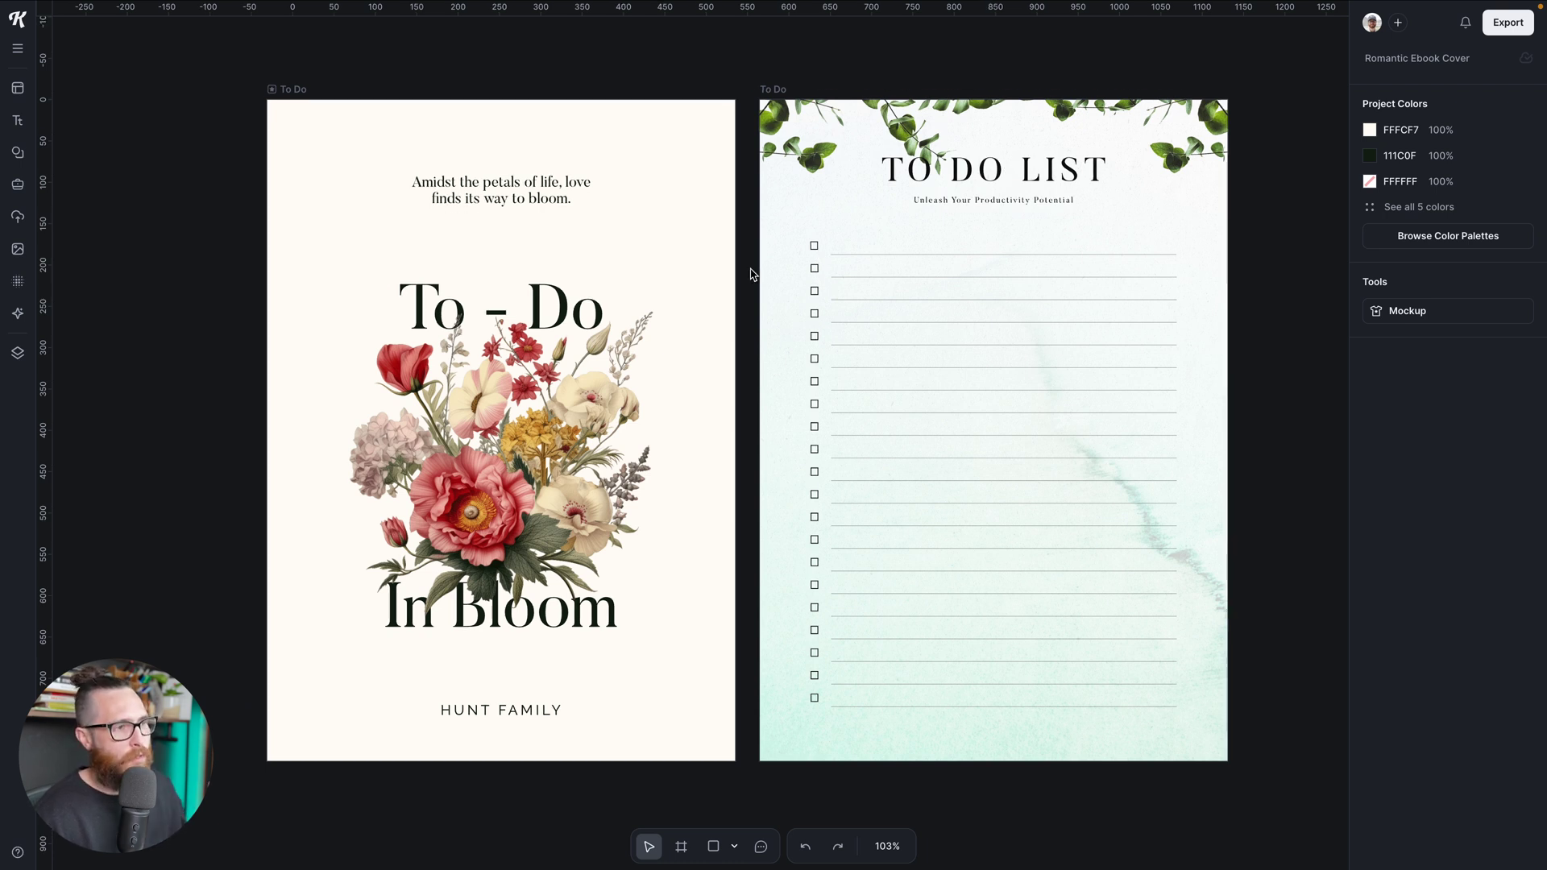
{"action": "scroll", "coordinate": [750, 274], "scroll_direction": "up", "scroll_amount": 2}
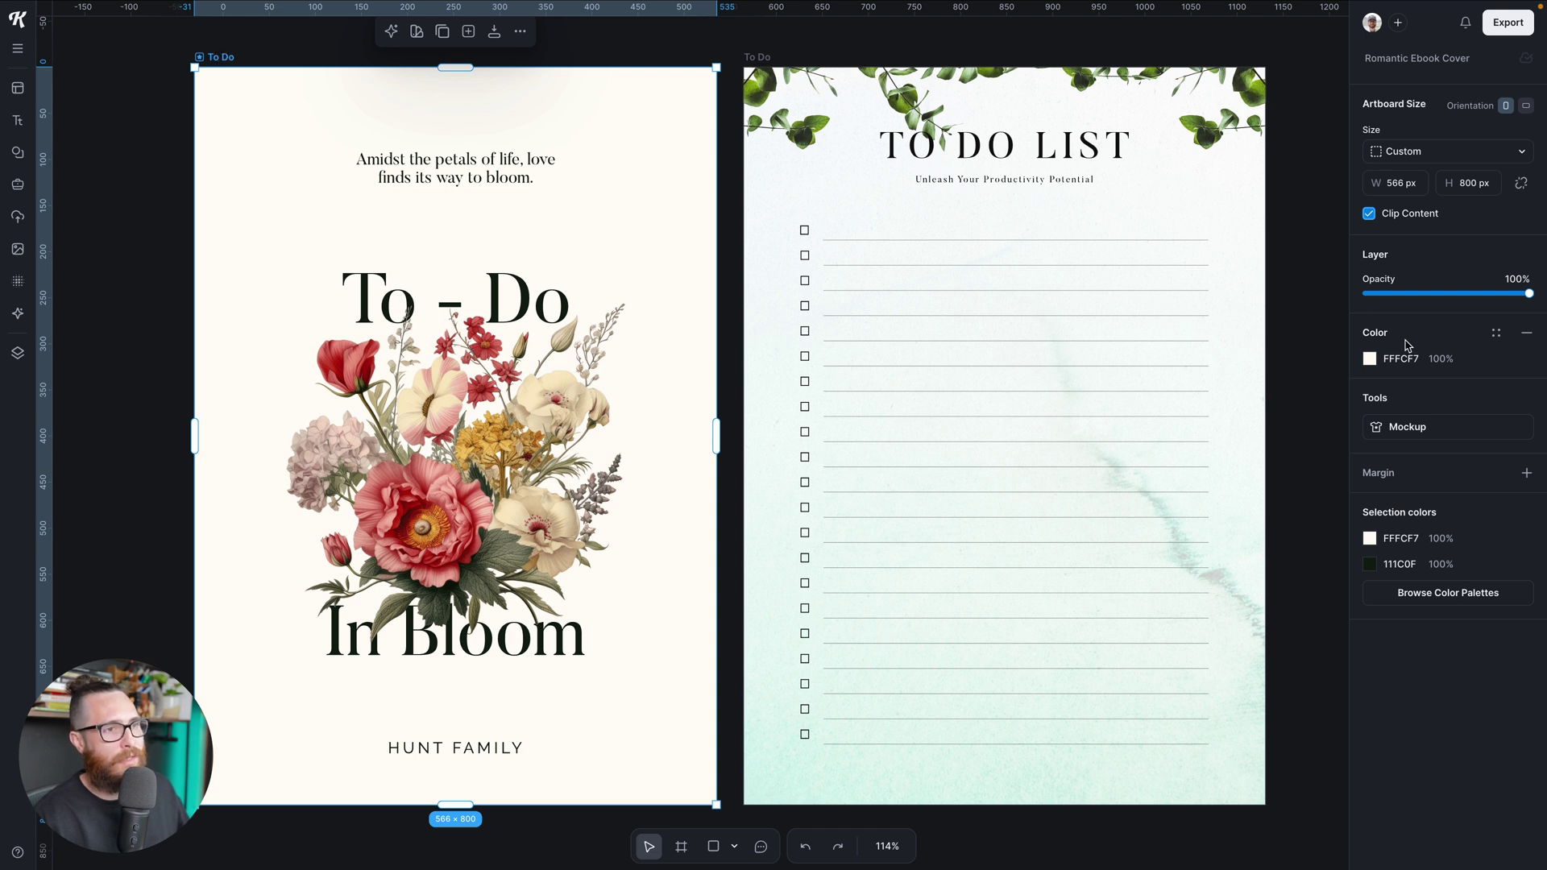
Step: Add default 45 px print margins to every side of the cover page
{"action": "left_click", "coordinate": [1527, 475]}
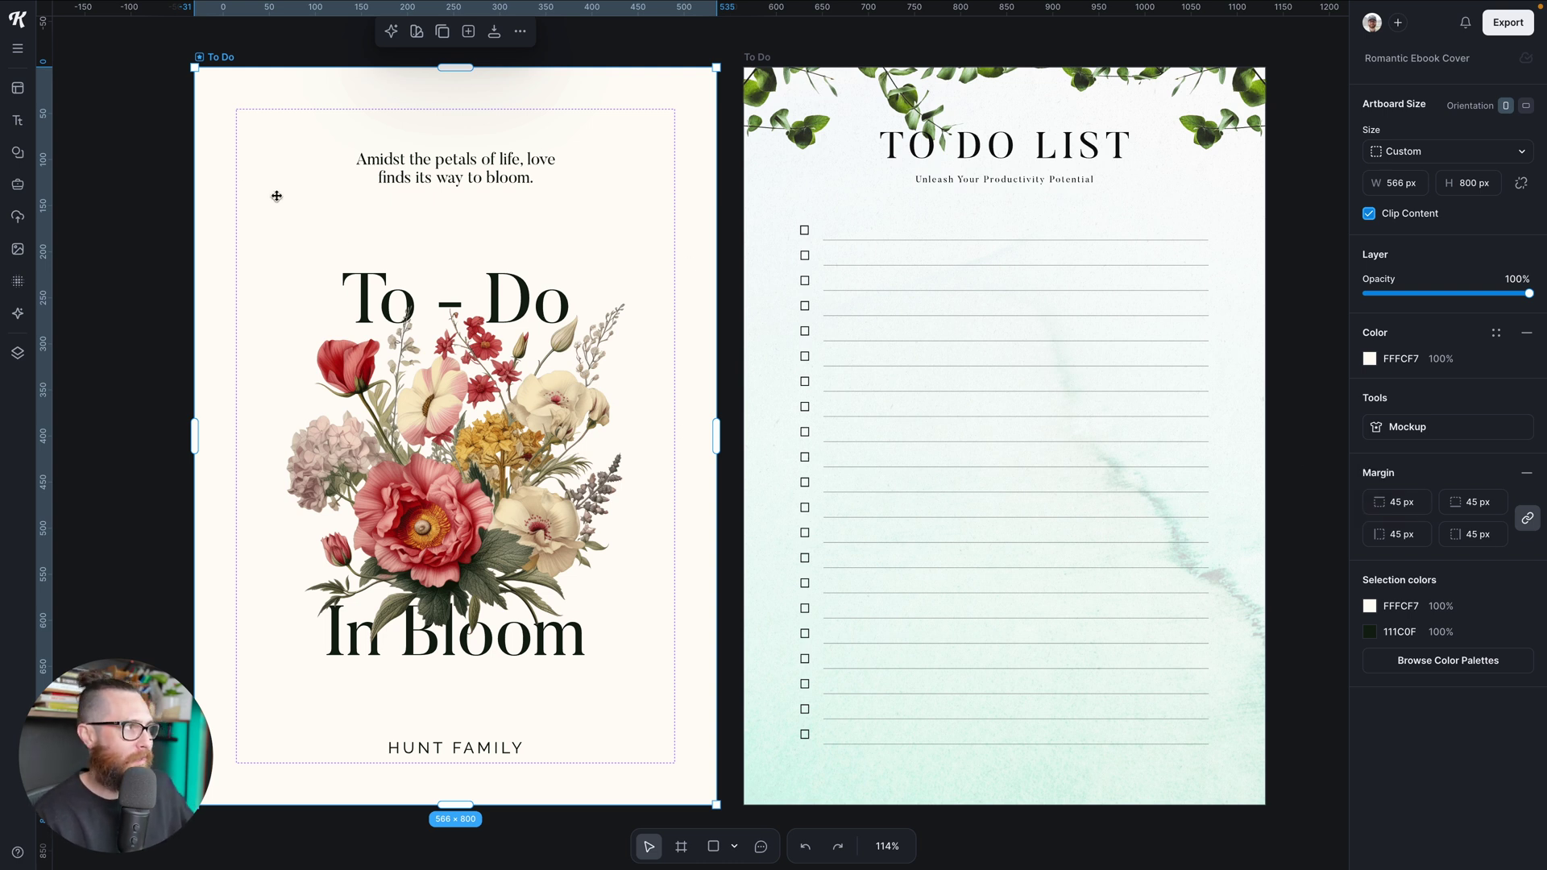
{"action": "left_click", "coordinate": [20, 50]}
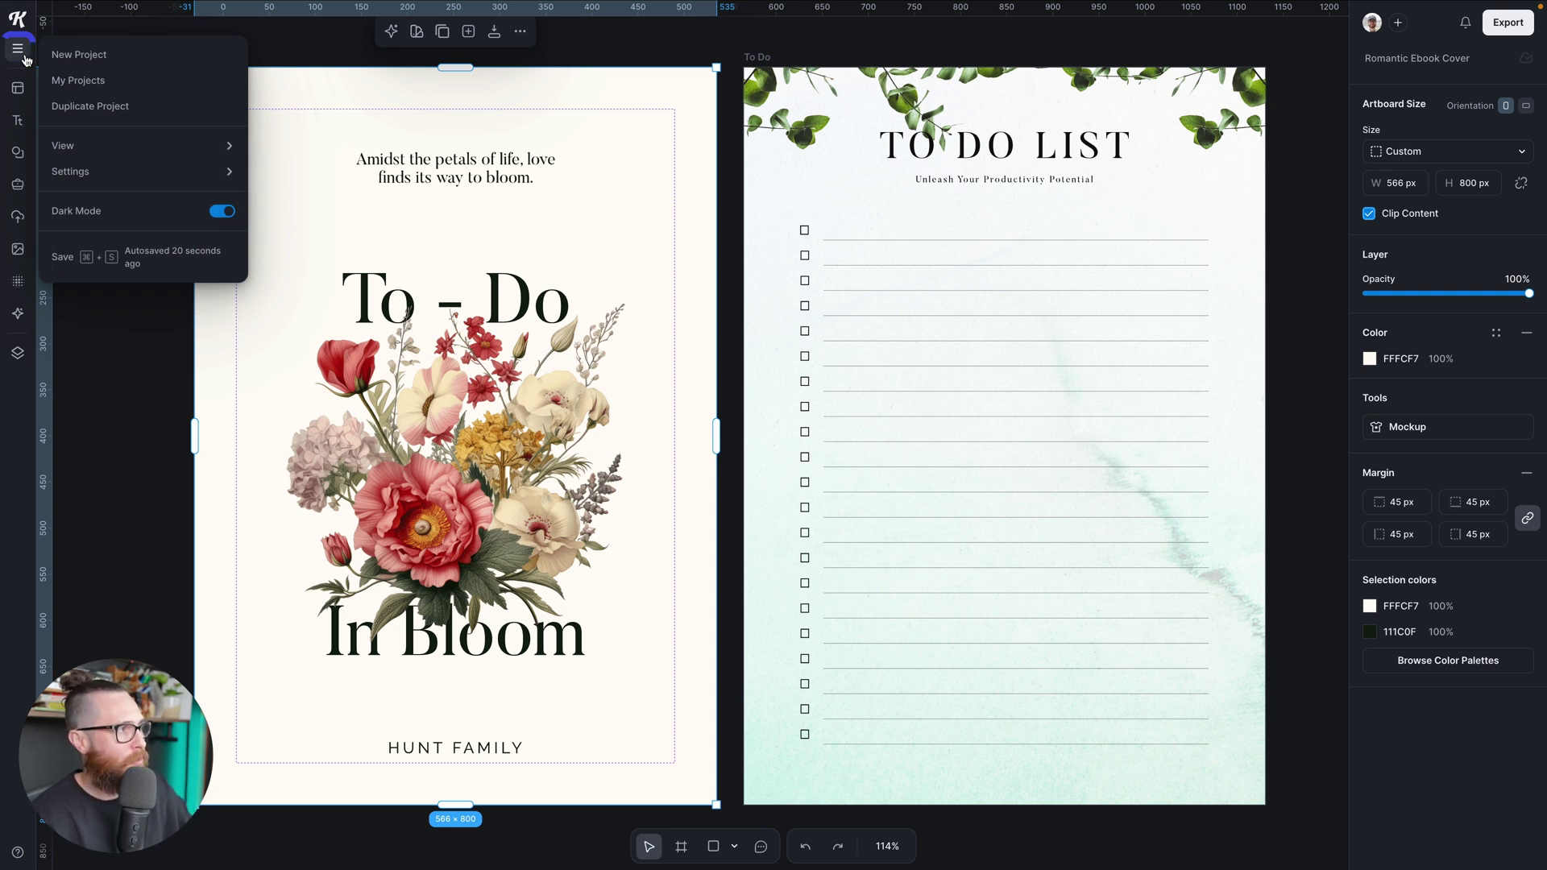
Step: Switch the app's measurement units to inches in Settings
{"action": "left_click", "coordinate": [230, 171]}
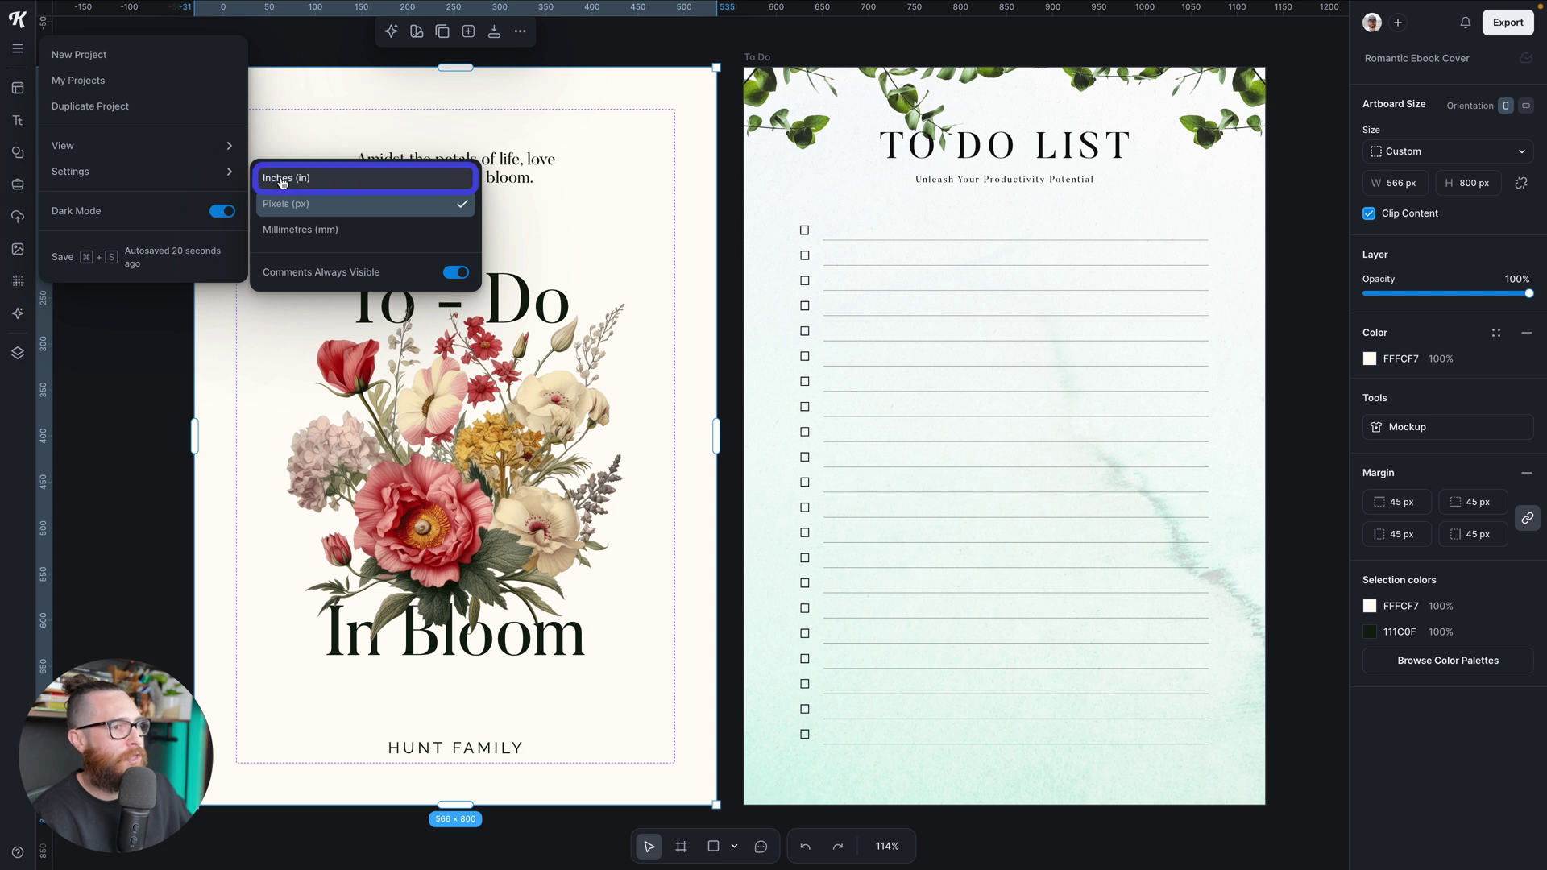
{"action": "left_click", "coordinate": [281, 179]}
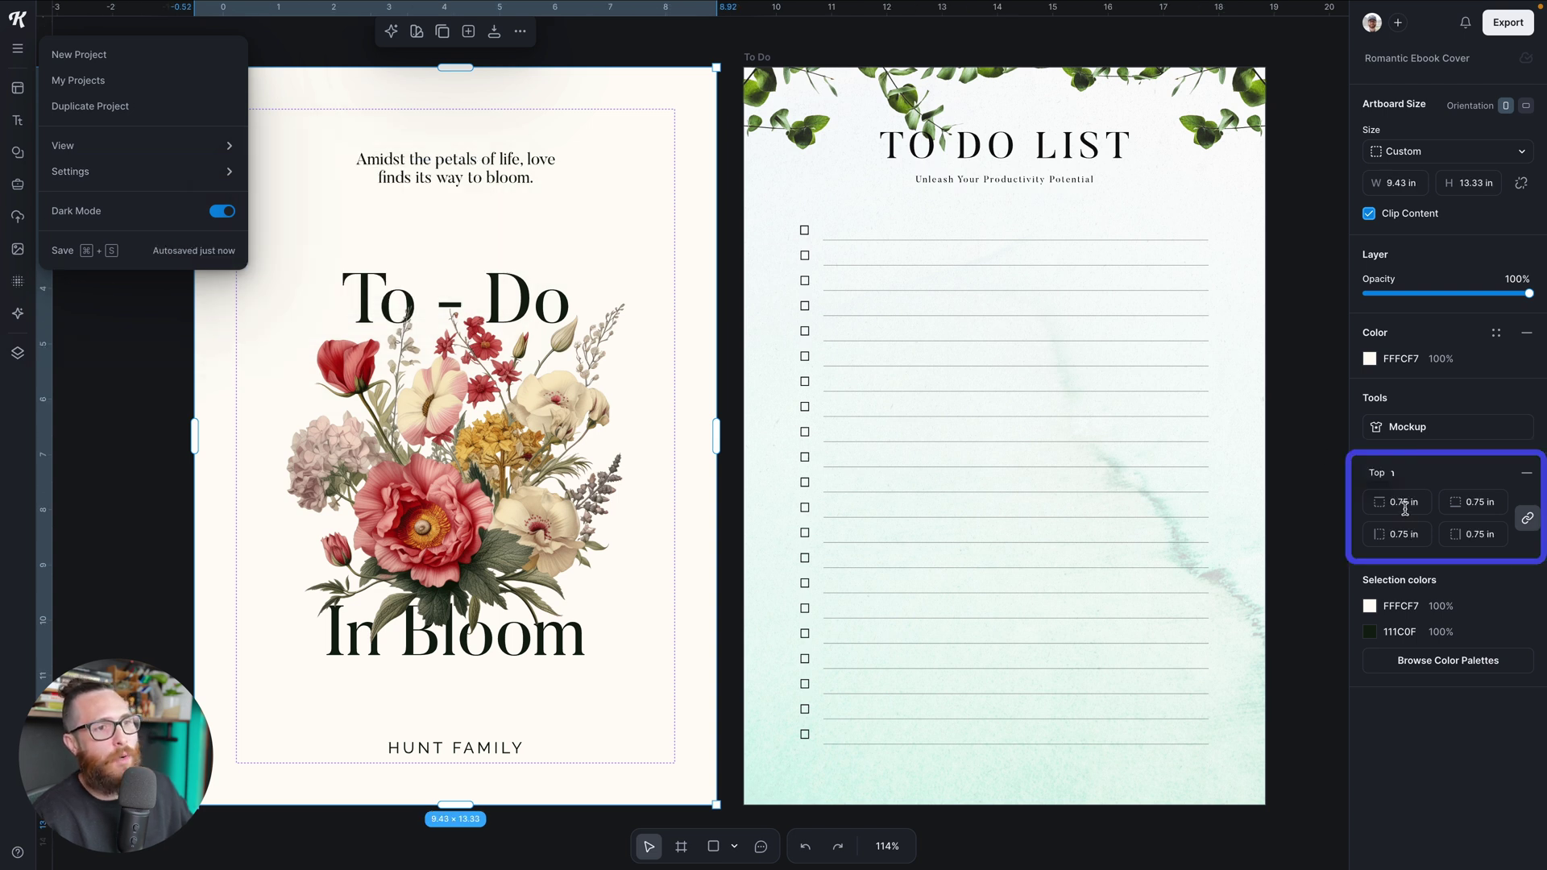
{"action": "left_click", "coordinate": [16, 54]}
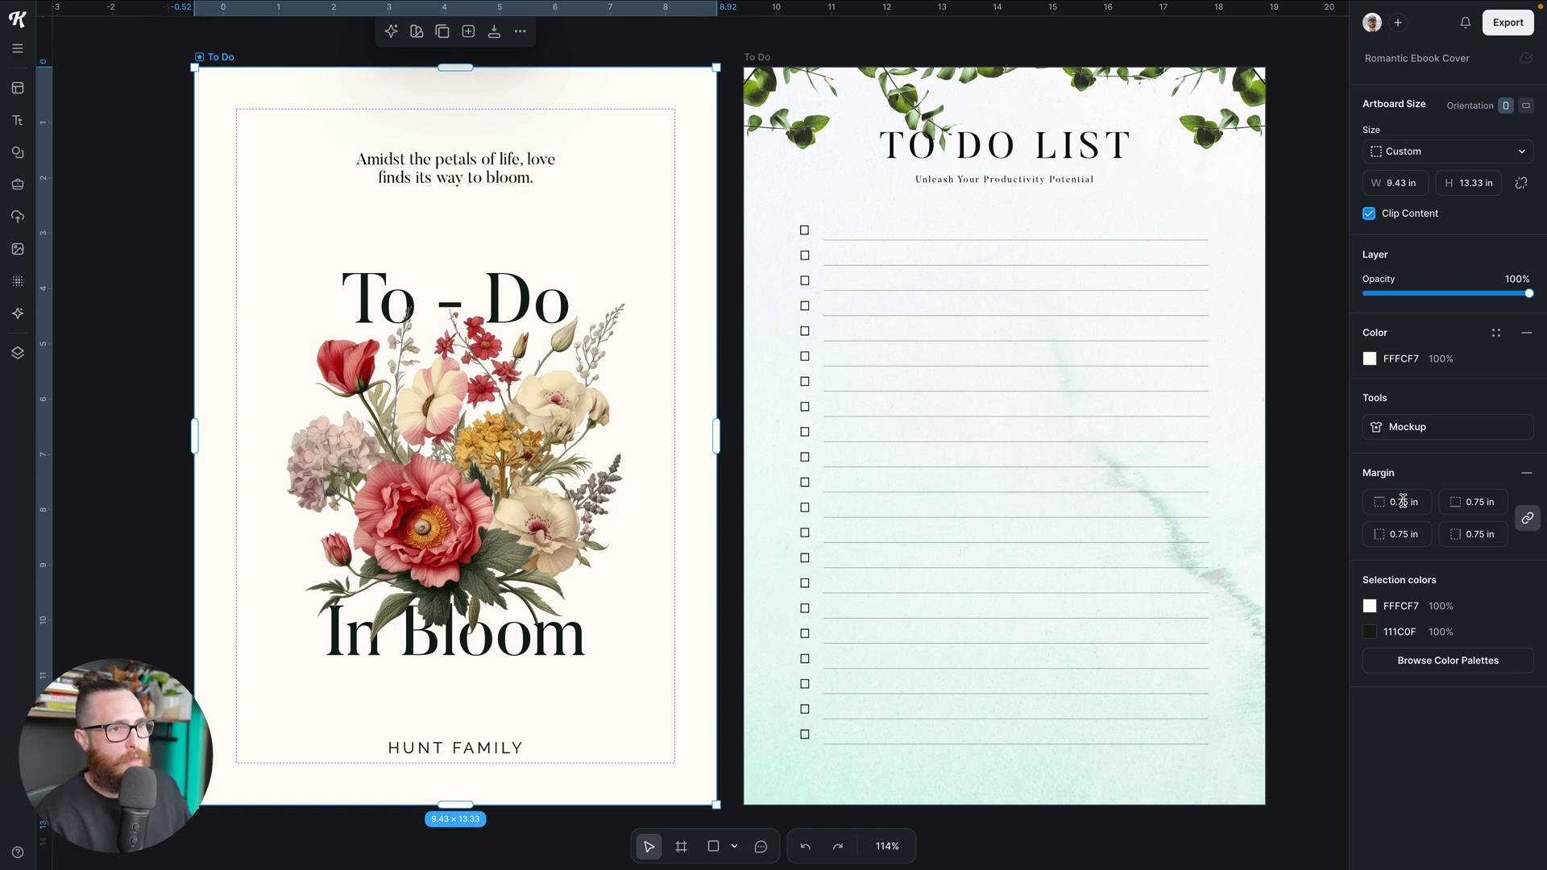
Step: Try 0.25 and 0.45 in cover margins, then settle on 0.75 in all around
{"action": "key", "text": "Return"}
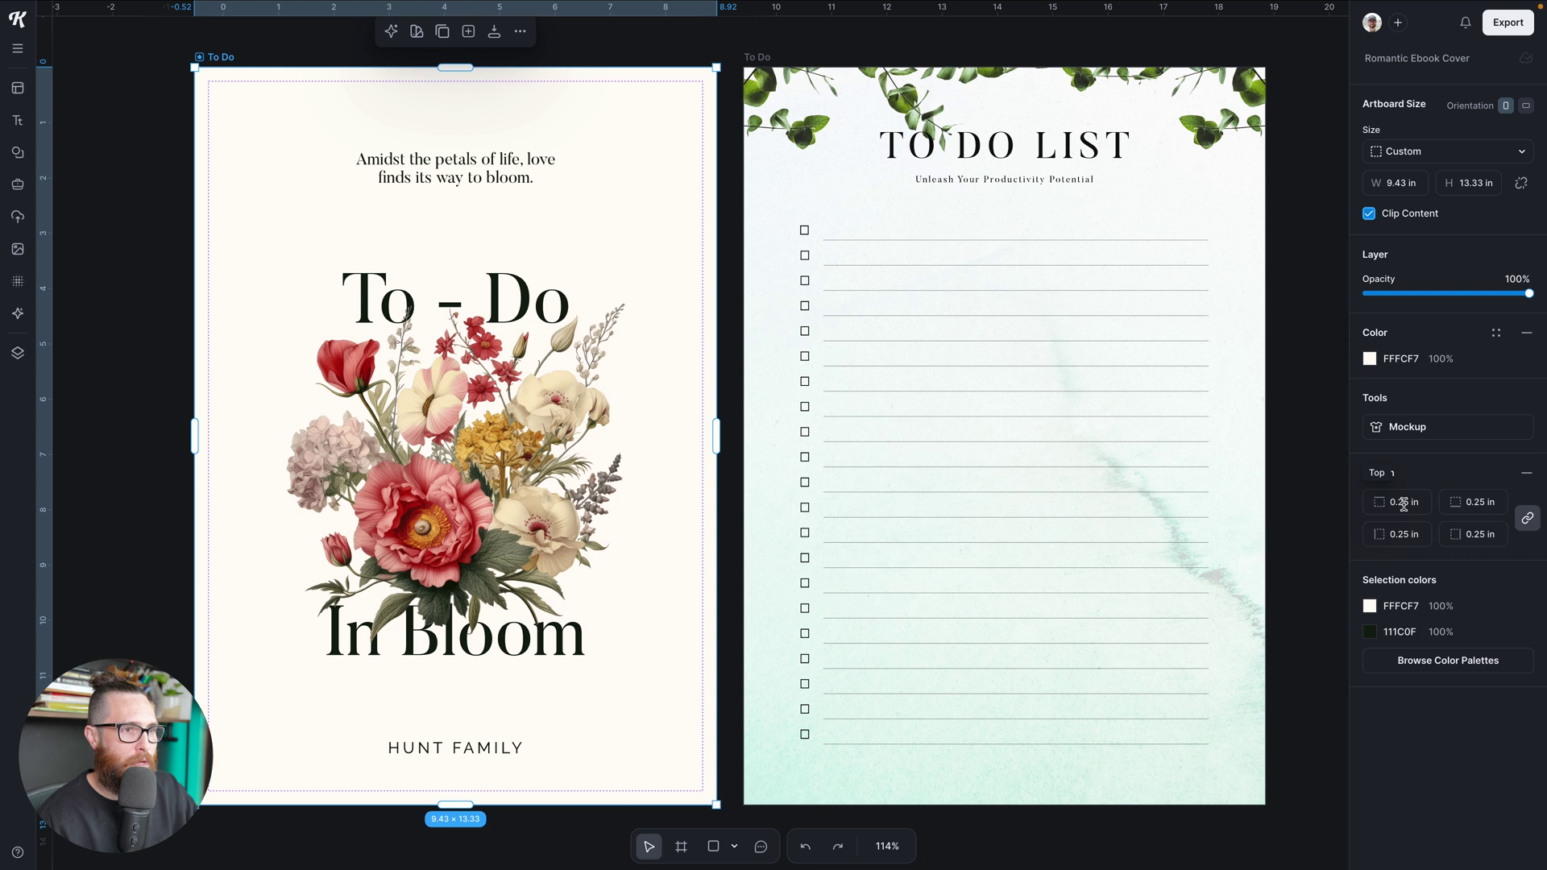
{"action": "type", "text": "0.45"}
{"action": "key", "text": "Return"}
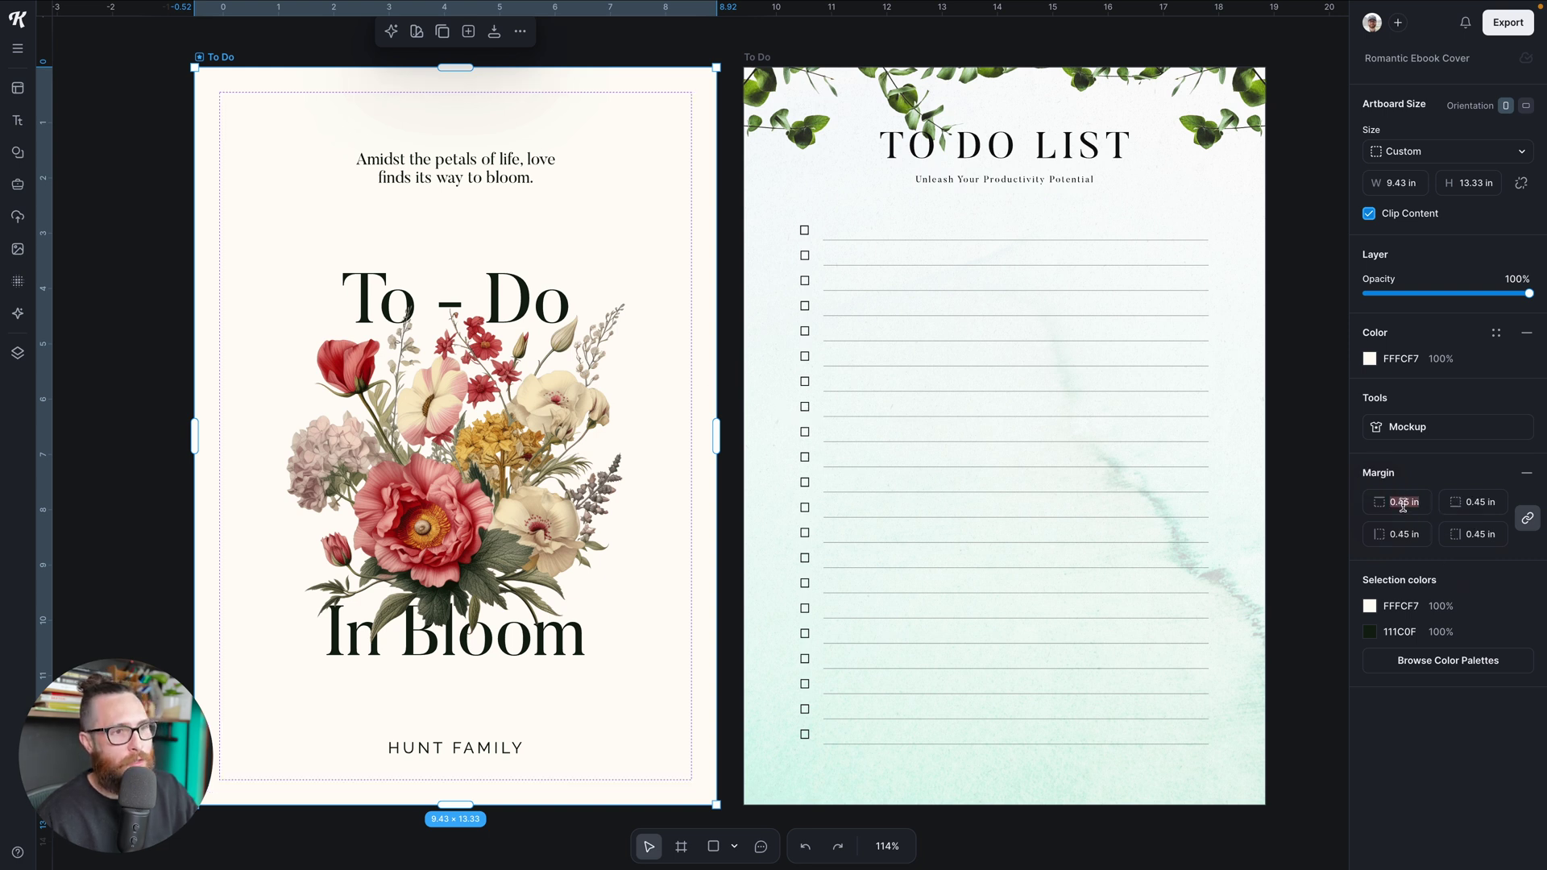
{"action": "type", "text": "0.75"}
{"action": "key", "text": "Return"}
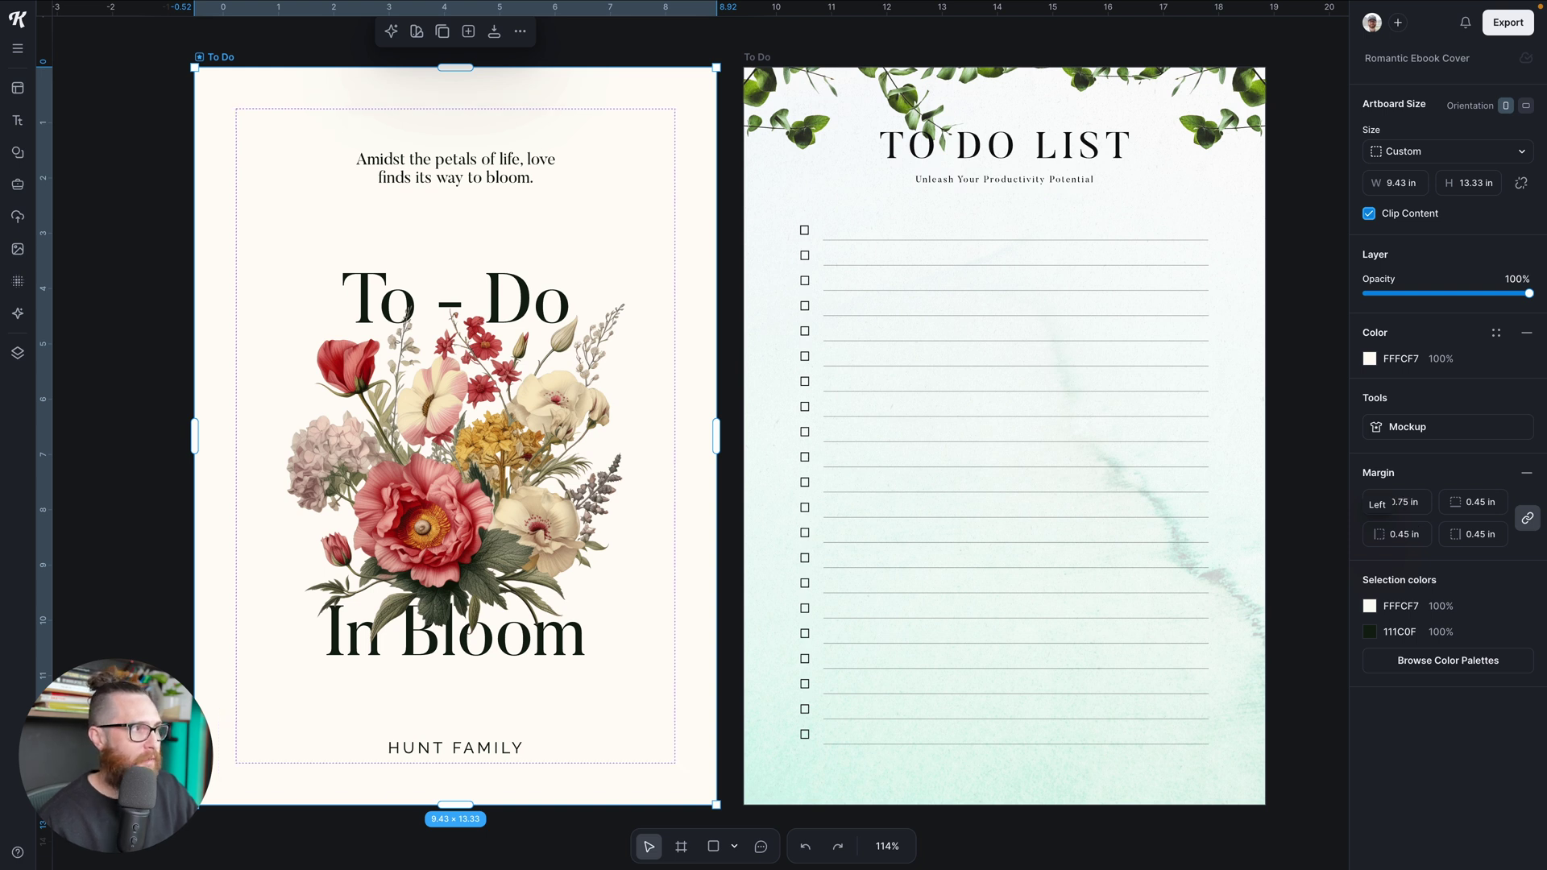
{"action": "left_click", "coordinate": [739, 436]}
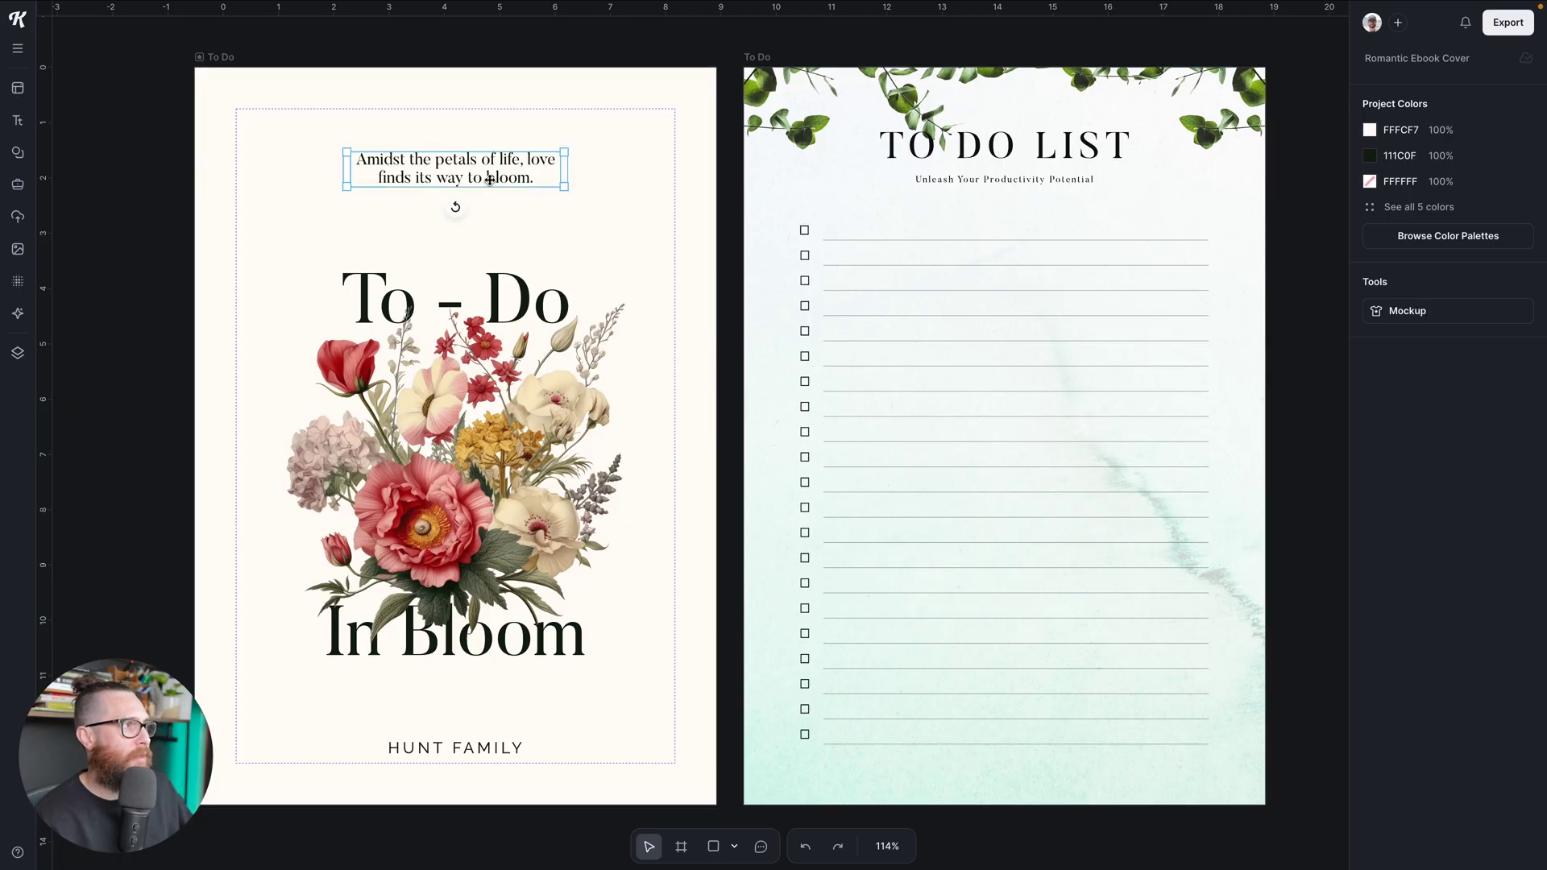
Step: Move the quote text up so it sits just inside the top margin
{"action": "left_click_drag", "start_coordinate": [489, 179], "coordinate": [489, 127]}
{"action": "left_click", "coordinate": [518, 167]}
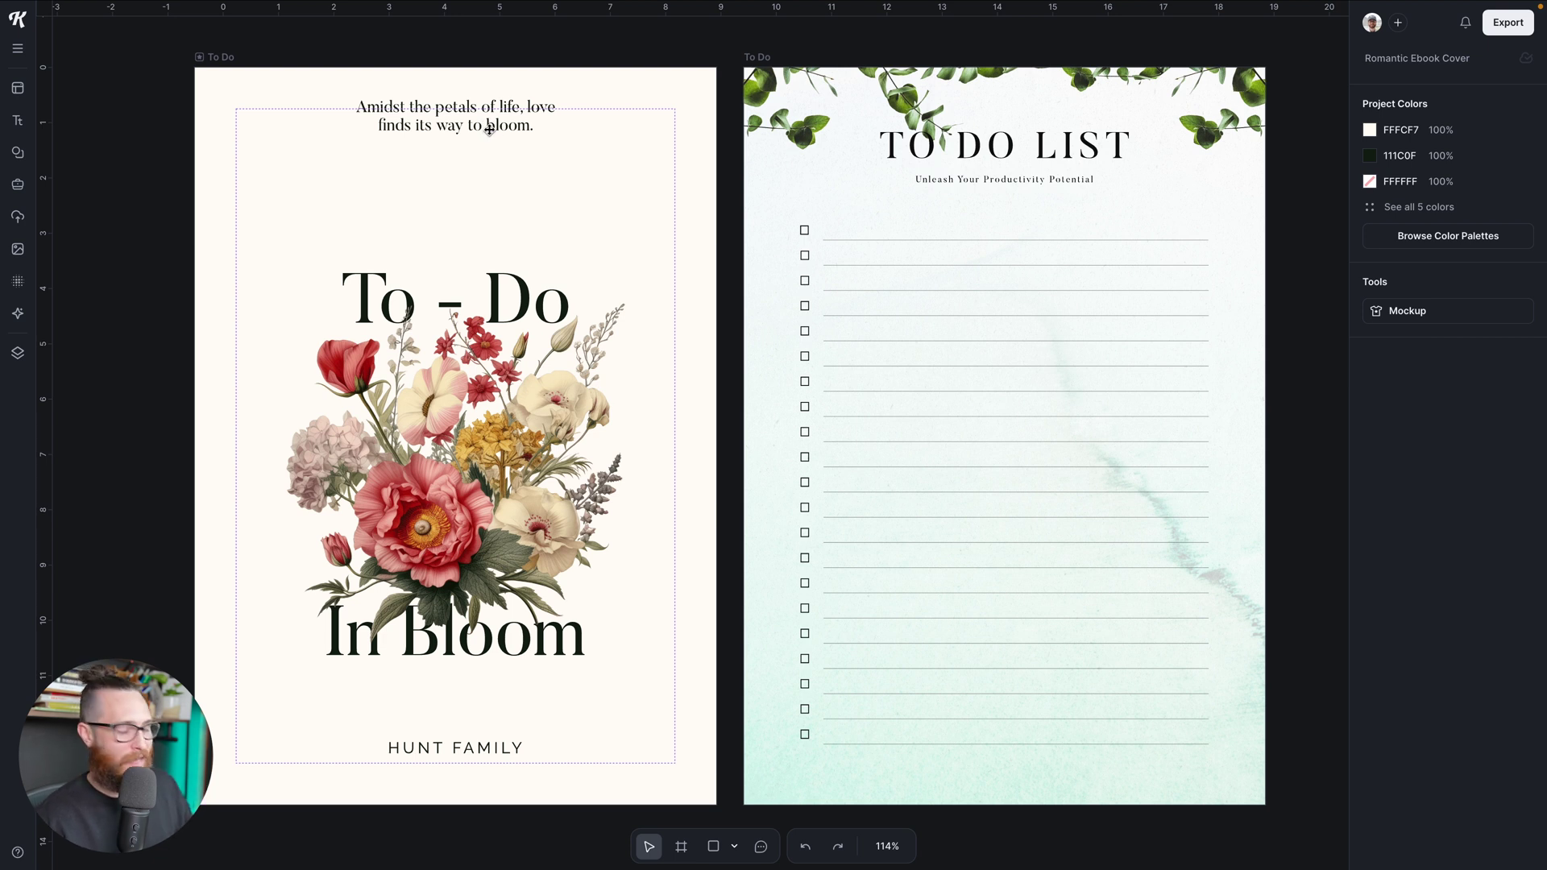
{"action": "left_click", "coordinate": [489, 129]}
{"action": "left_click_drag", "start_coordinate": [489, 129], "coordinate": [488, 149]}
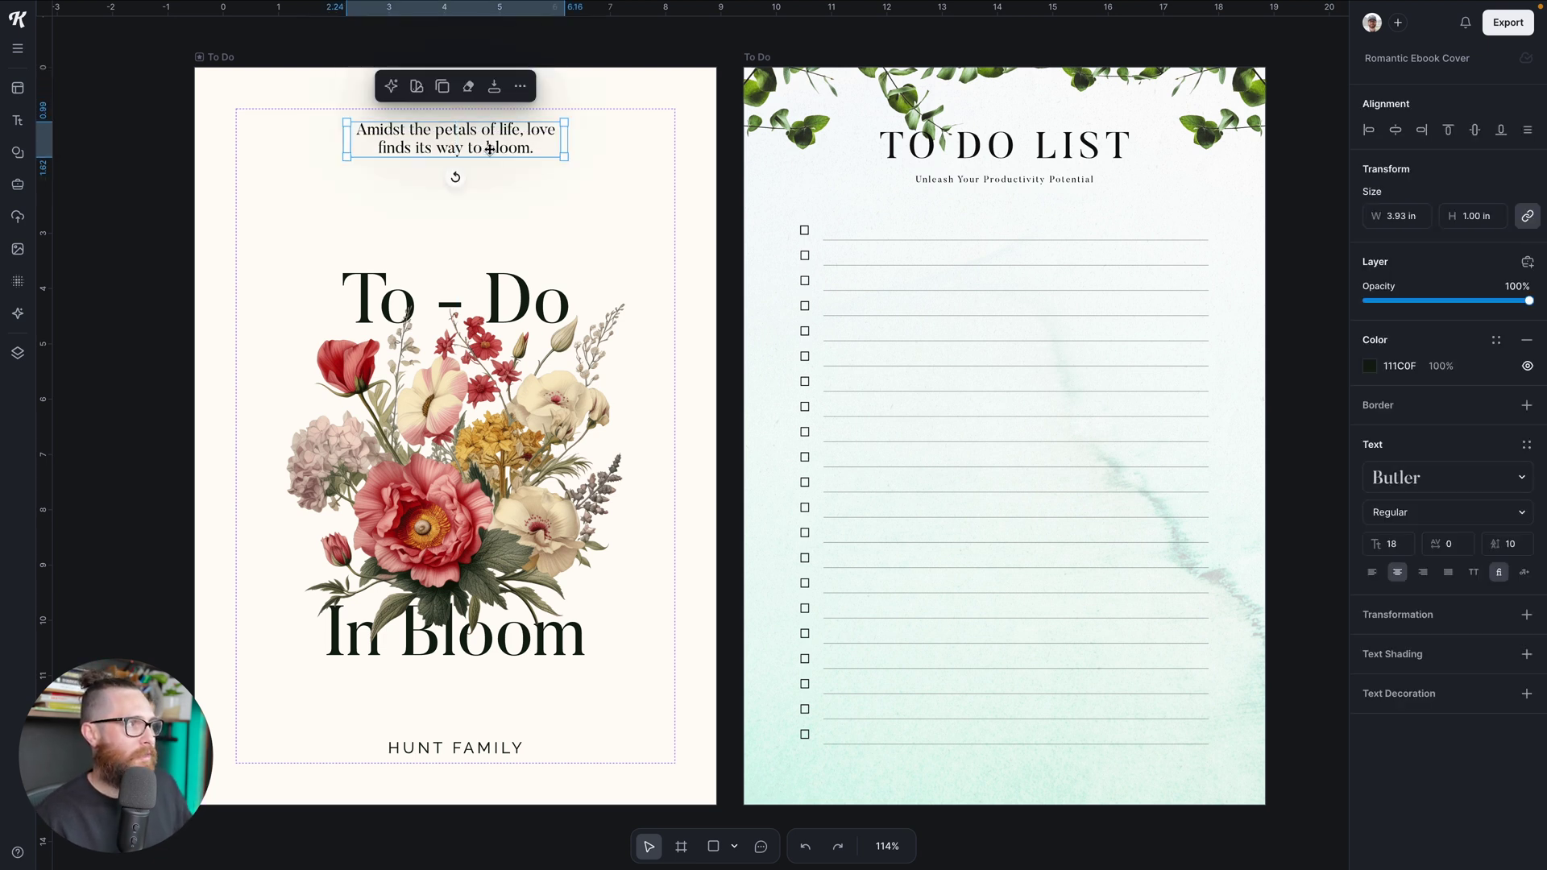
Step: Enlarge the To - Do In Bloom title and flower group and centre it on the cover
{"action": "left_click", "coordinate": [309, 274]}
{"action": "left_click_drag", "start_coordinate": [308, 274], "coordinate": [309, 258]}
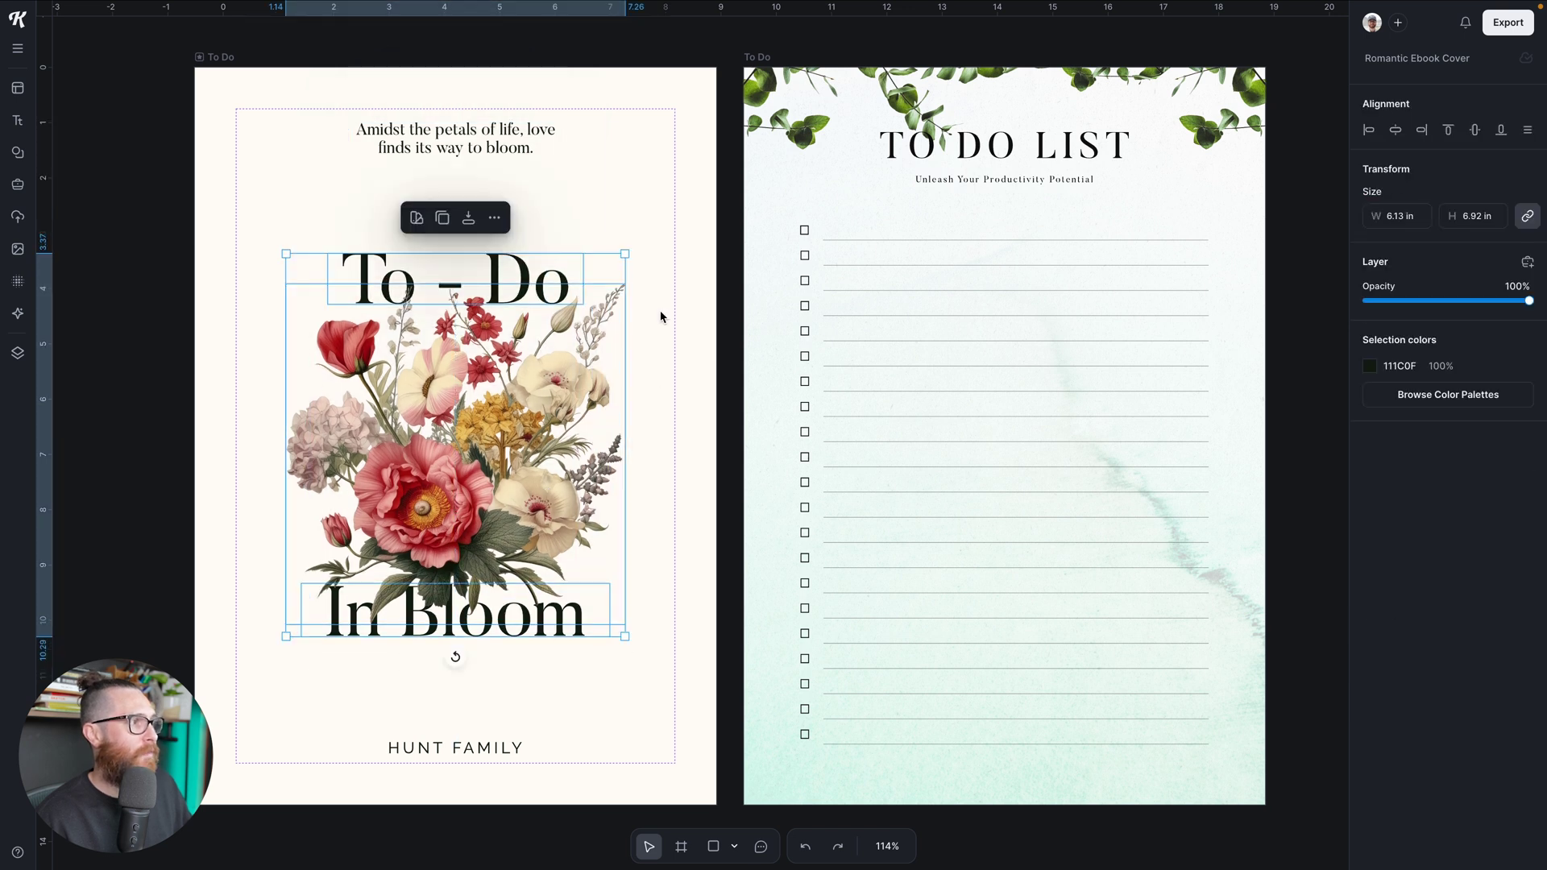
{"action": "left_click_drag", "start_coordinate": [625, 255], "coordinate": [656, 240]}
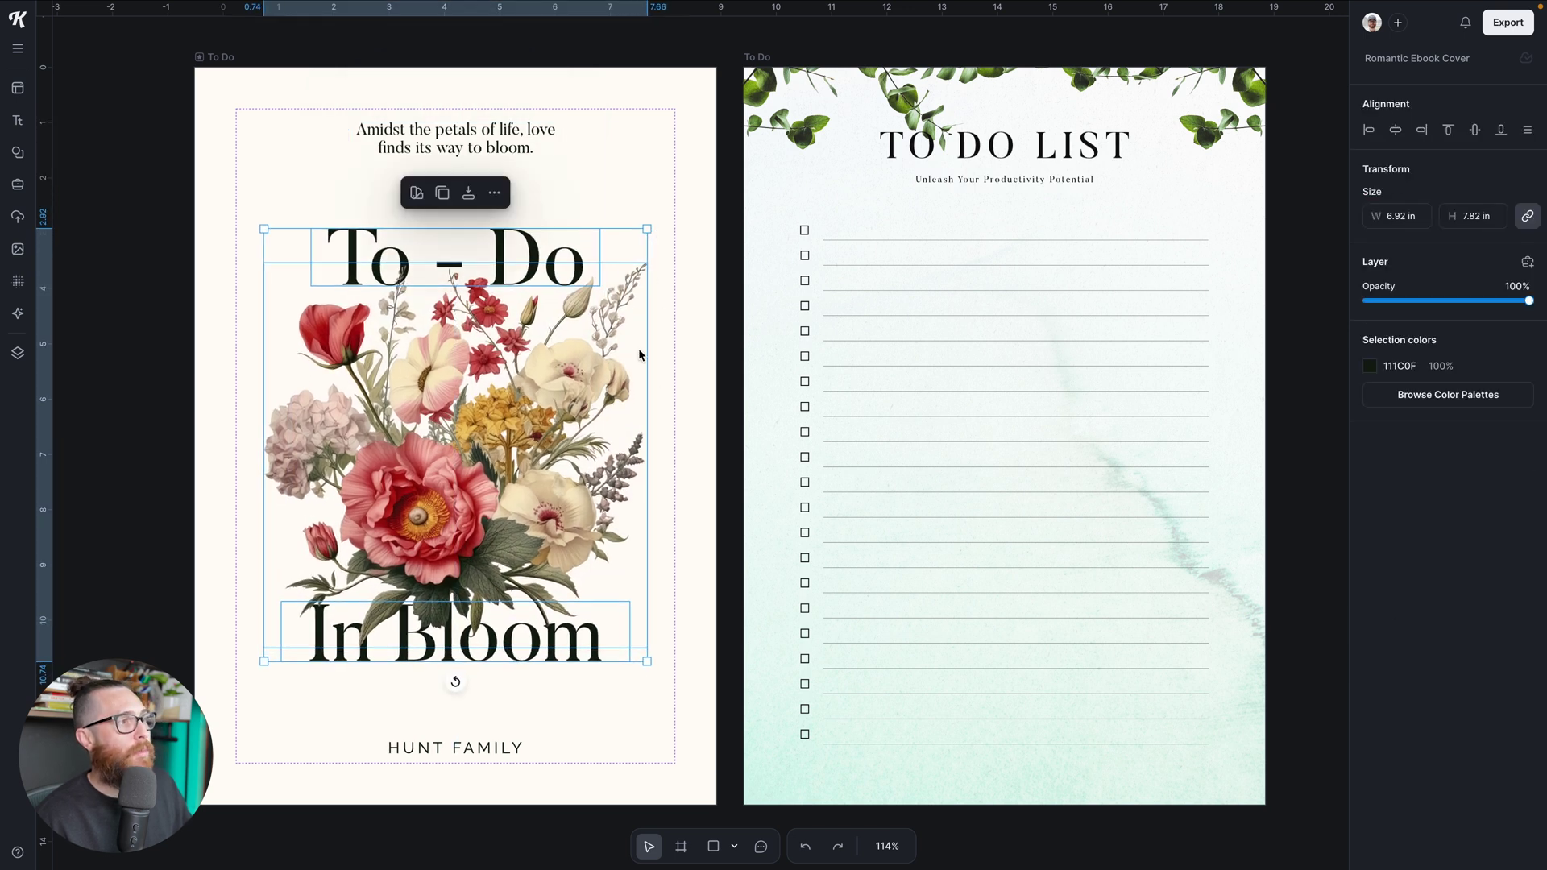
{"action": "left_click_drag", "start_coordinate": [565, 372], "coordinate": [567, 362]}
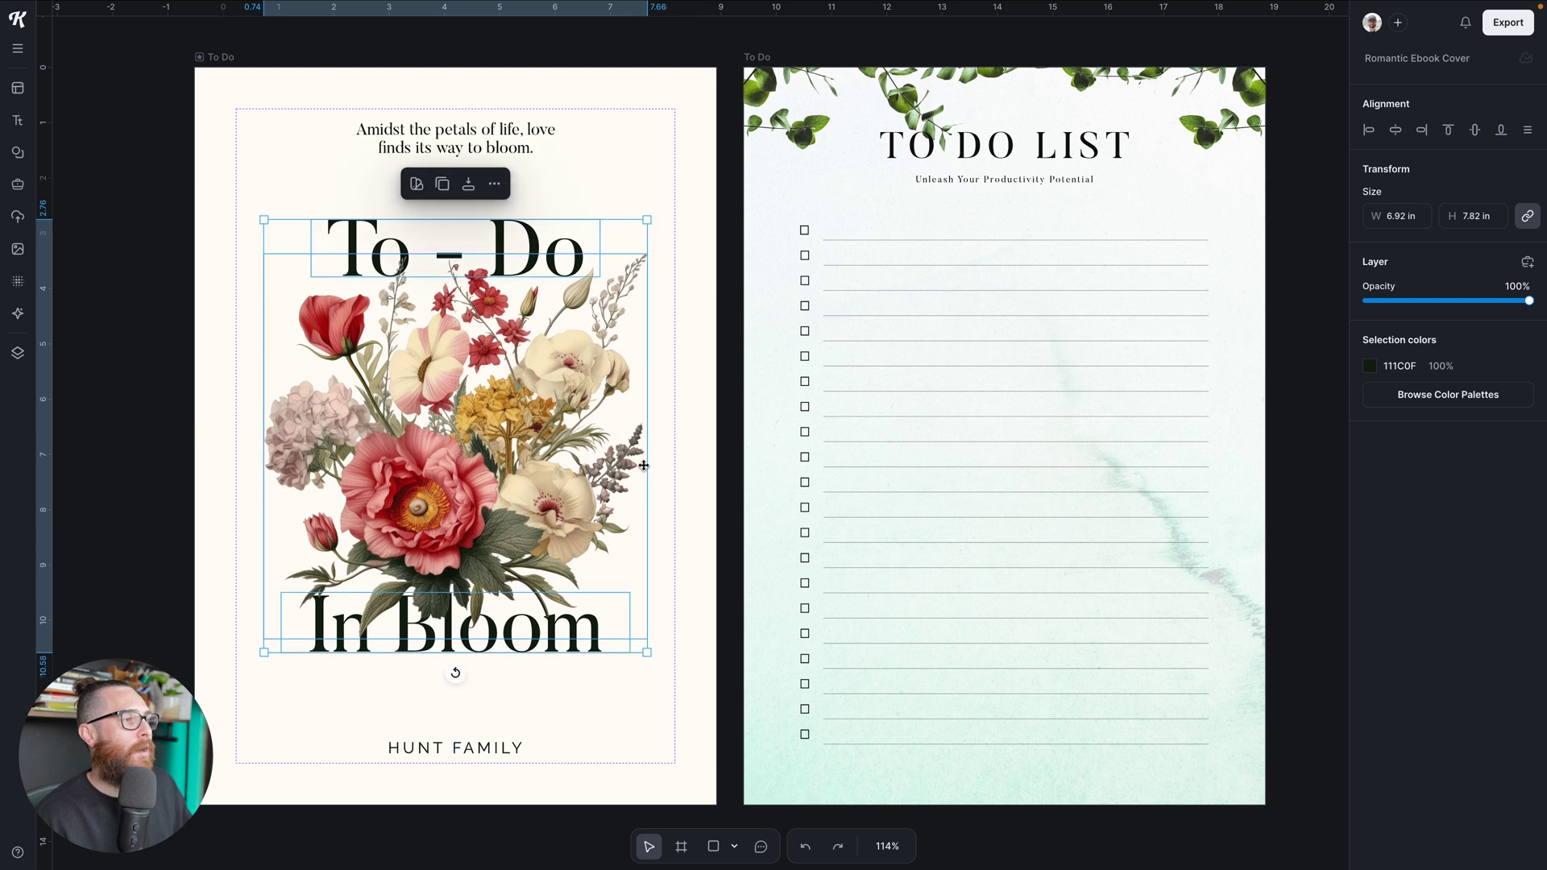
{"action": "left_click", "coordinate": [691, 512]}
{"action": "scroll", "coordinate": [681, 503], "scroll_direction": "right", "scroll_amount": 2}
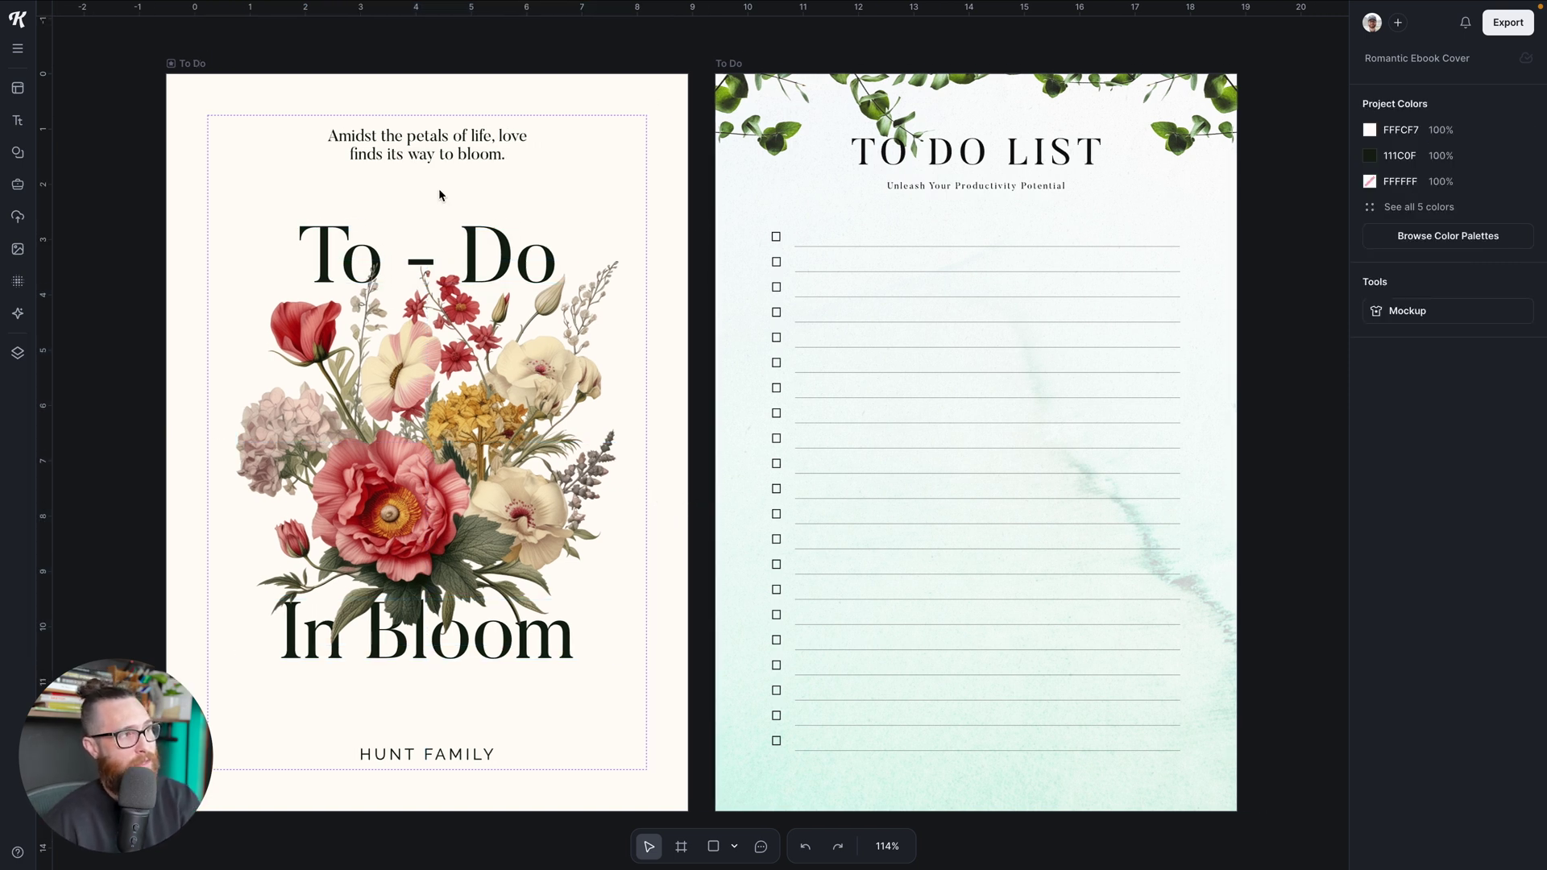
{"action": "left_click", "coordinate": [730, 63]}
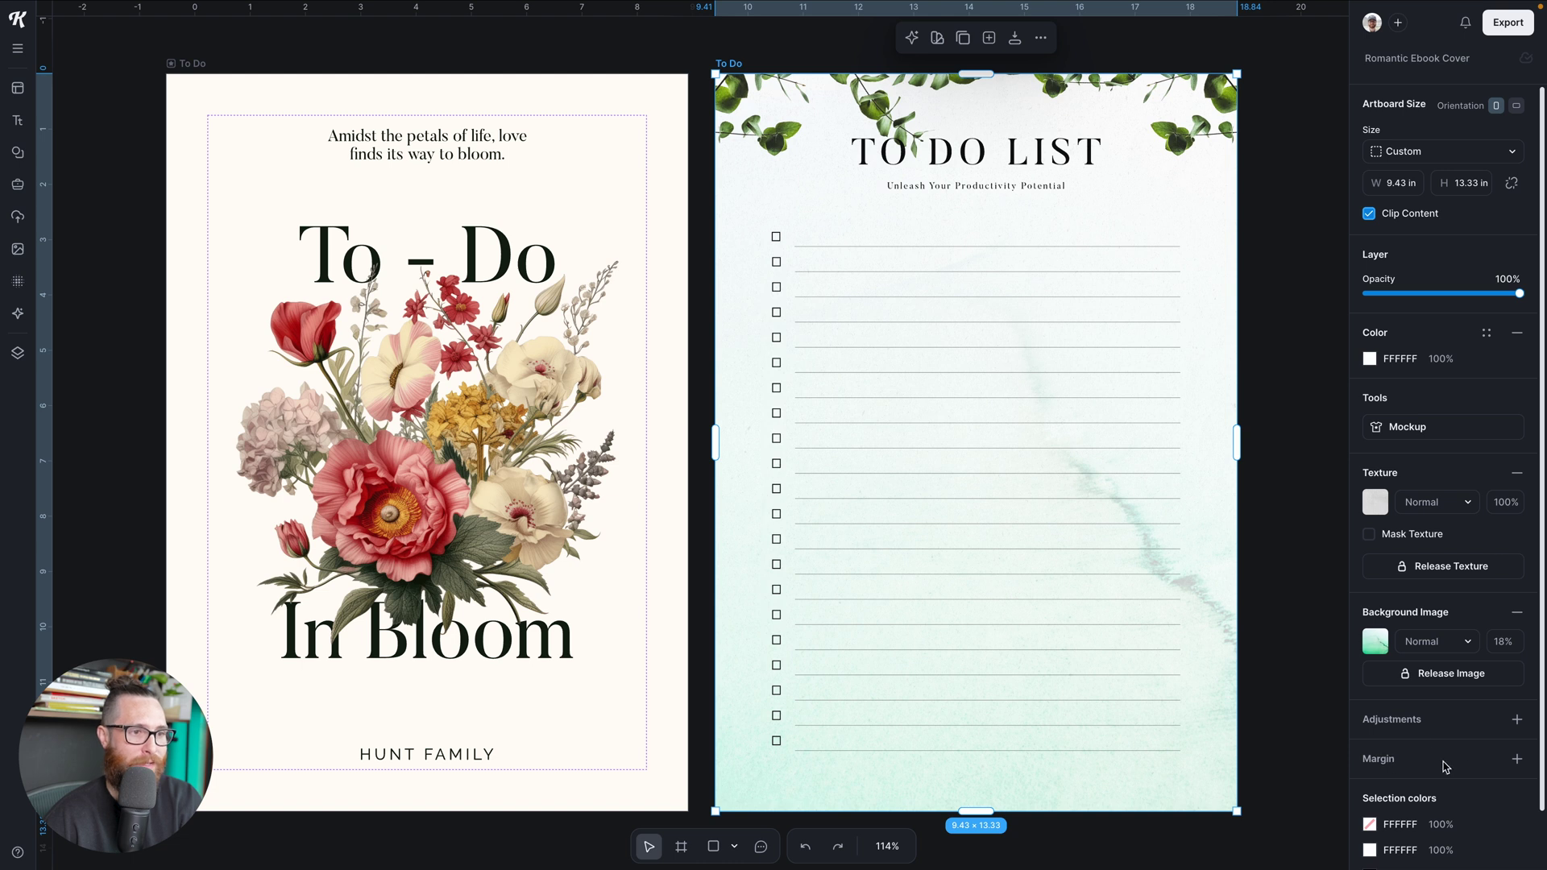
Step: Add linked 0.85 in margins to all four sides of the to-do list page
{"action": "left_click", "coordinate": [1518, 760]}
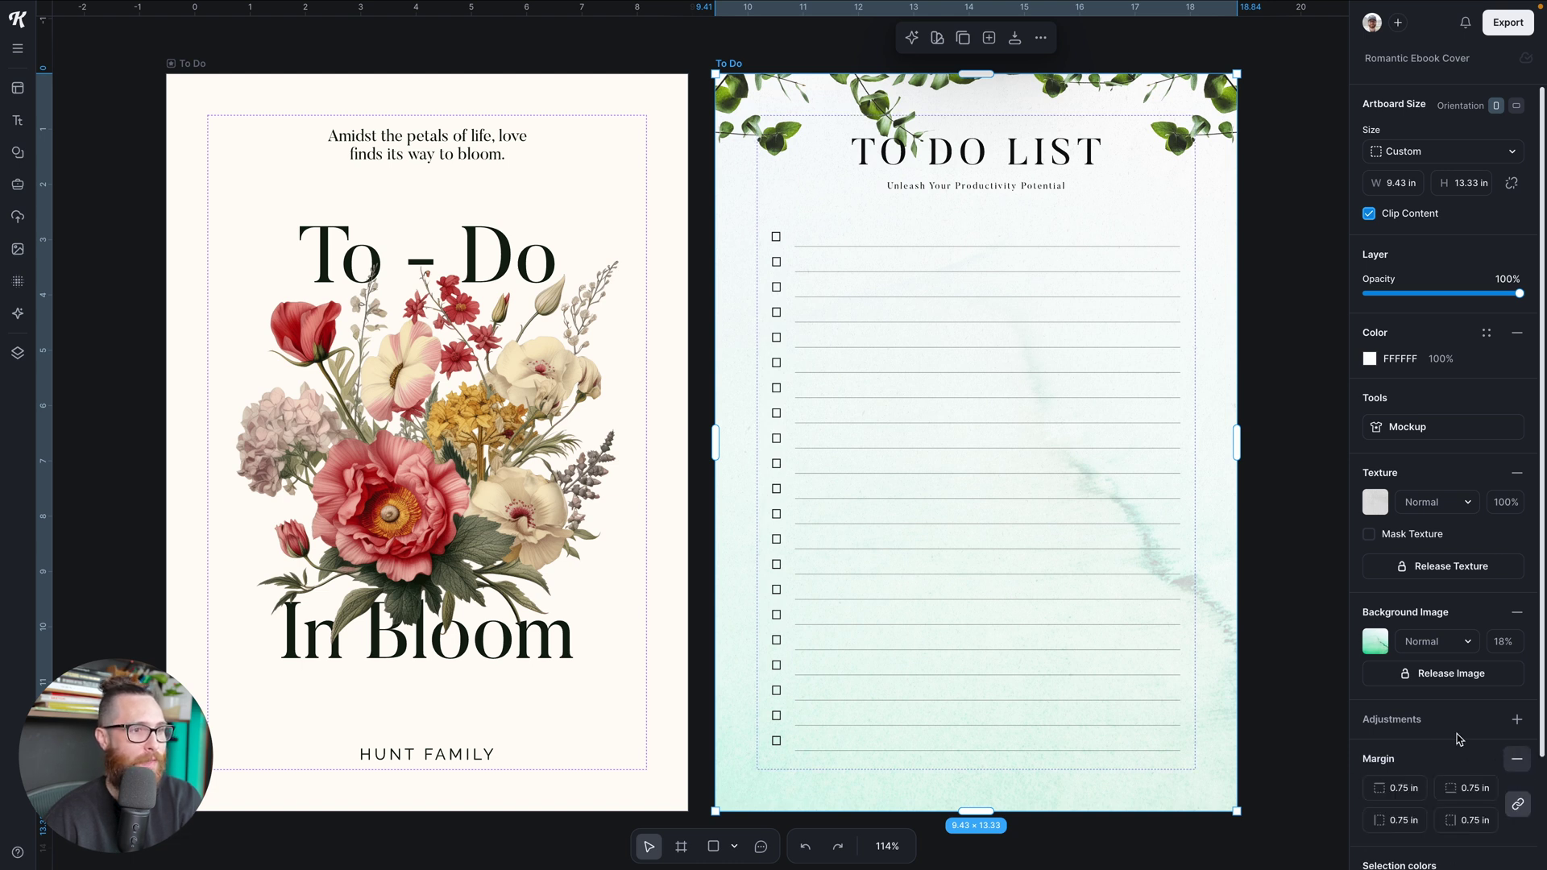
{"action": "scroll", "coordinate": [1438, 703], "scroll_direction": "down", "scroll_amount": 3}
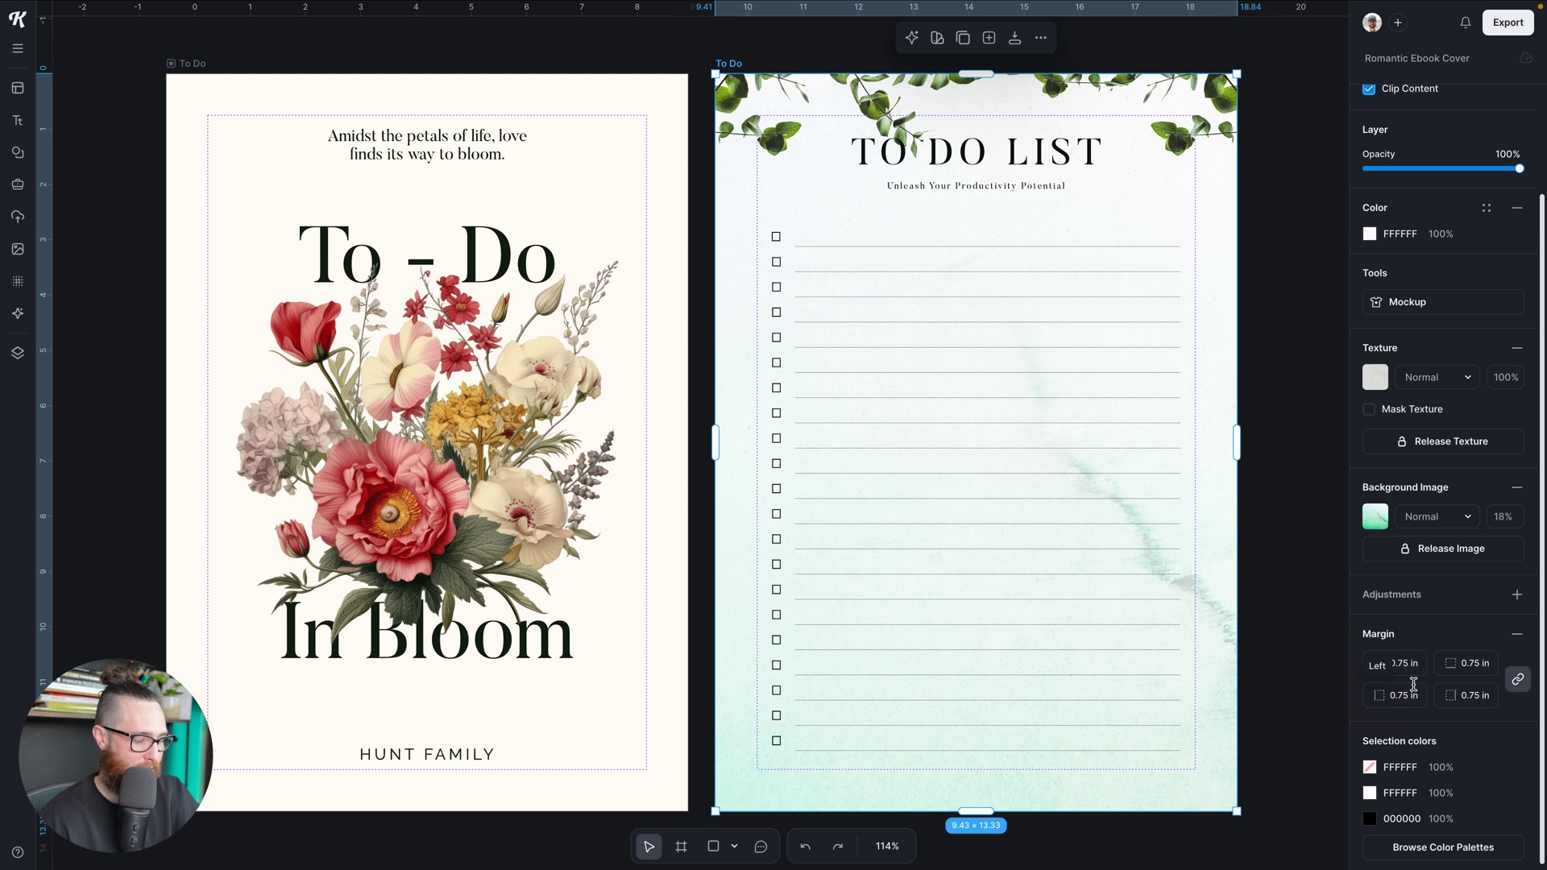
{"action": "key", "text": "Return"}
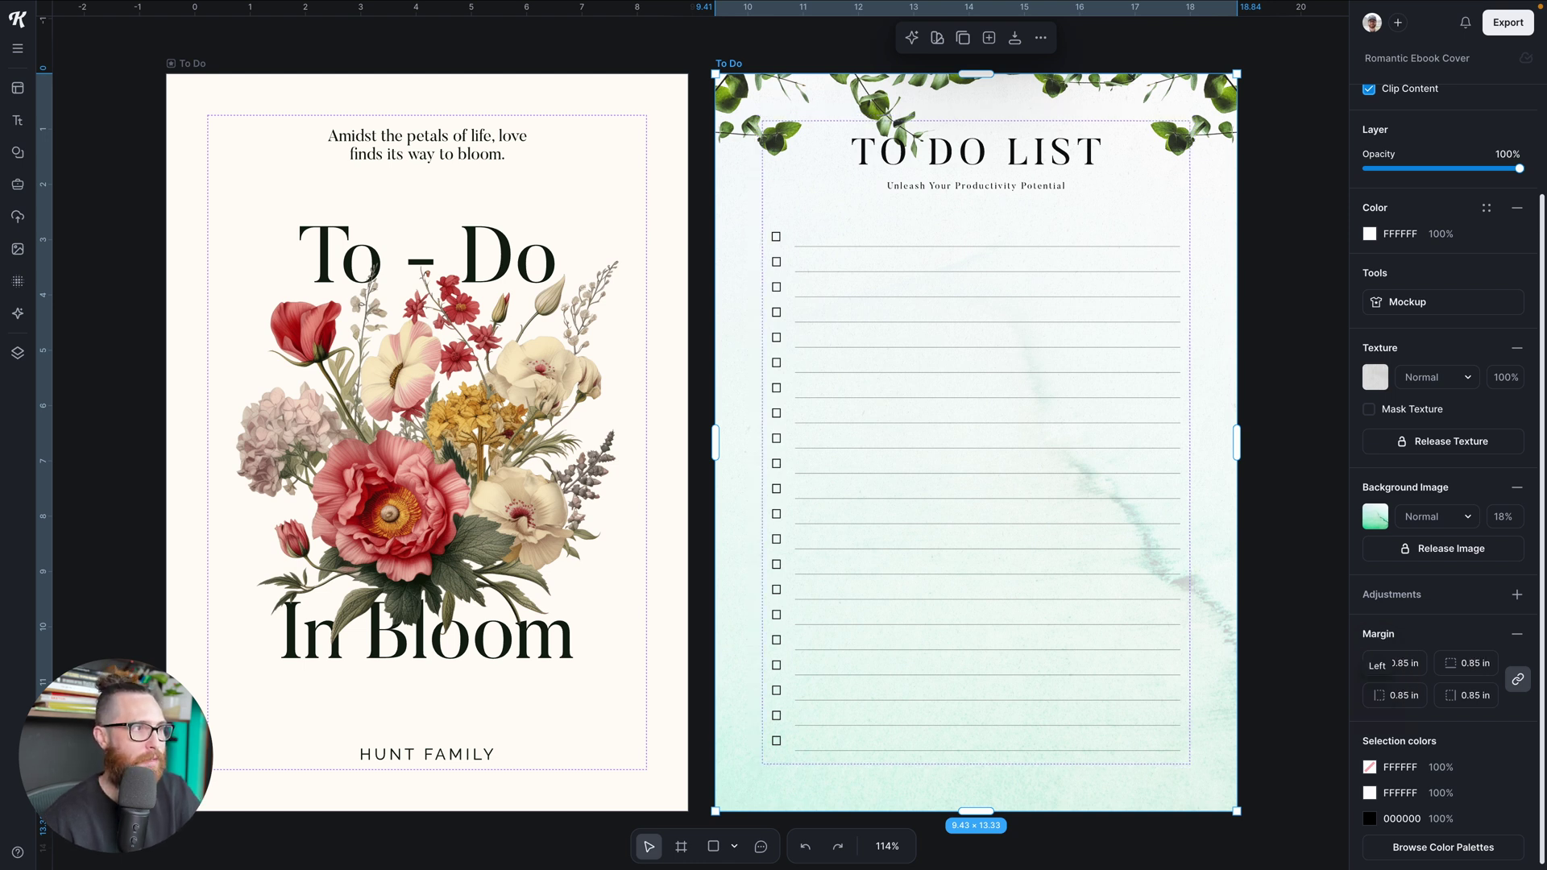
{"action": "scroll", "coordinate": [1223, 579], "scroll_direction": "right", "scroll_amount": 1}
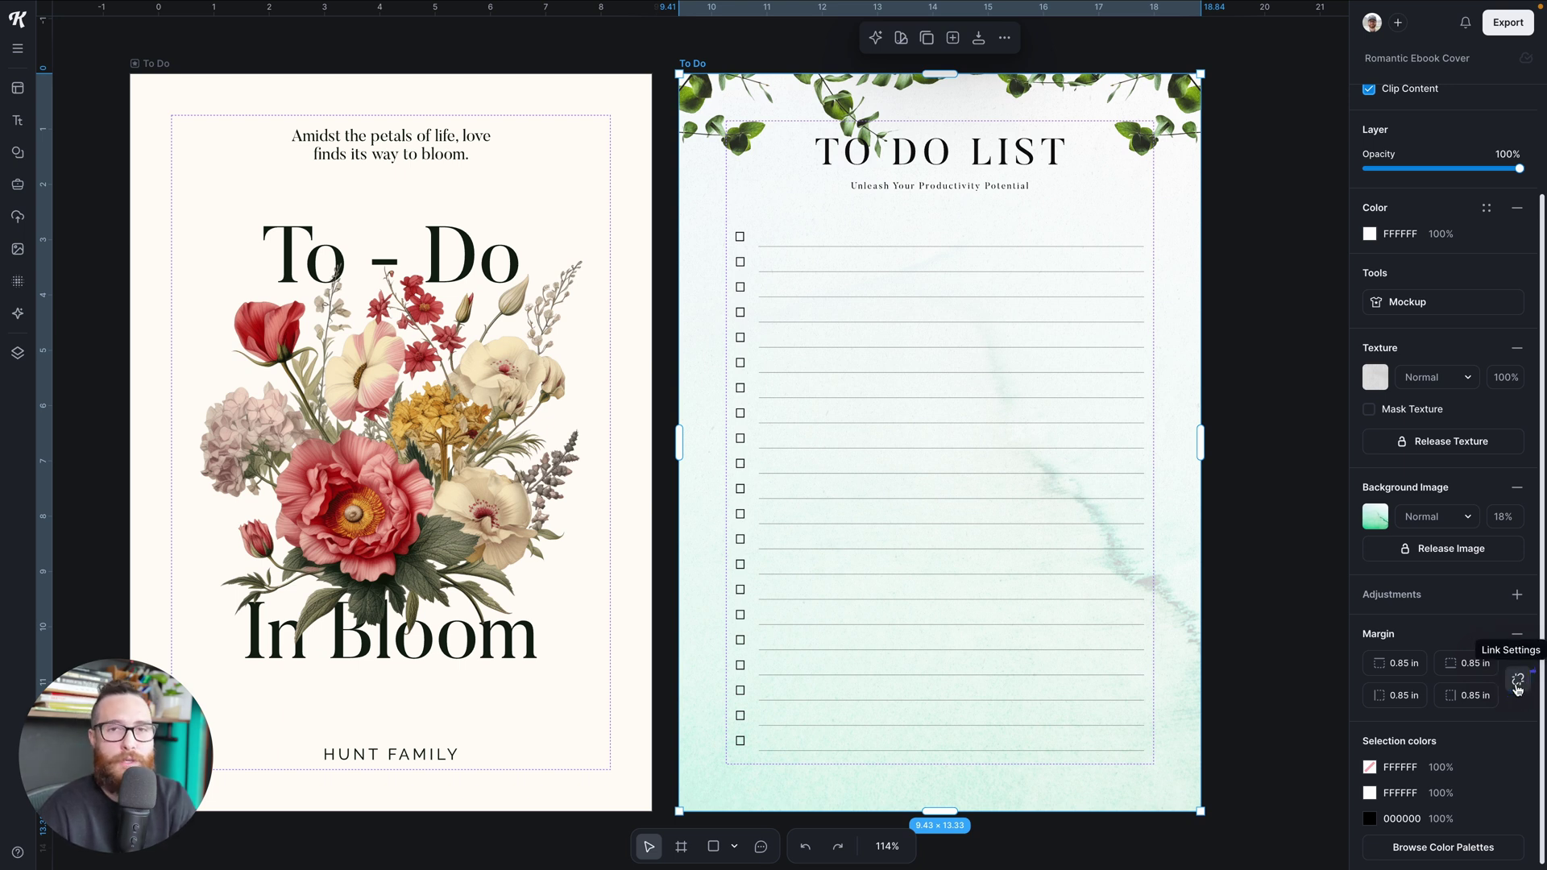
{"action": "left_click", "coordinate": [1518, 680]}
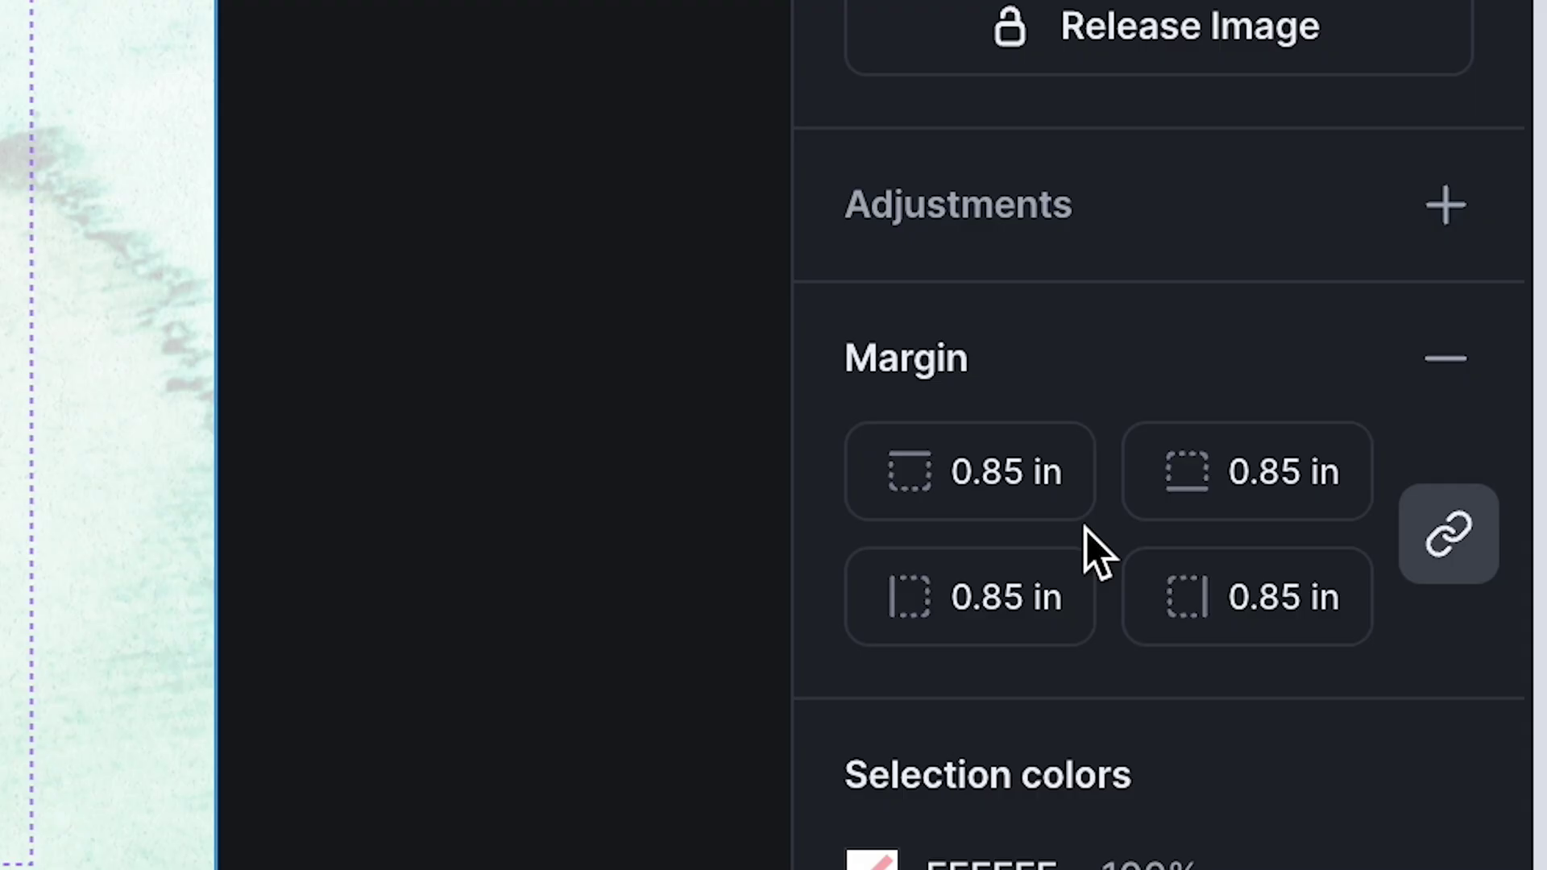
Step: Unlink the margins and set the to-do page's left margin to 1.00 in and right to 0.75 in
{"action": "left_click", "coordinate": [1442, 548]}
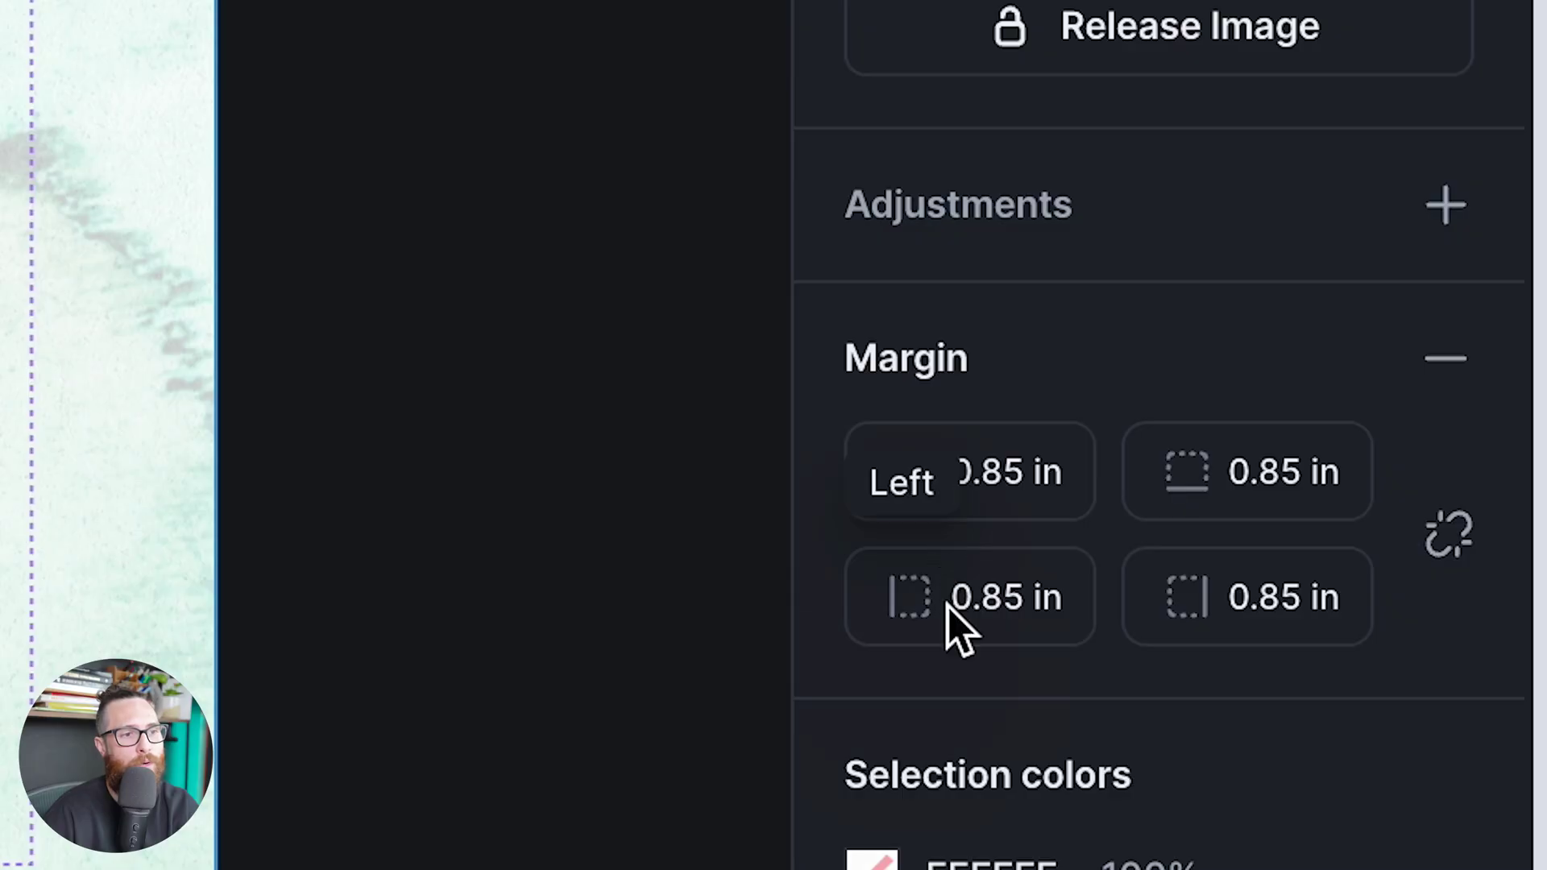
{"action": "left_click", "coordinate": [977, 597]}
{"action": "key", "text": "ctrl+a"}
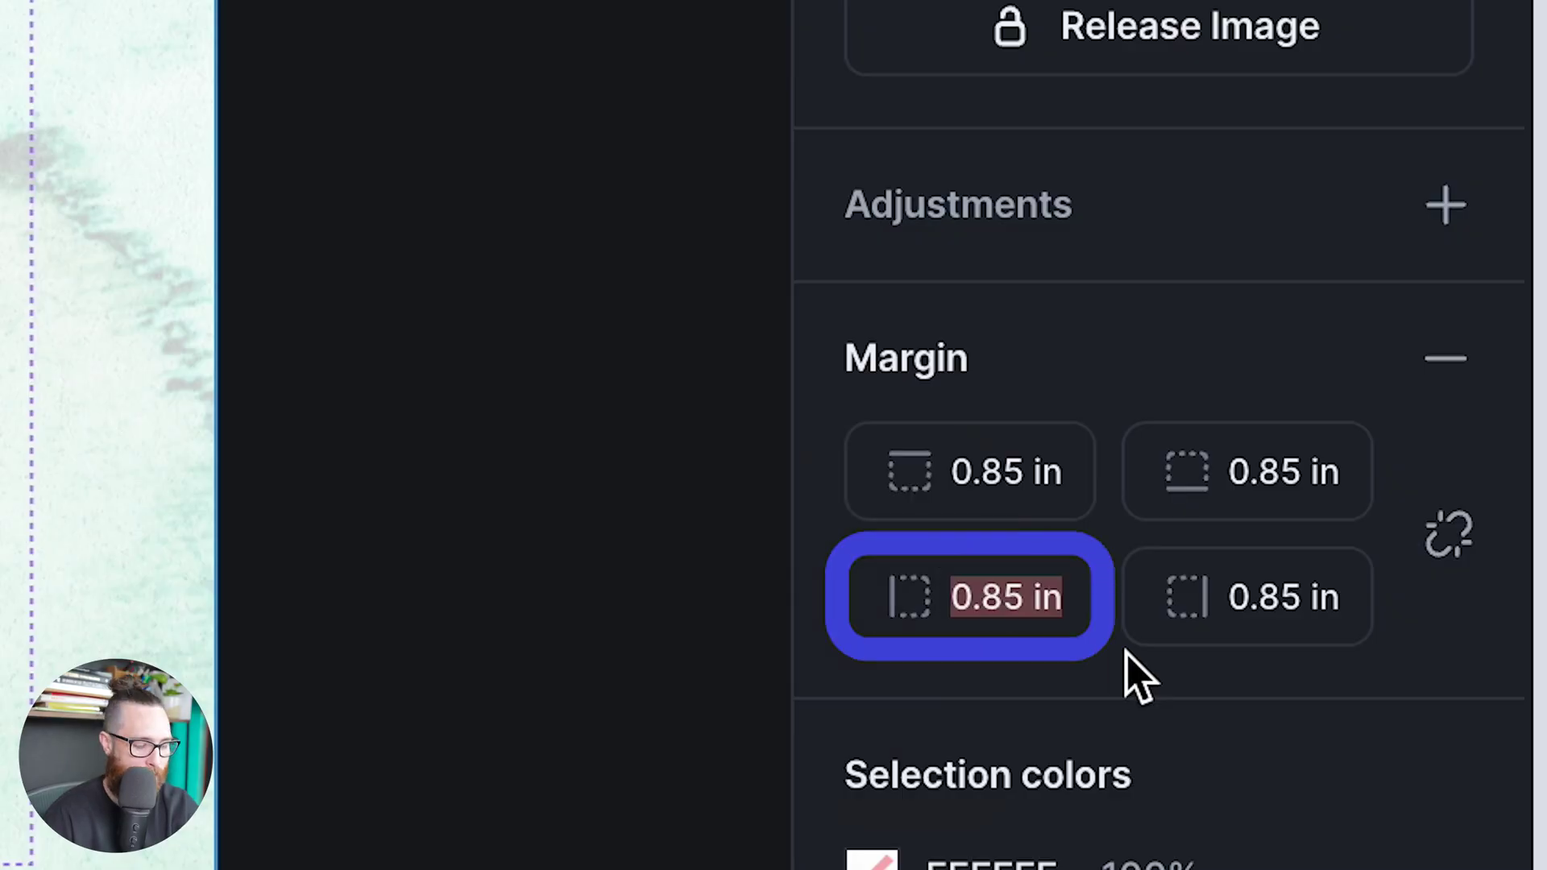
{"action": "key", "text": "Up"}
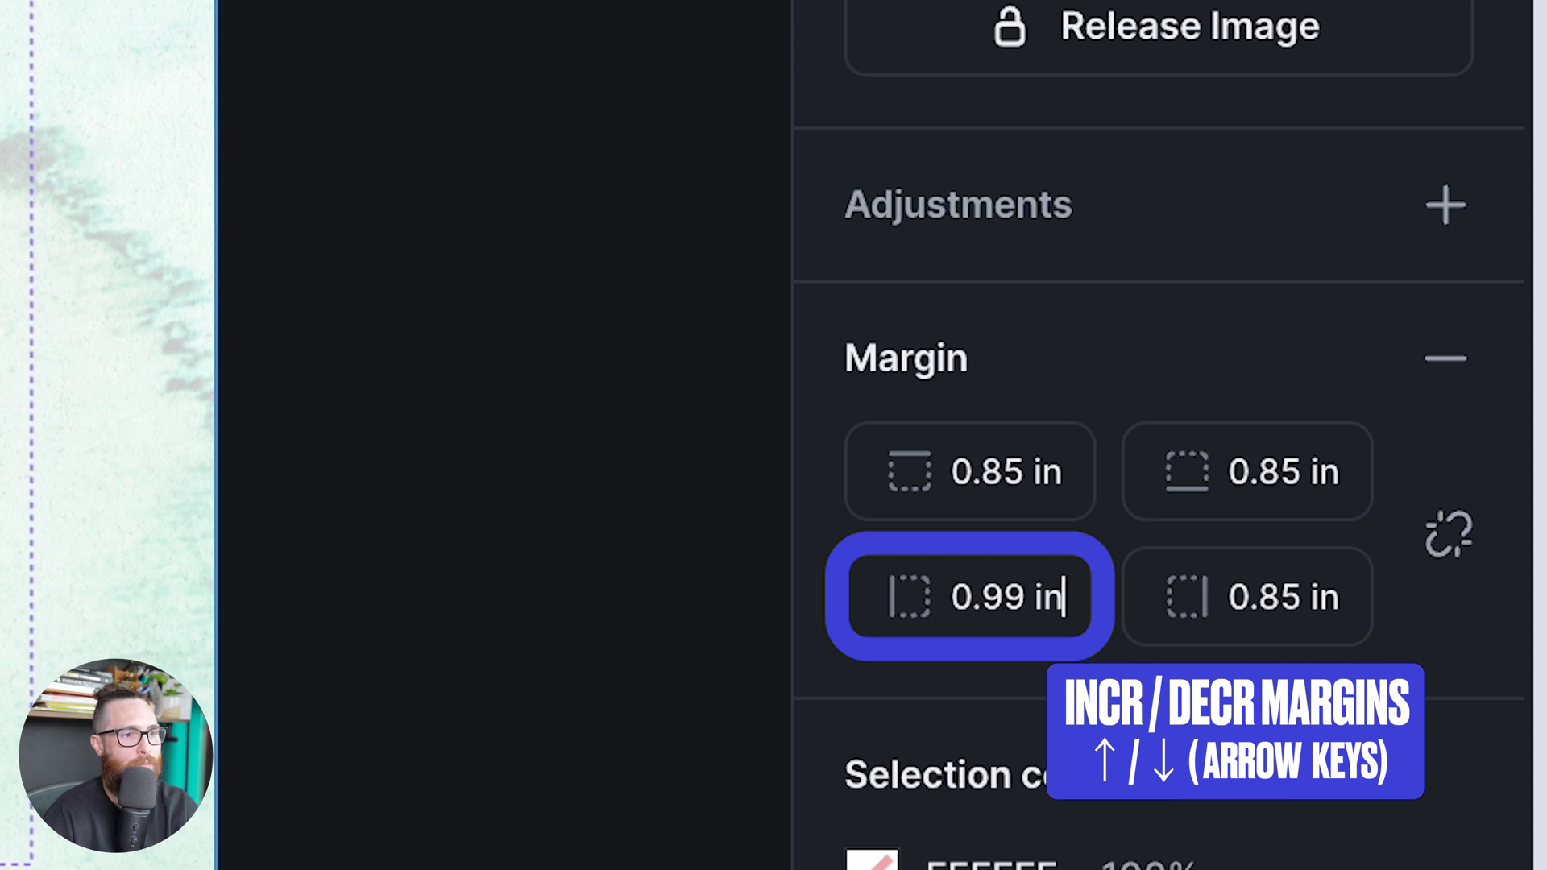
{"action": "key", "text": "Up"}
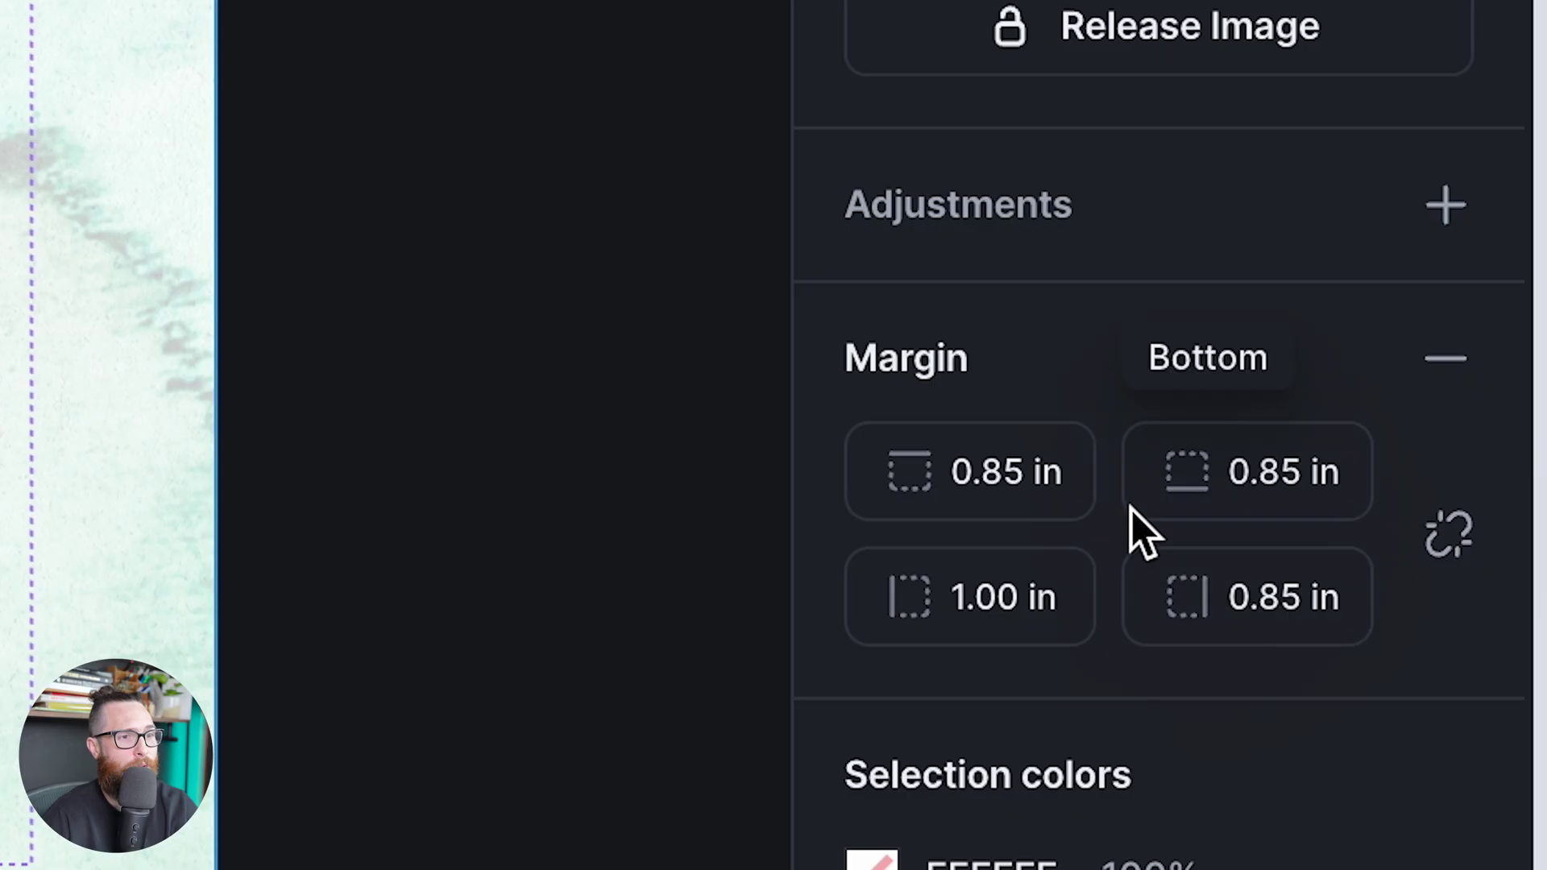
{"action": "left_click", "coordinate": [1234, 594]}
{"action": "key", "text": "Down"}
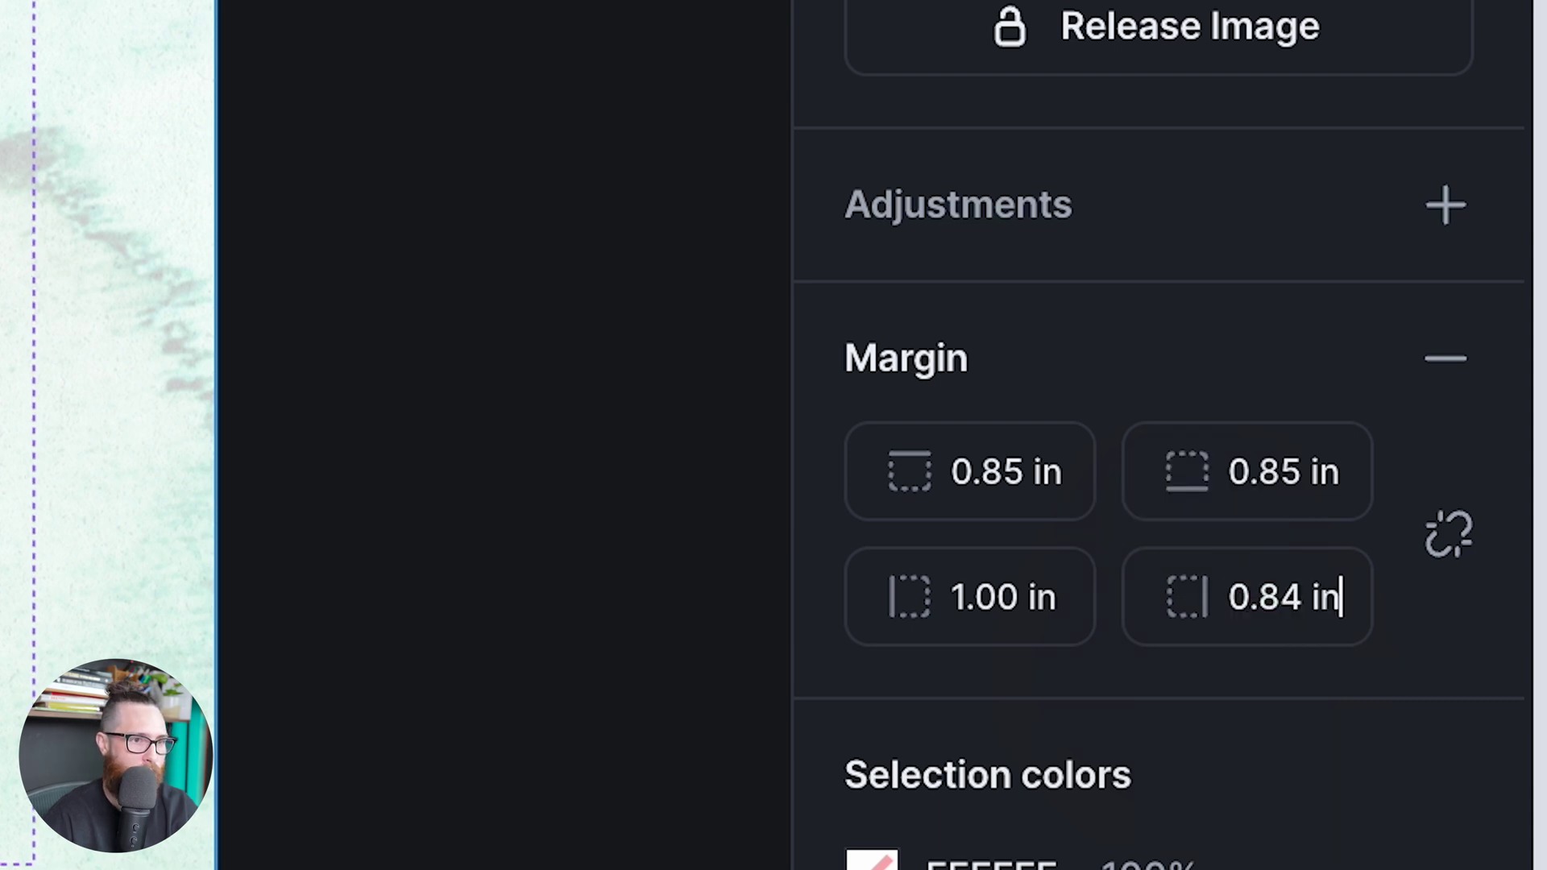
{"action": "key", "text": "Down"}
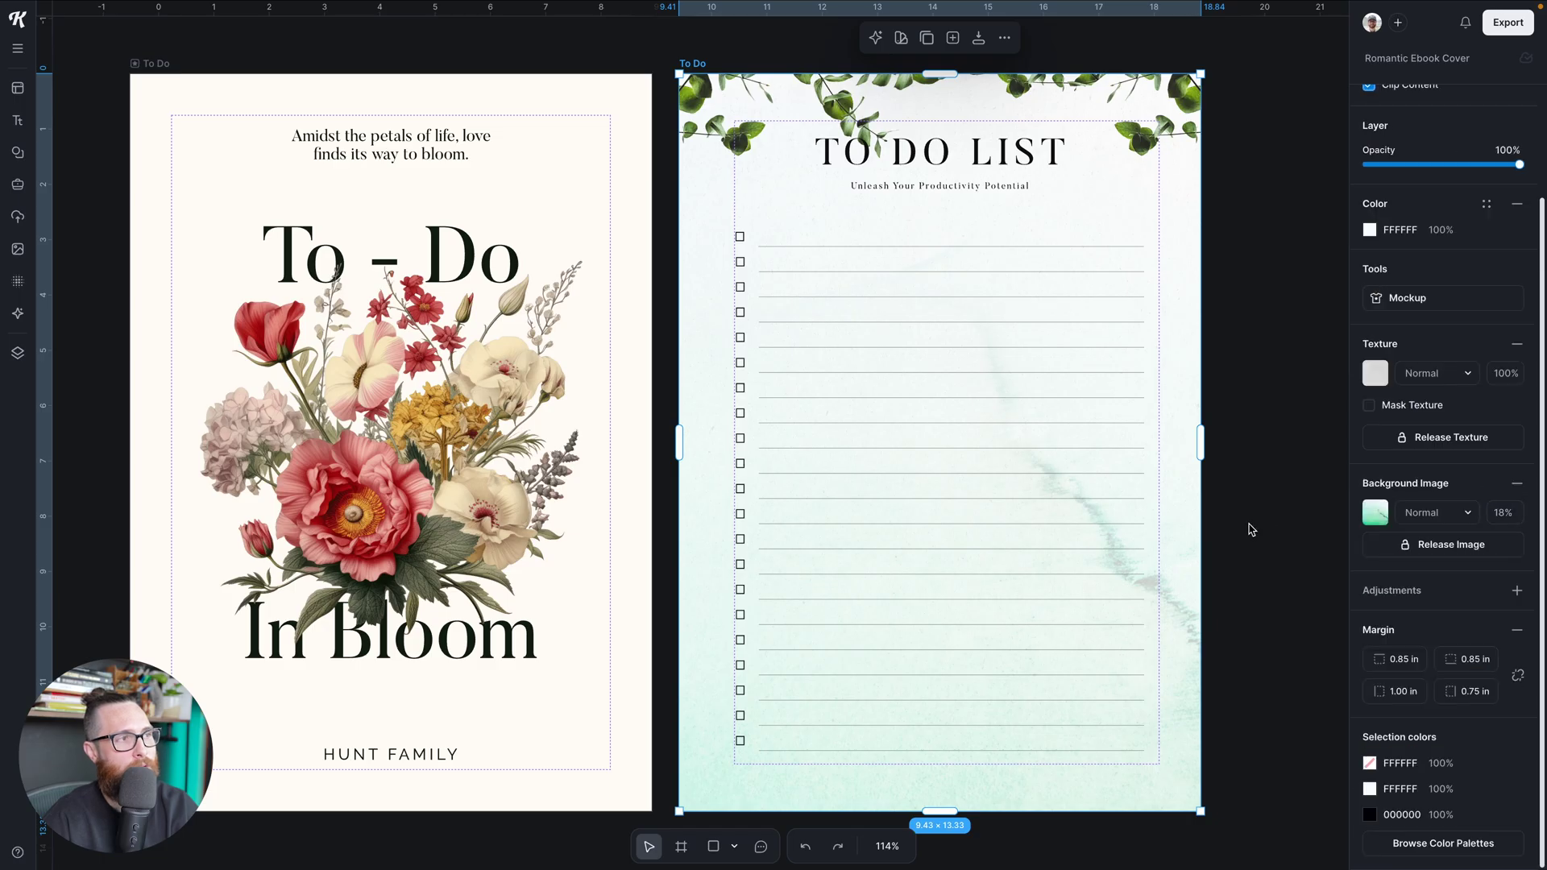
{"action": "left_click", "coordinate": [1250, 529]}
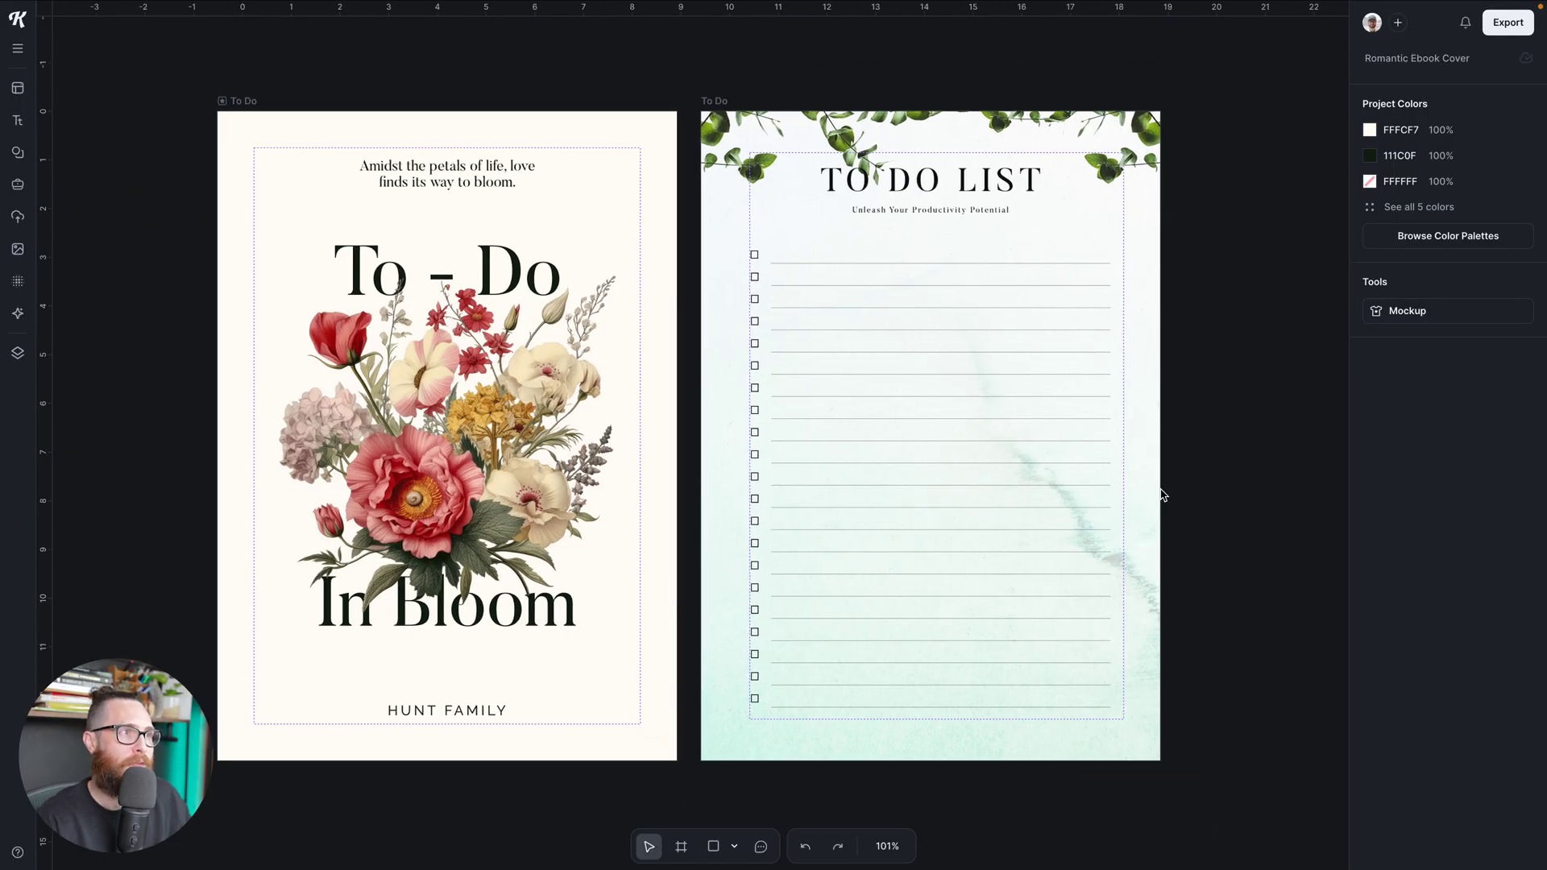
{"action": "scroll", "coordinate": [1161, 494], "scroll_direction": "down", "scroll_amount": 3}
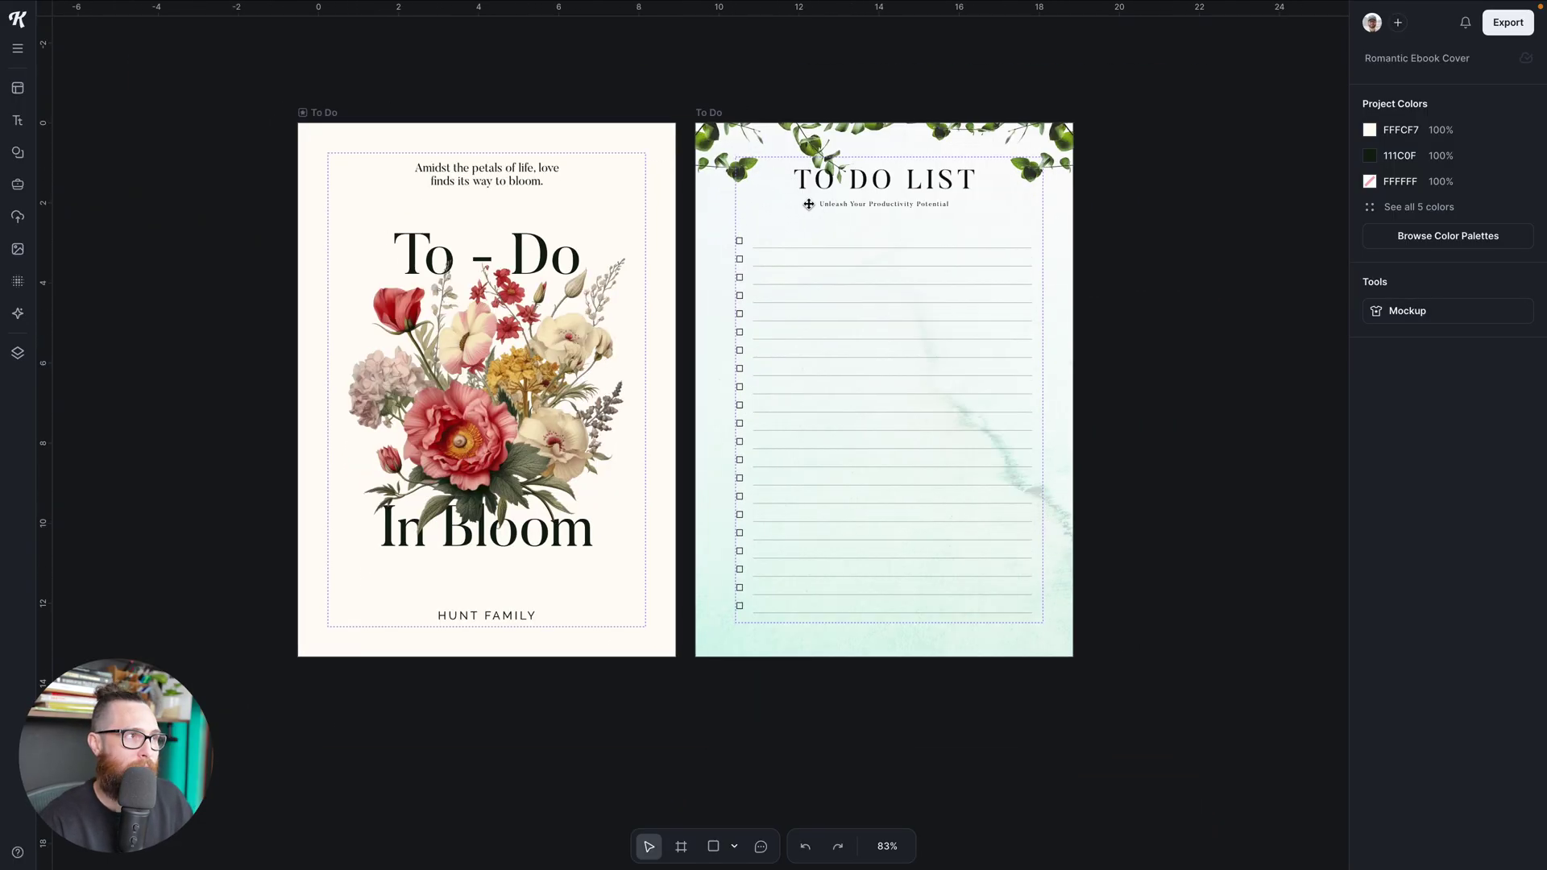
Step: Duplicate the To Do page as 'To Do 1' beside it, deleting the extra 'To Do 2' copy
{"action": "left_click", "coordinate": [706, 114]}
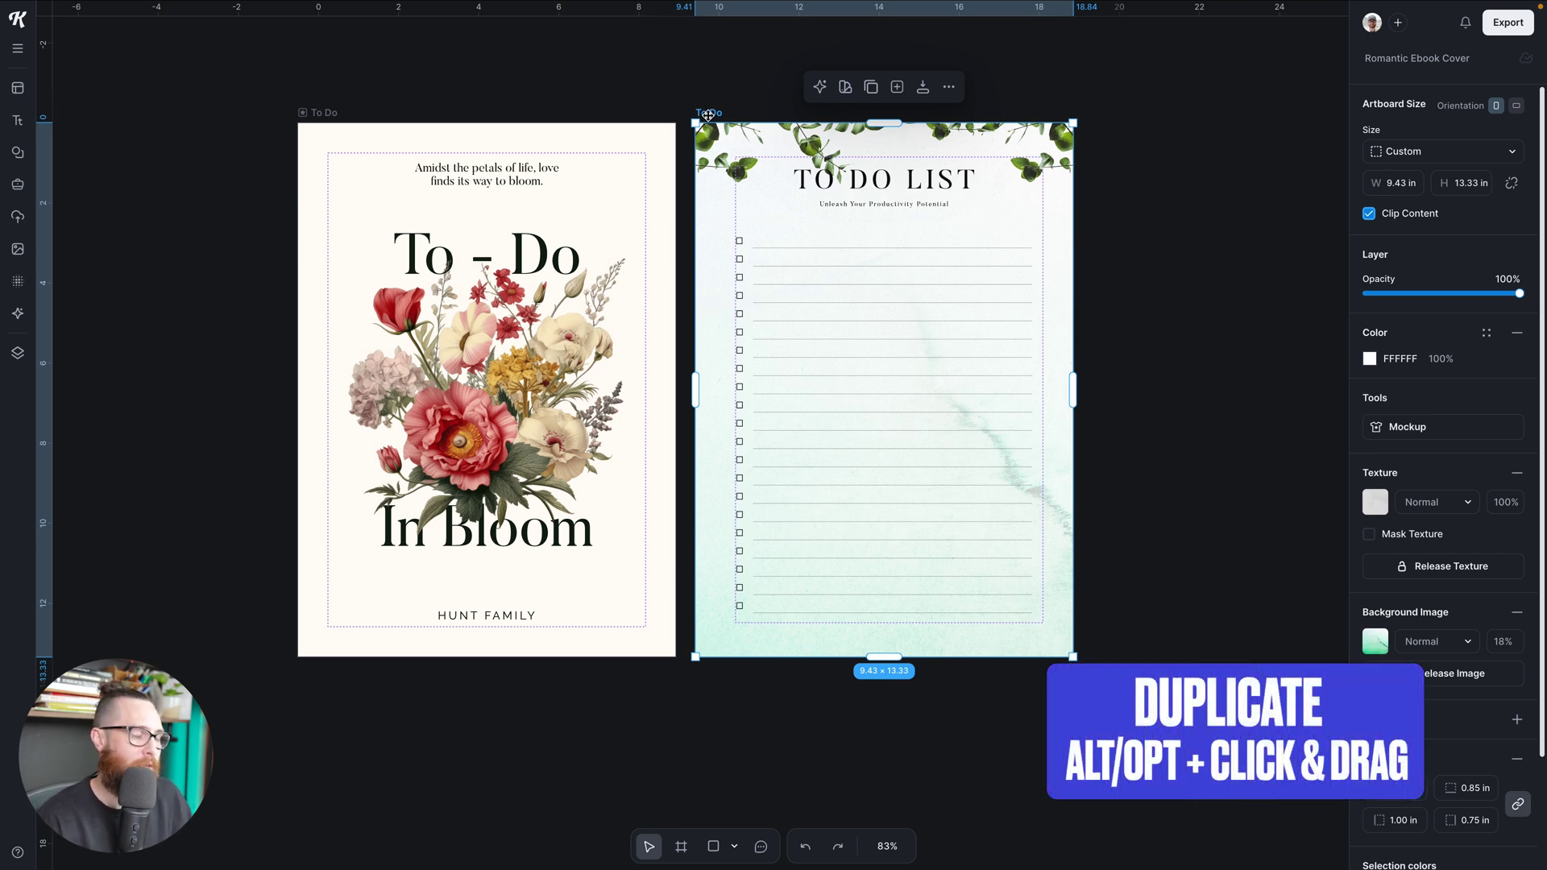
{"action": "left_click_drag", "start_coordinate": [726, 117], "coordinate": [1114, 120]}
{"action": "scroll", "coordinate": [1071, 167], "scroll_direction": "right", "scroll_amount": 3}
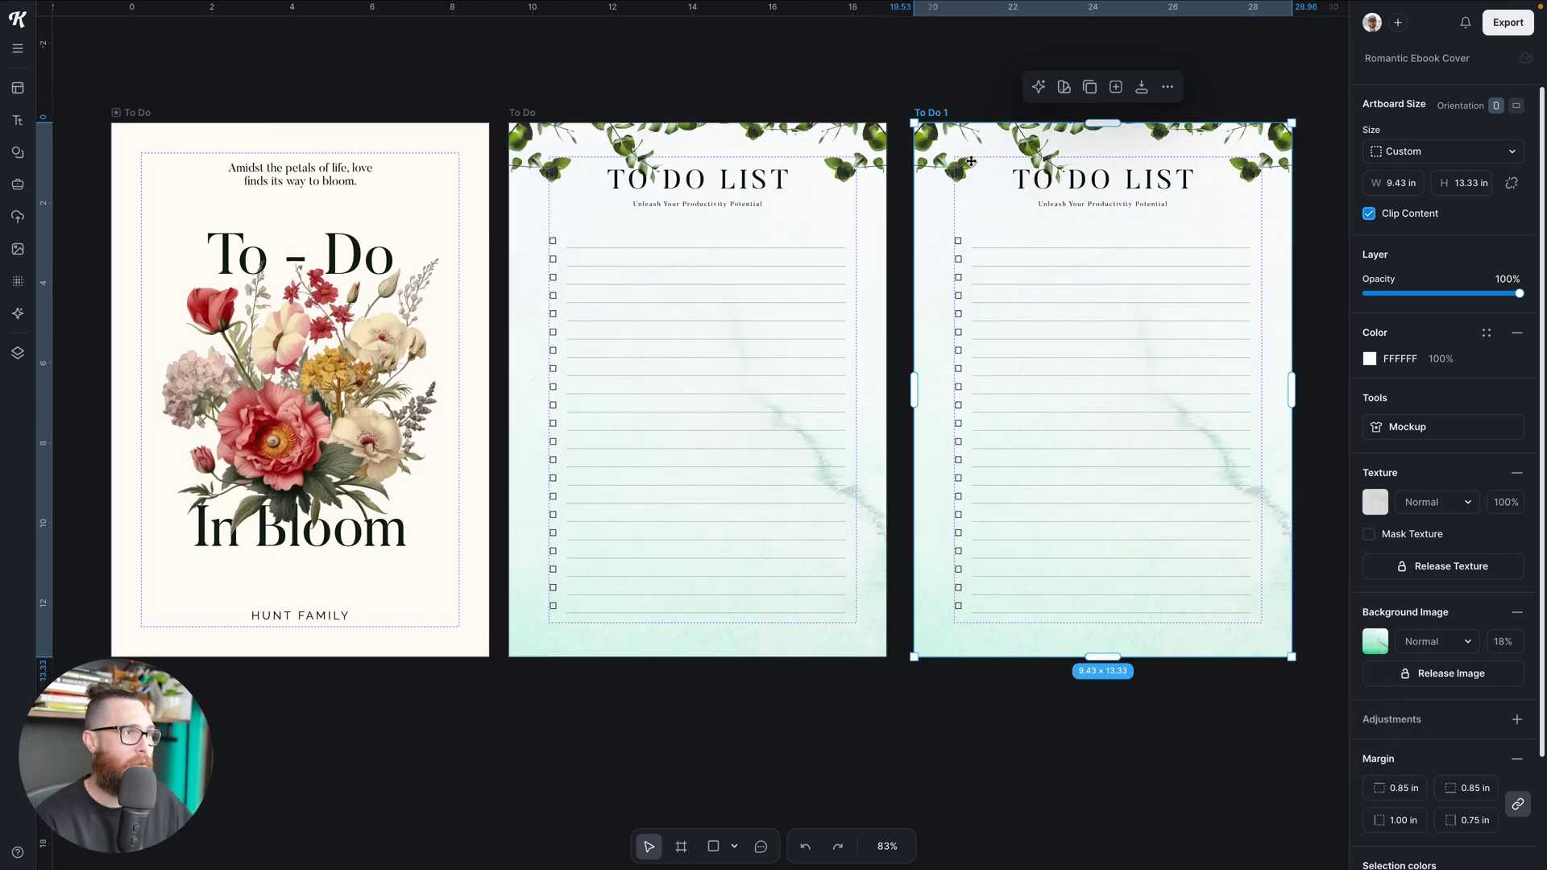
{"action": "scroll", "coordinate": [970, 161], "scroll_direction": "down", "scroll_amount": 1}
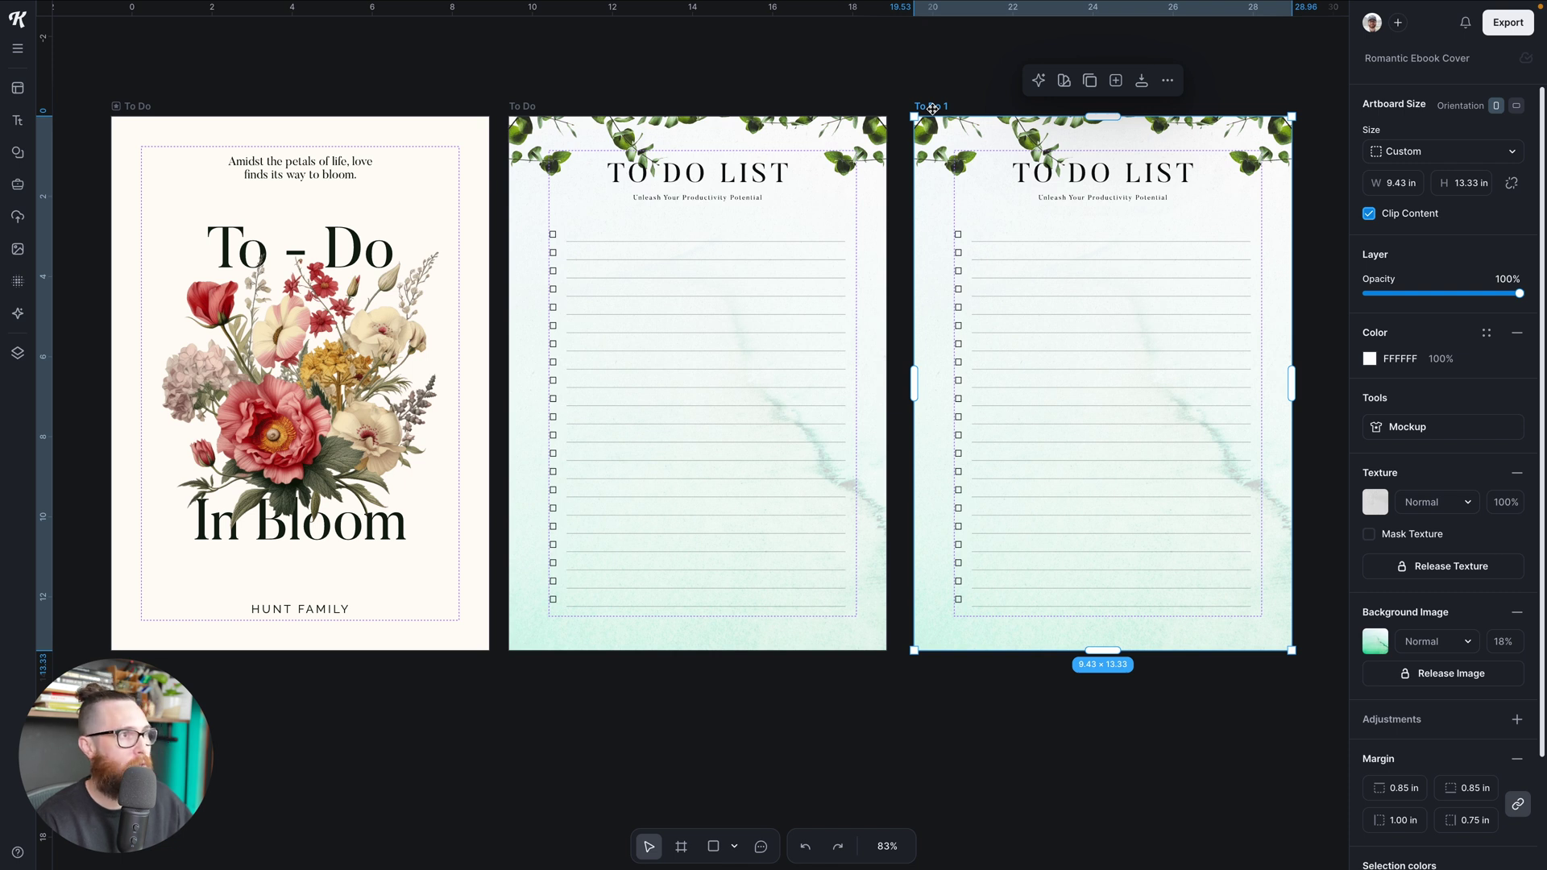
{"action": "left_click_drag", "start_coordinate": [932, 108], "coordinate": [620, 667]}
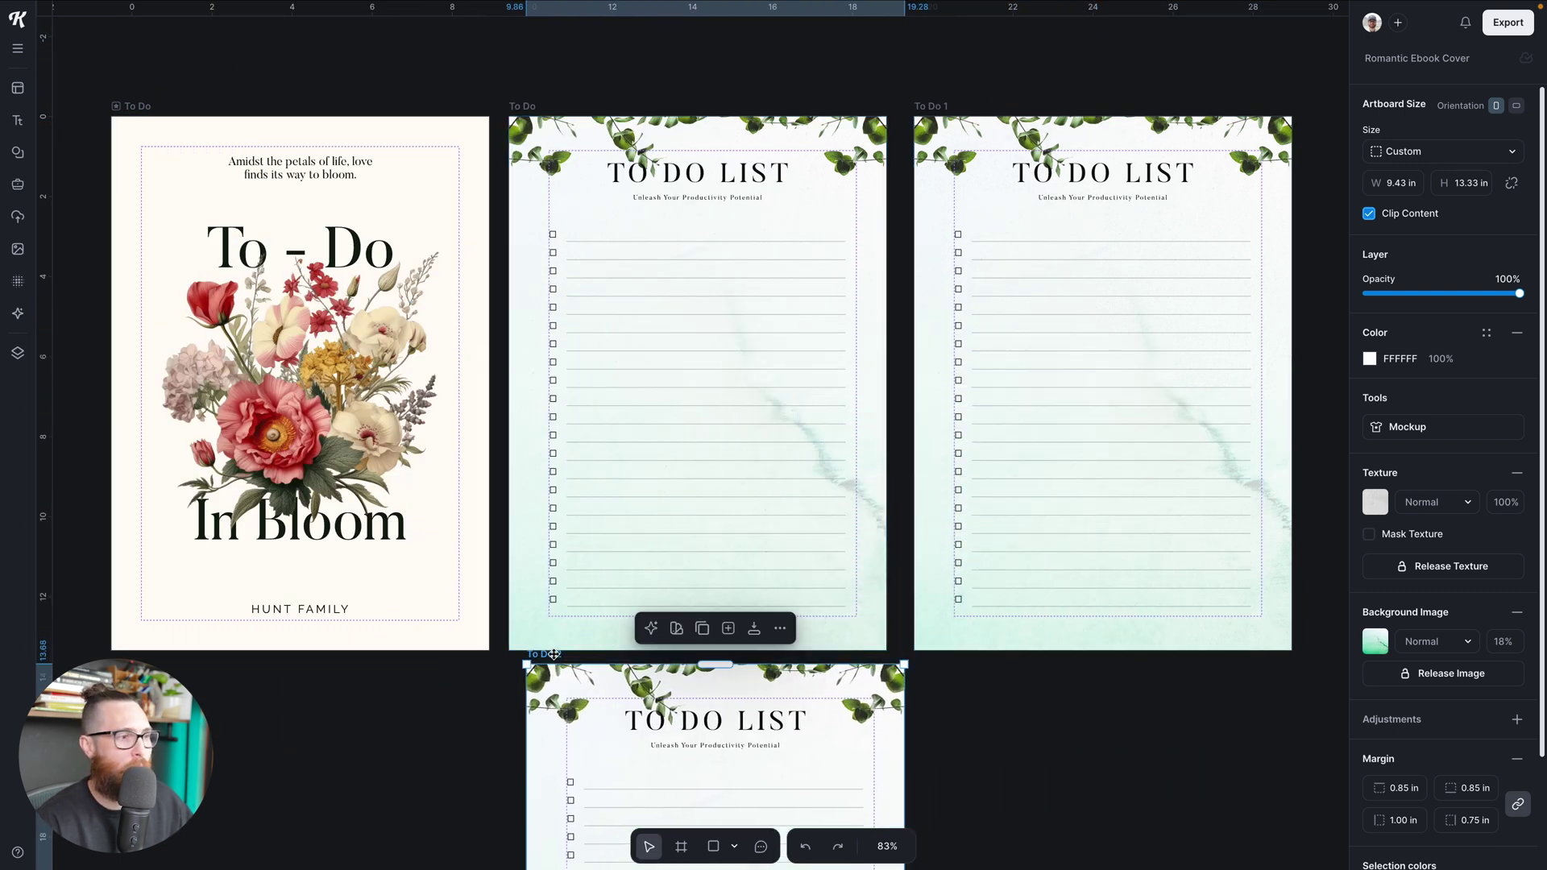
{"action": "scroll", "coordinate": [618, 636], "scroll_direction": "down", "scroll_amount": 3}
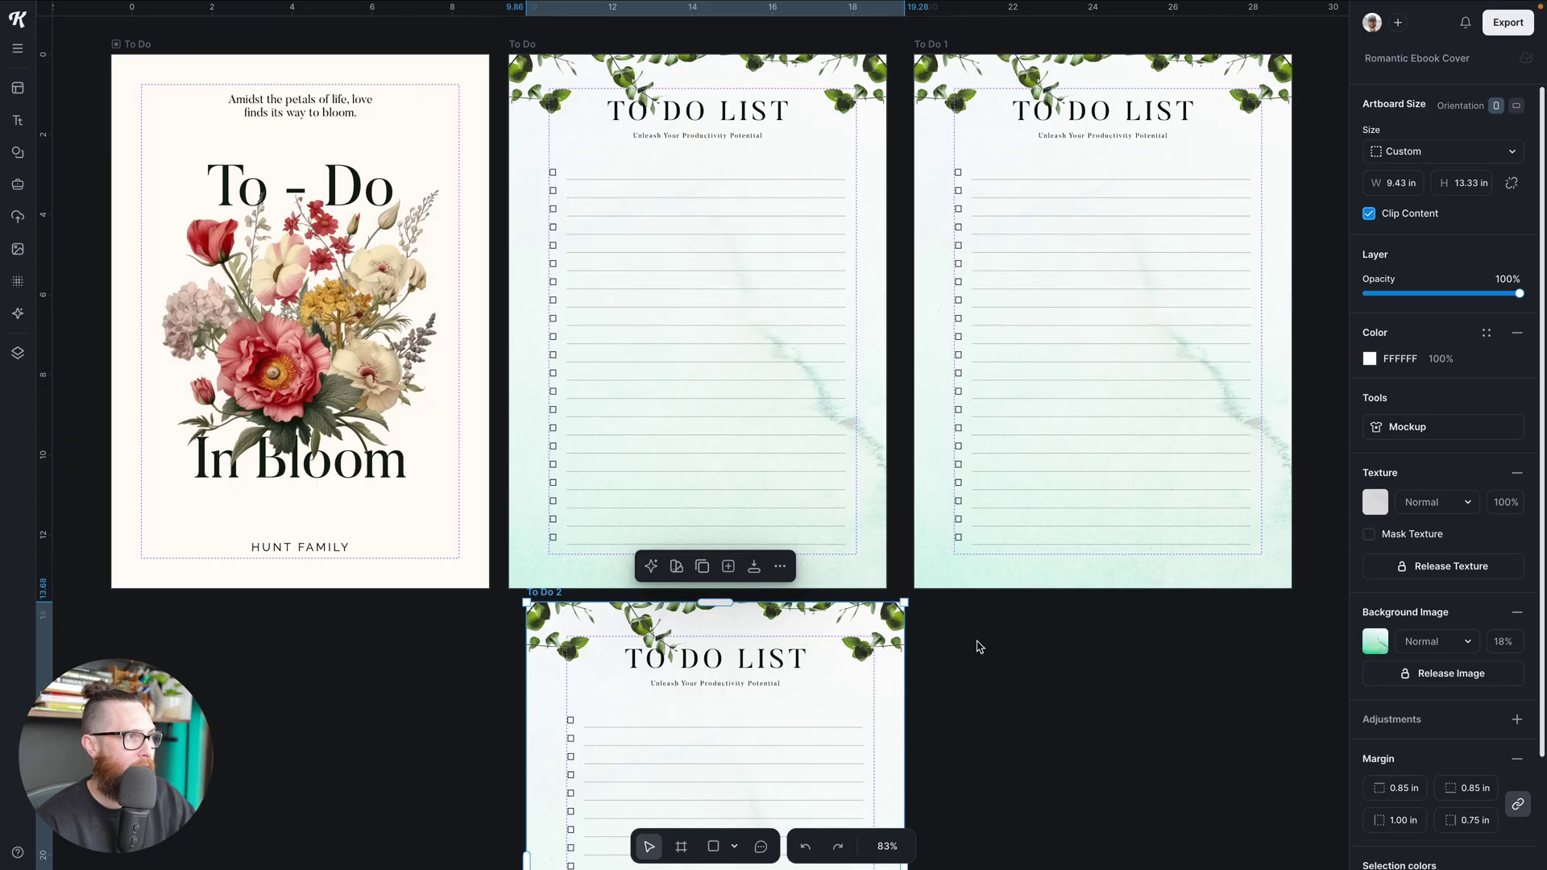
{"action": "key", "text": "Delete"}
{"action": "scroll", "coordinate": [978, 640], "scroll_direction": "up", "scroll_amount": 1}
{"action": "scroll", "coordinate": [979, 641], "scroll_direction": "right", "scroll_amount": 1}
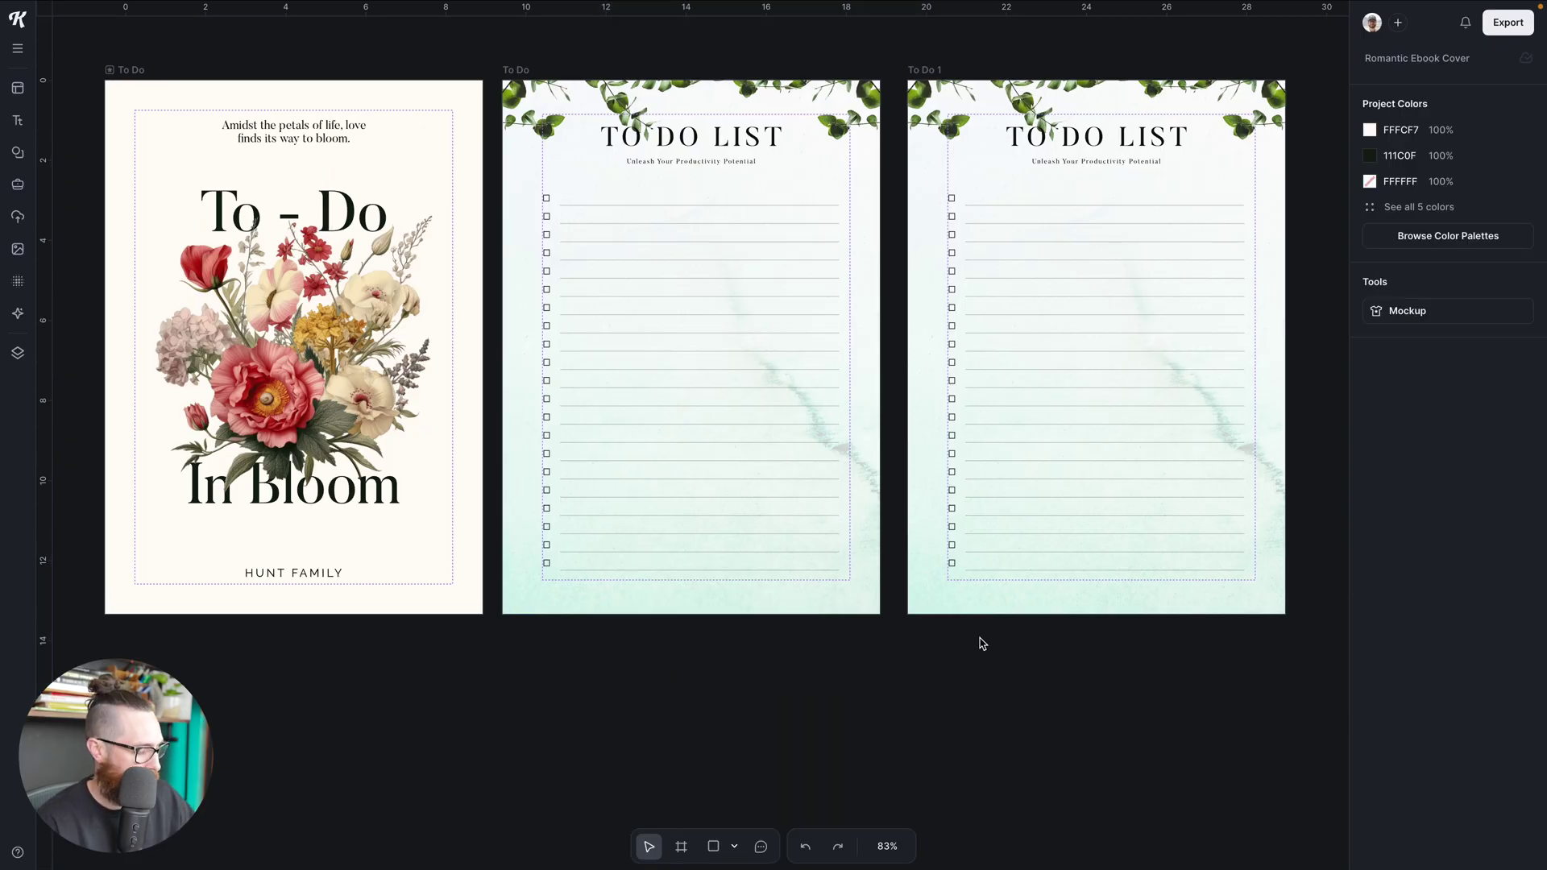
{"action": "left_click", "coordinate": [919, 70]}
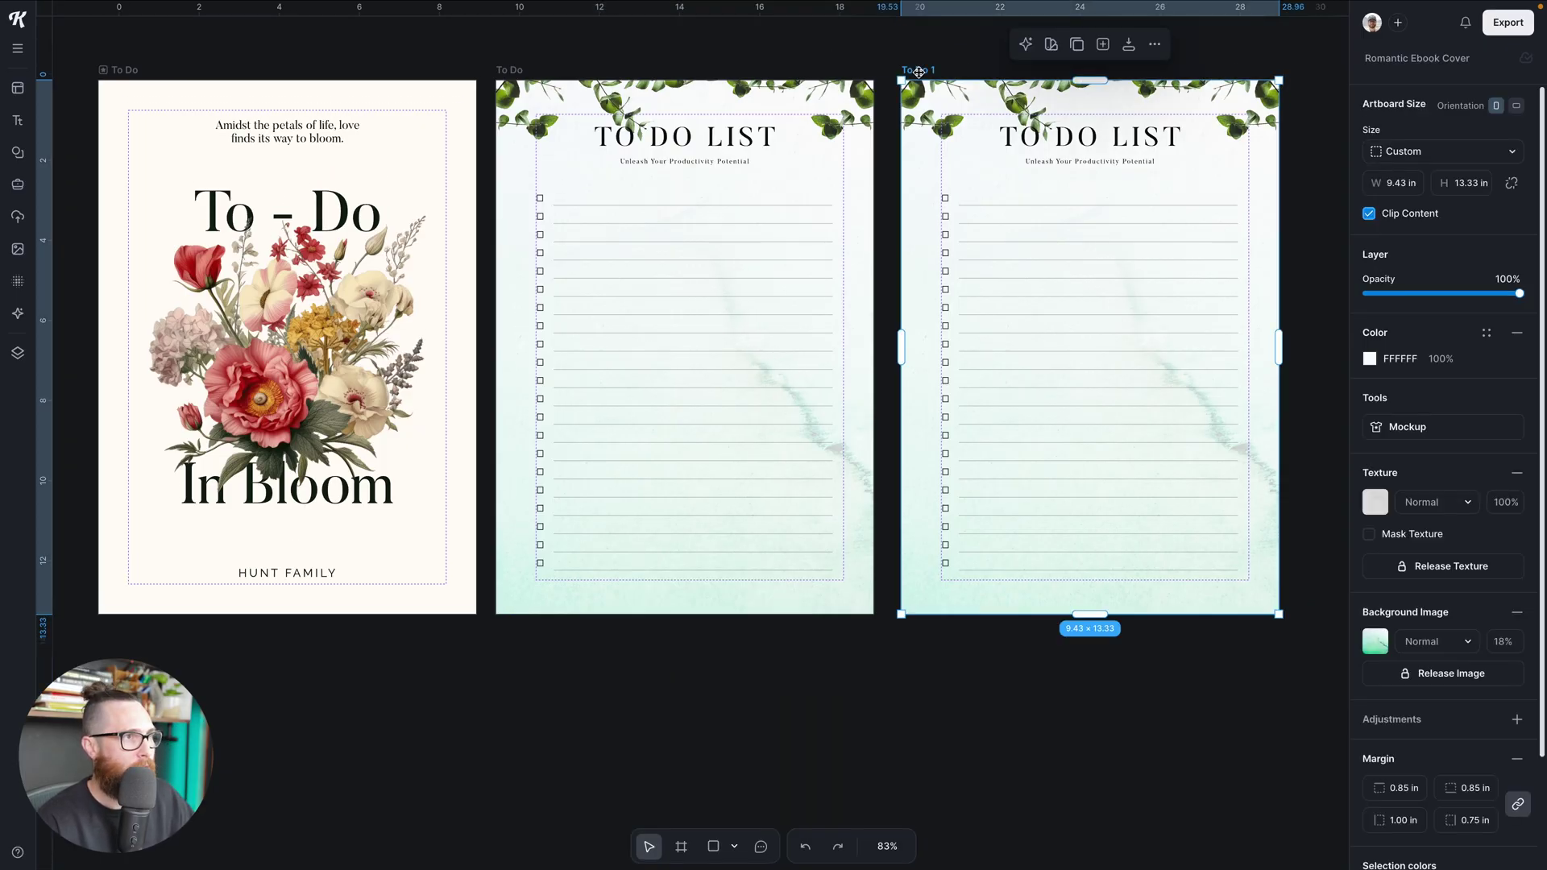
{"action": "right_click", "coordinate": [919, 75]}
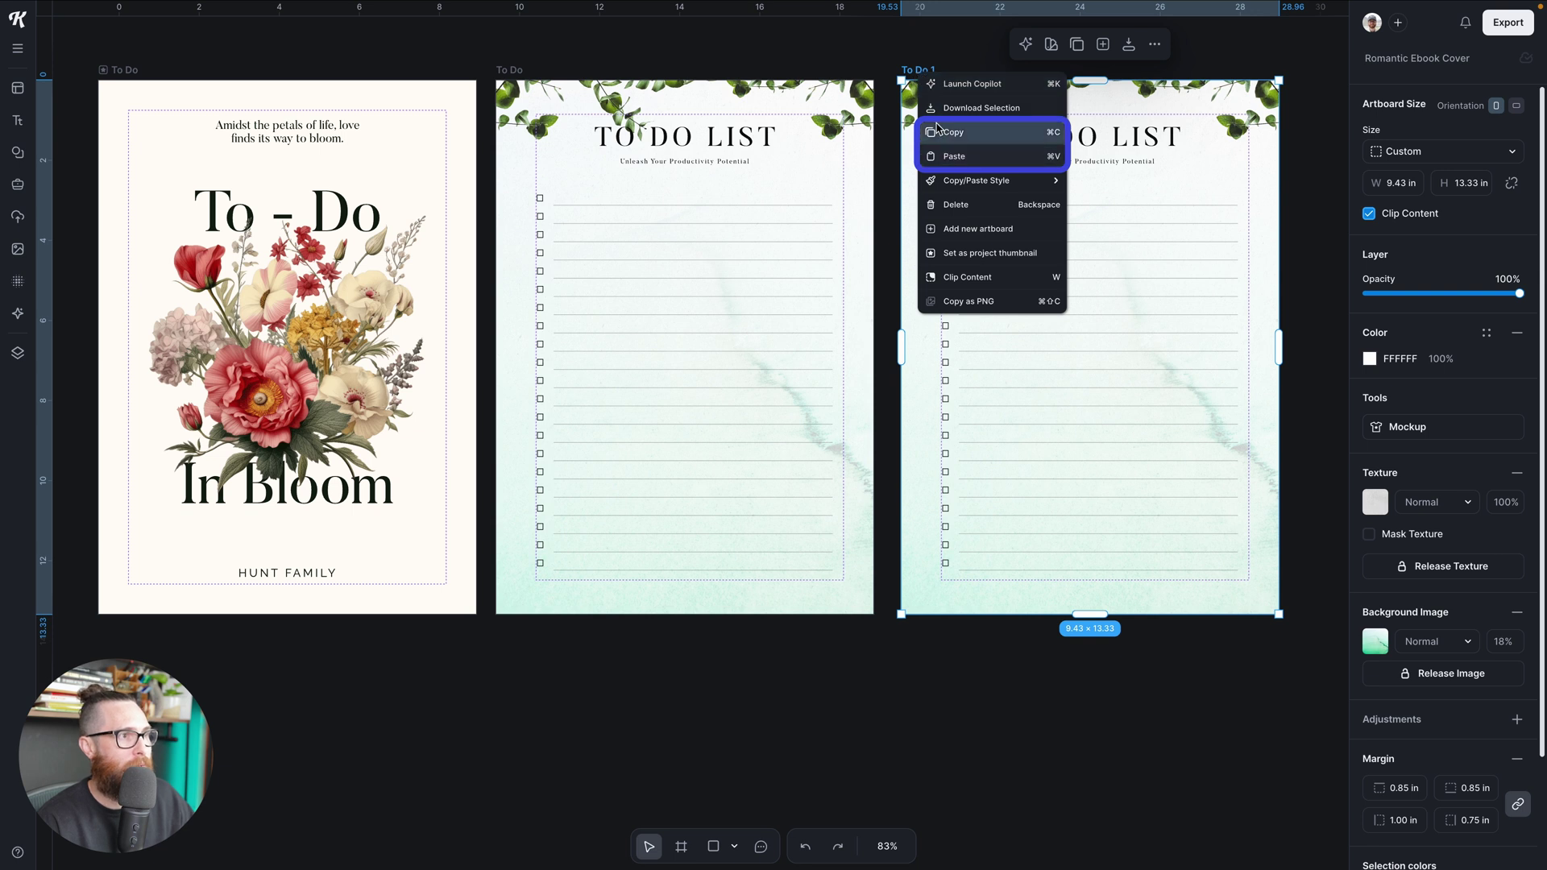
{"action": "left_click", "coordinate": [888, 106]}
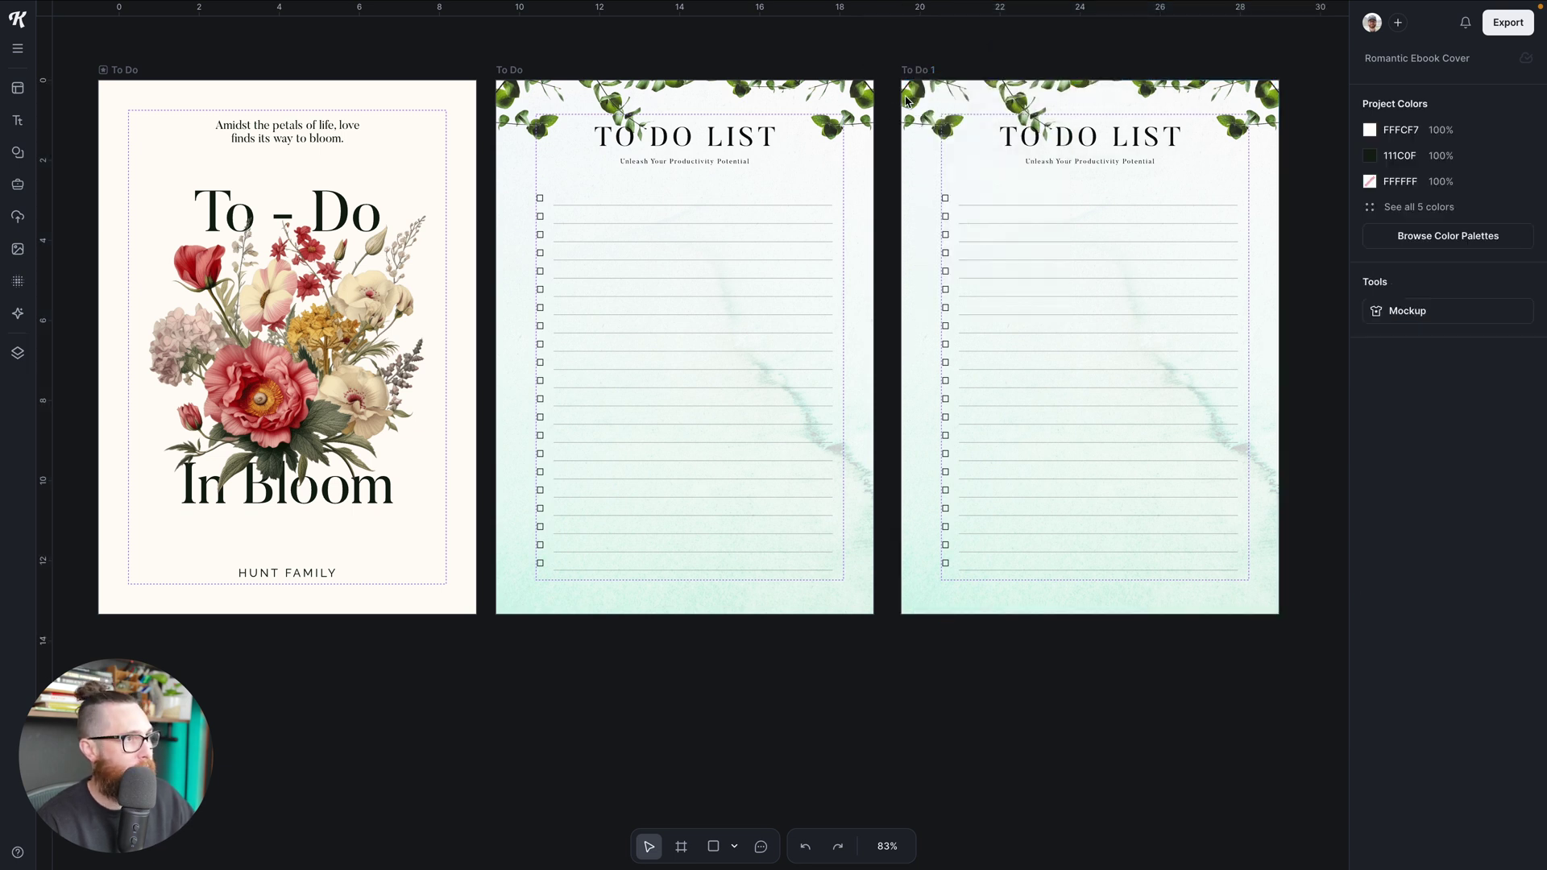
{"action": "left_click", "coordinate": [914, 72]}
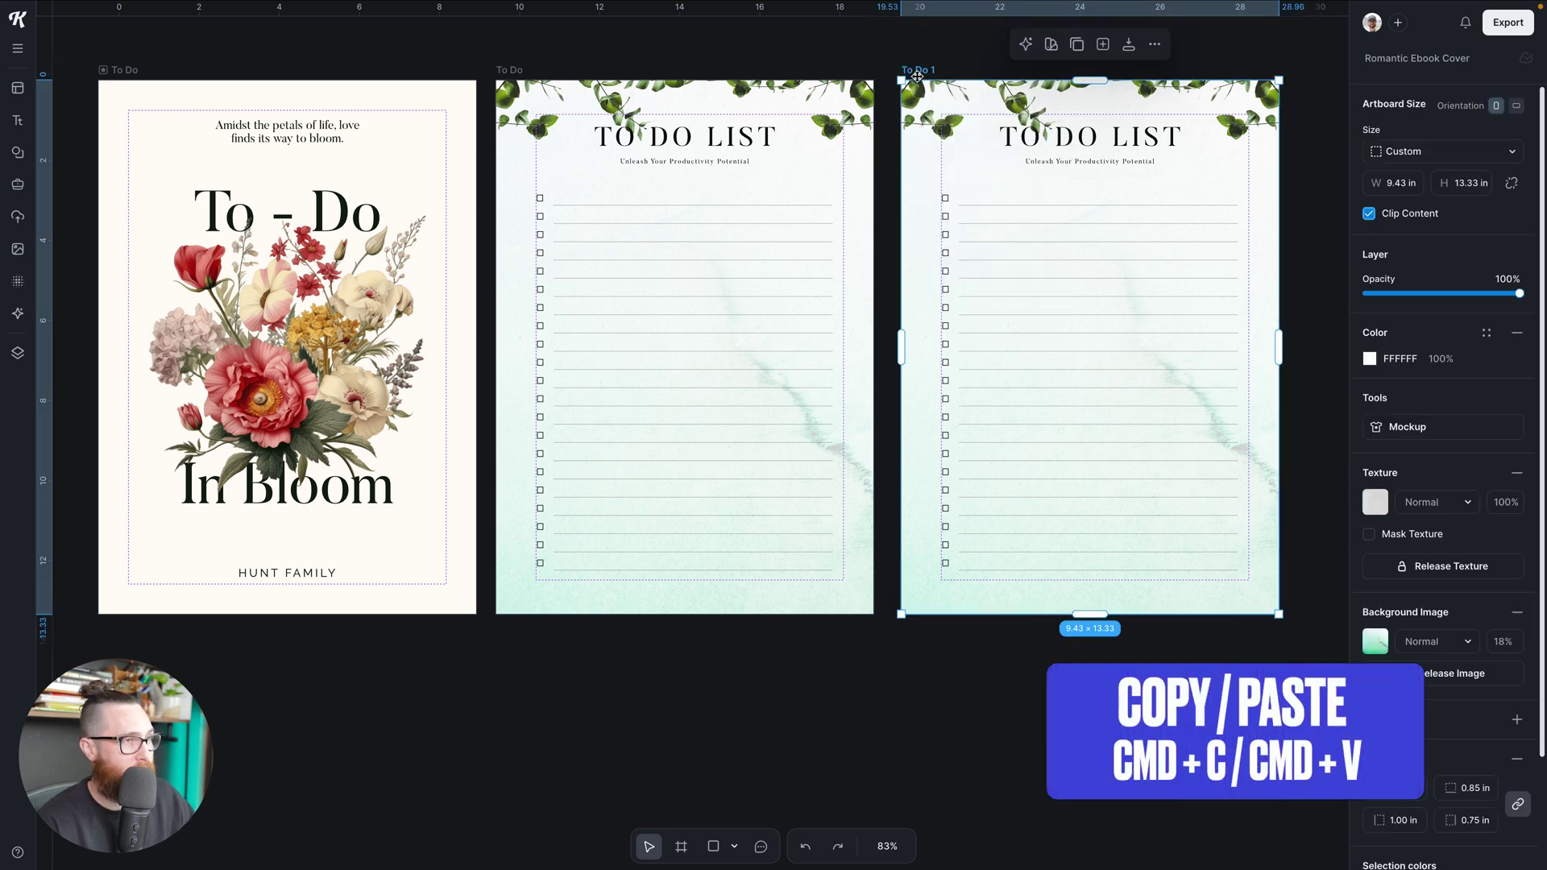
{"action": "key", "text": "super+c"}
{"action": "key", "text": "super+v"}
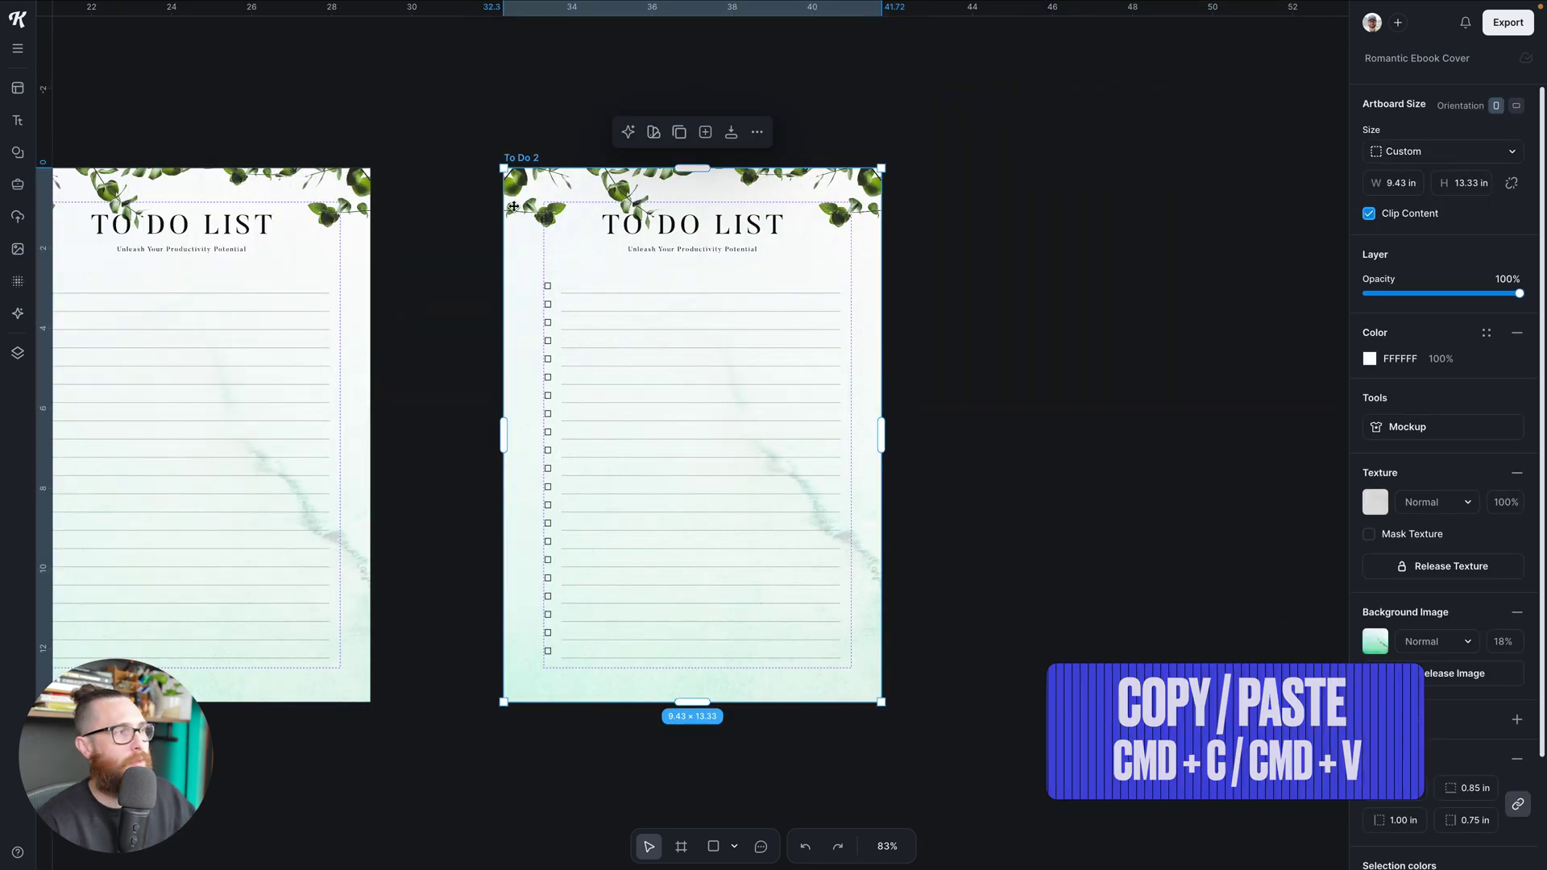
{"action": "left_click_drag", "start_coordinate": [506, 216], "coordinate": [496, 216]}
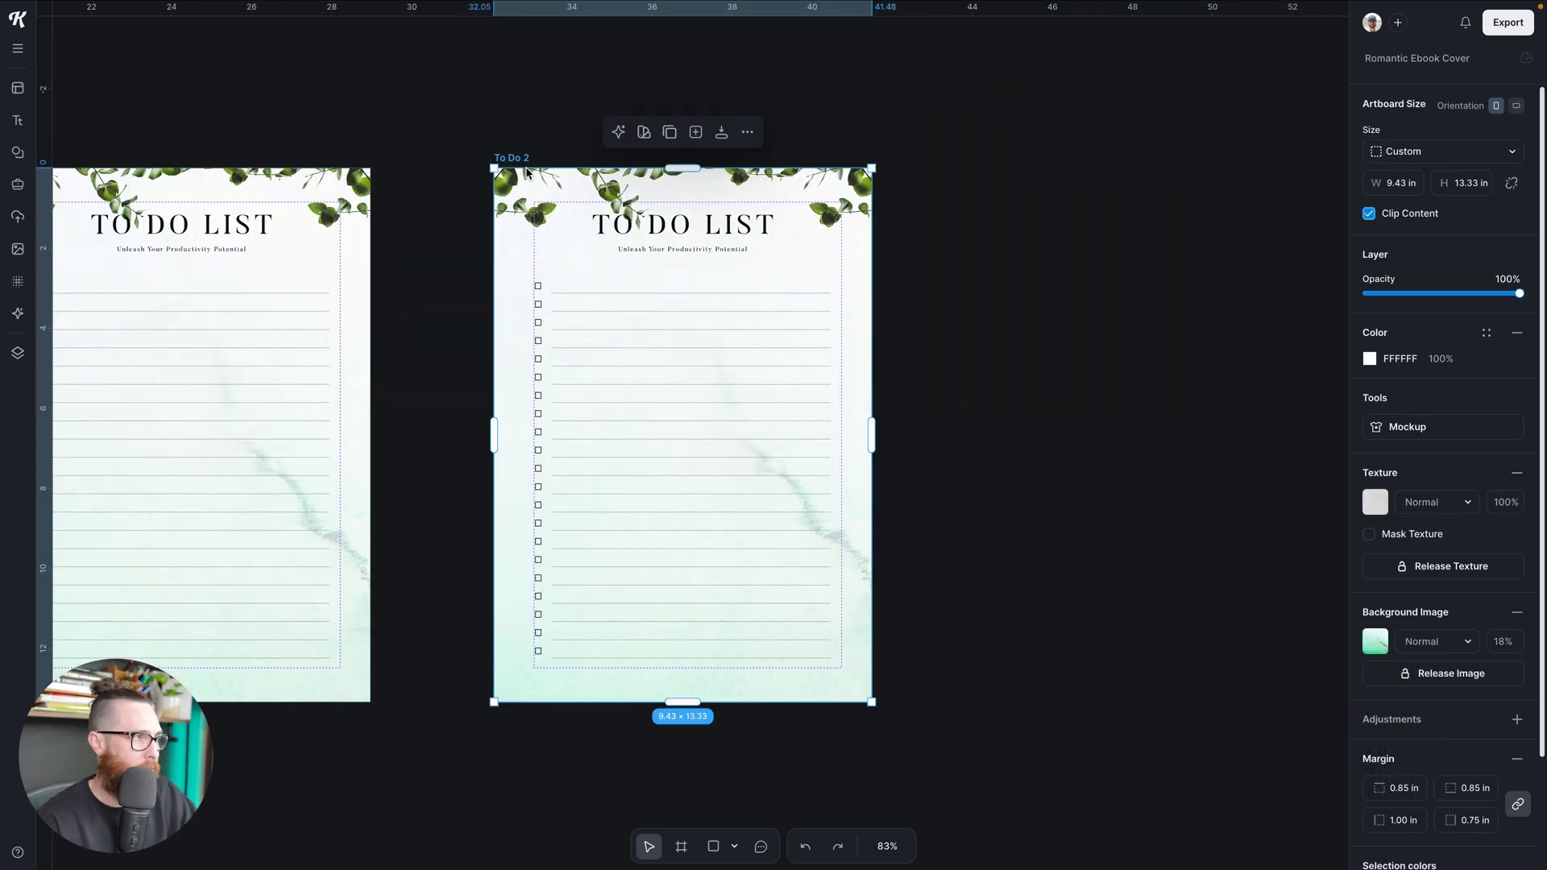
{"action": "key", "text": "Delete"}
{"action": "scroll", "coordinate": [648, 295], "scroll_direction": "left", "scroll_amount": 10}
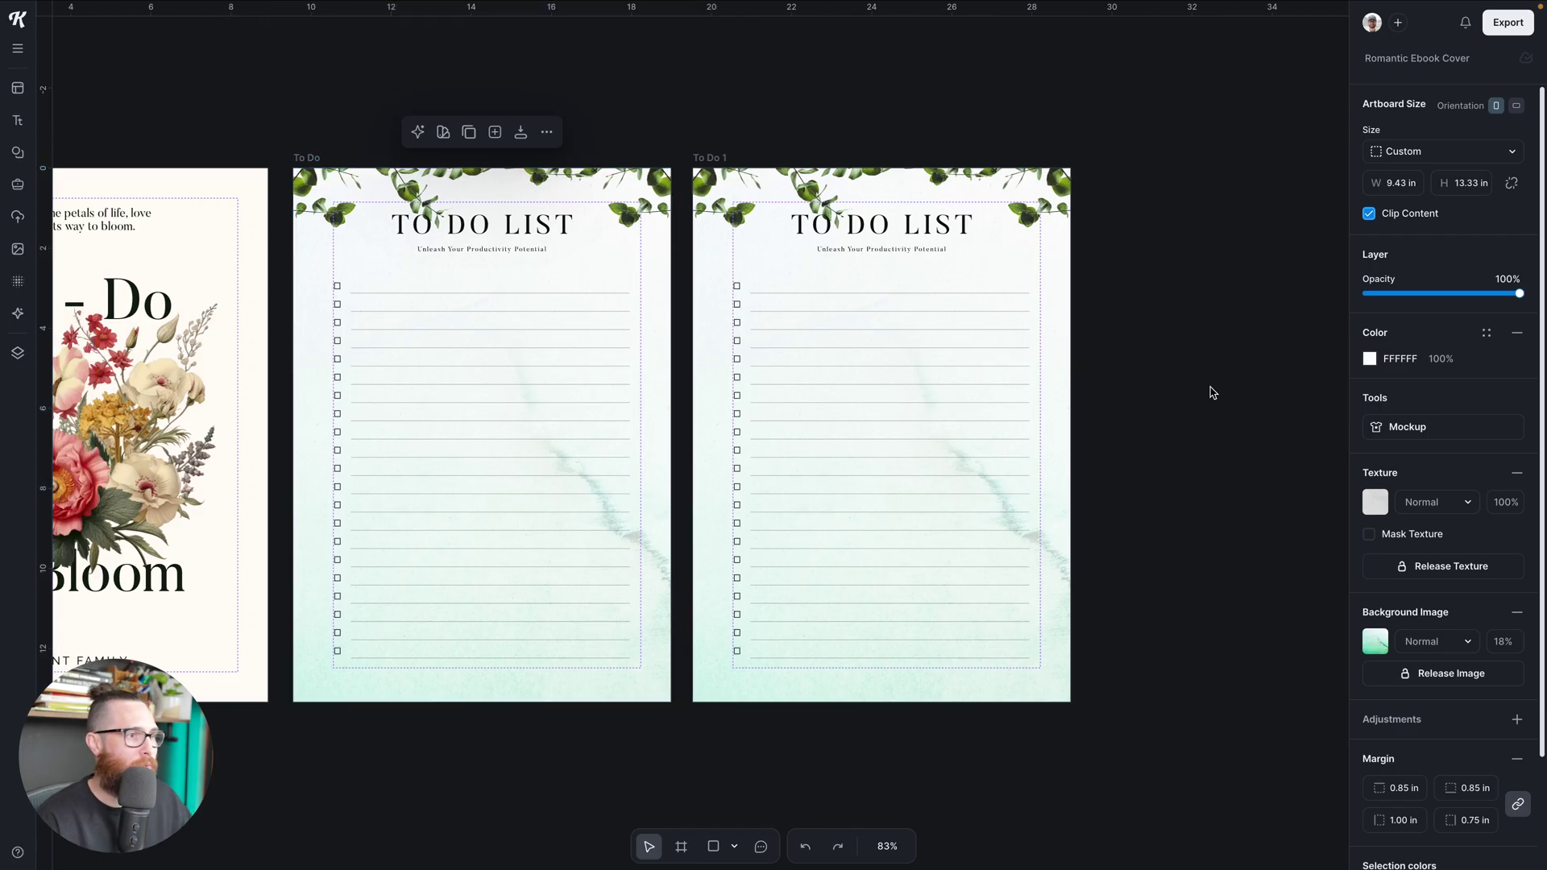
{"action": "scroll", "coordinate": [1207, 384], "scroll_direction": "left", "scroll_amount": 10}
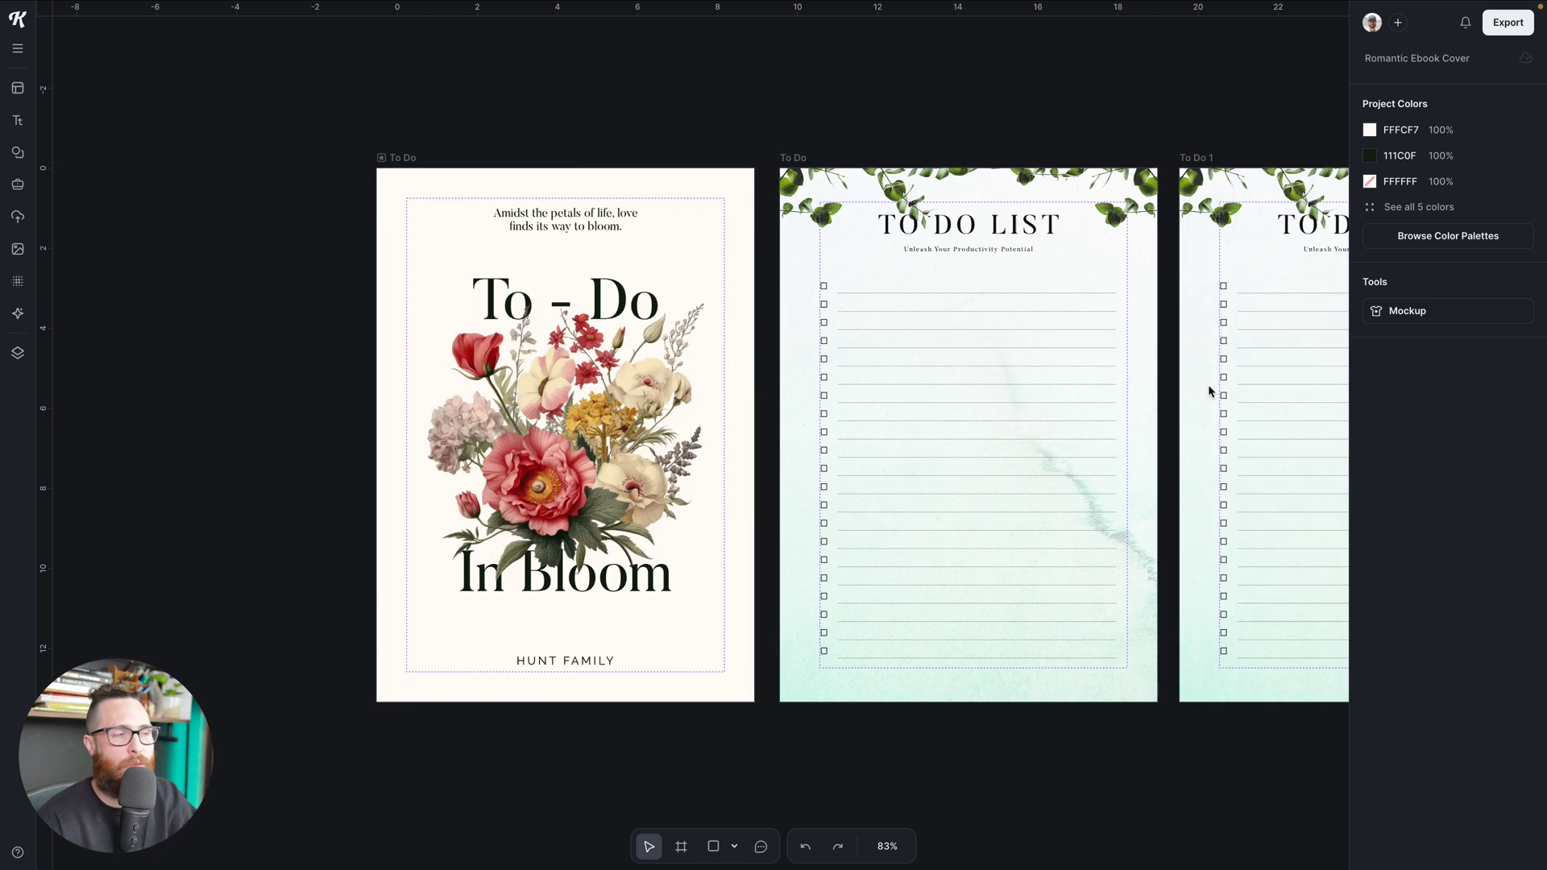
{"action": "scroll", "coordinate": [1206, 385], "scroll_direction": "right", "scroll_amount": 8}
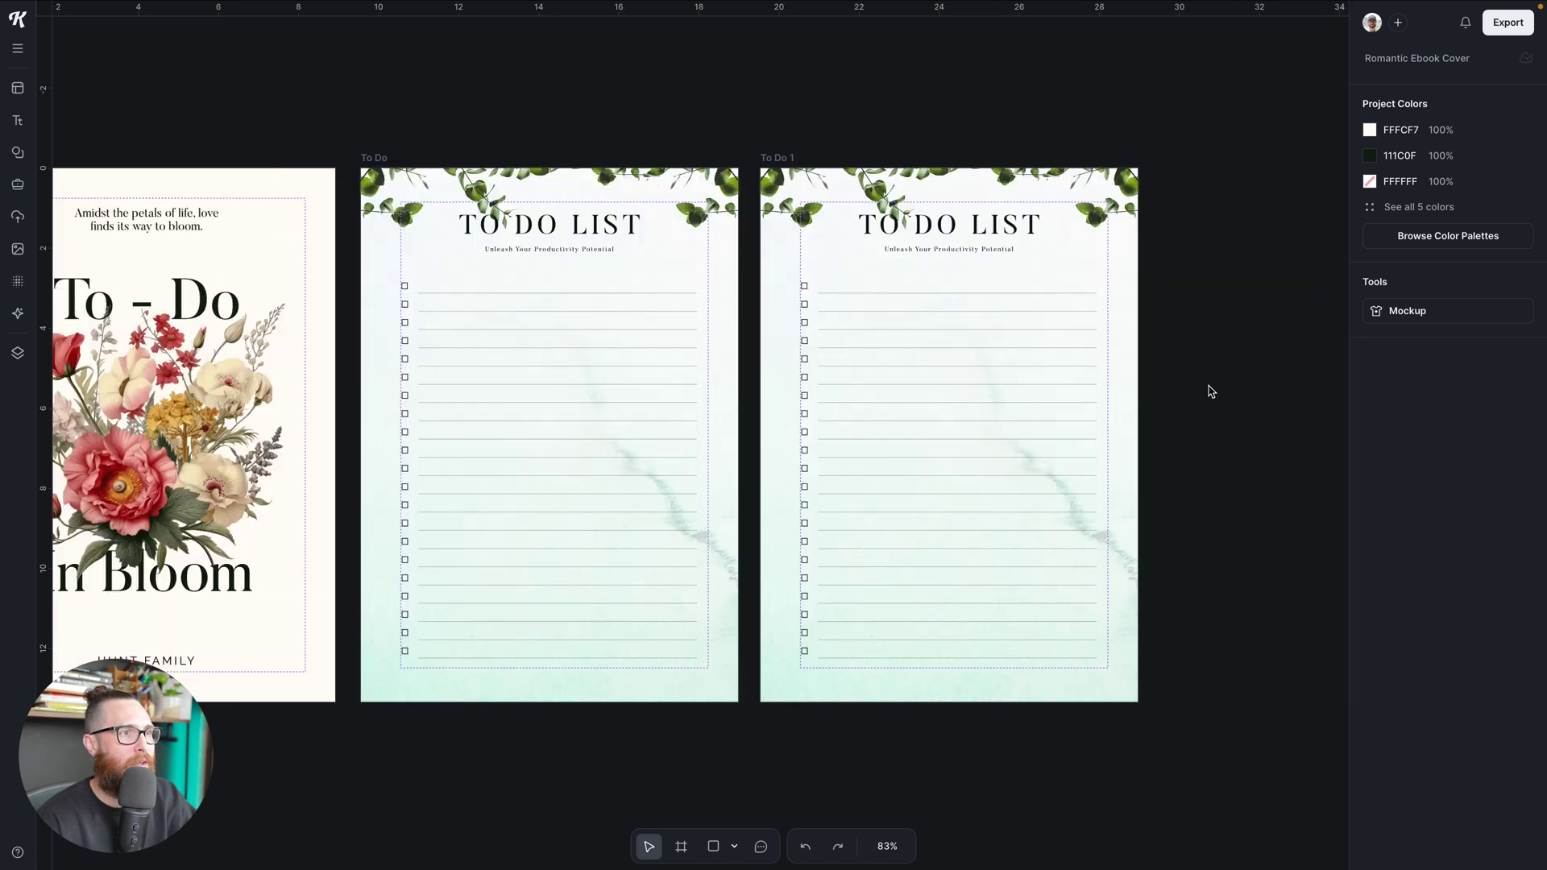
{"action": "left_click", "coordinate": [1135, 188]}
Step: Place a green leaf from Copilot's Suggested Assets onto the To Do page
{"action": "left_click", "coordinate": [1130, 187]}
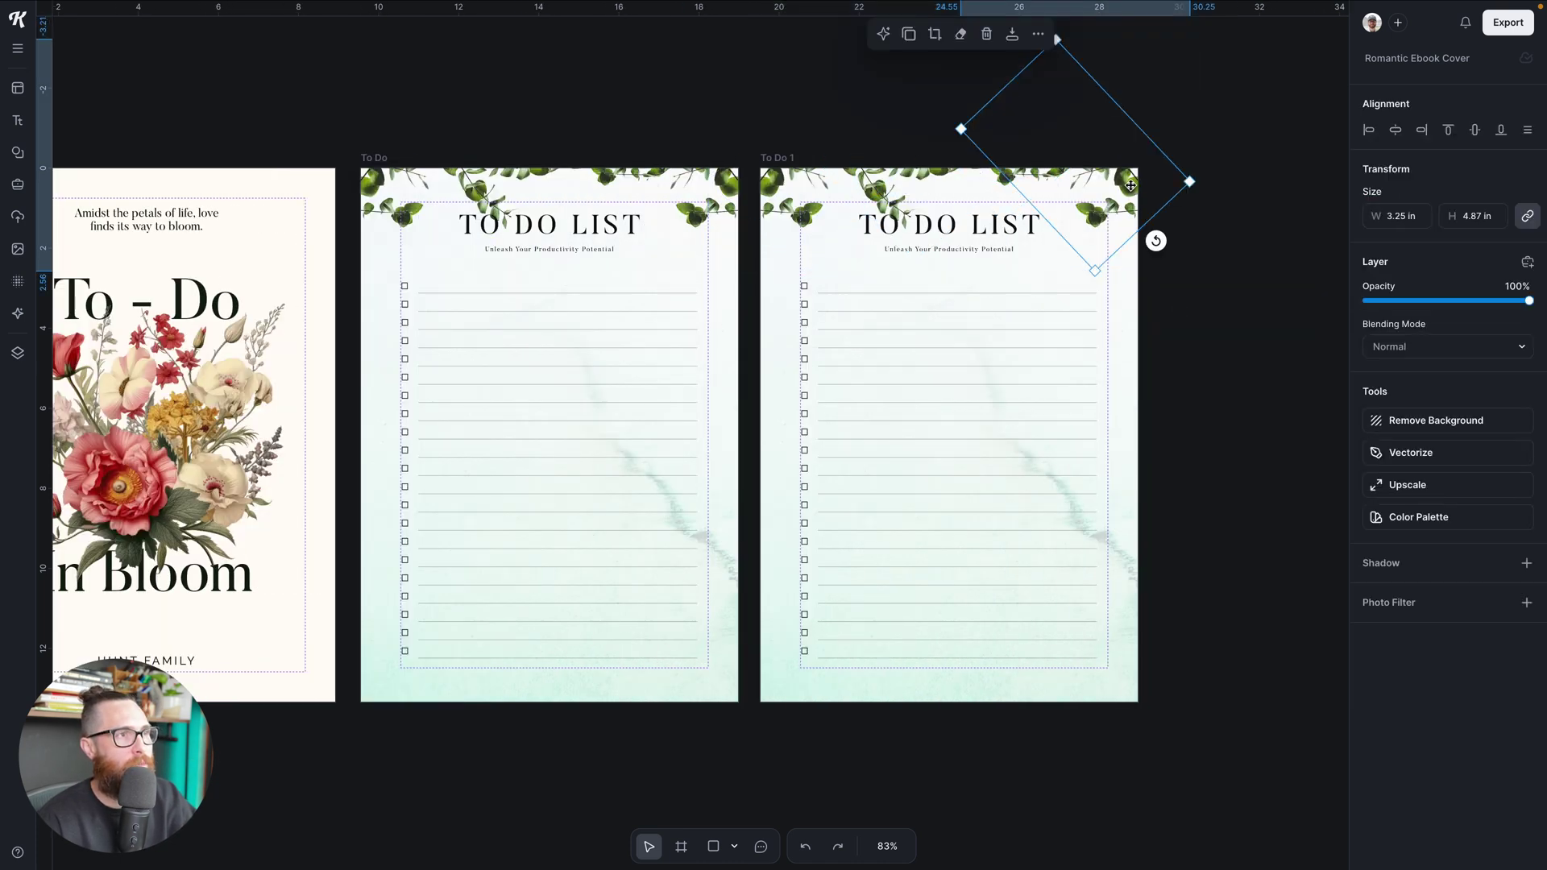
{"action": "left_click", "coordinate": [883, 34]}
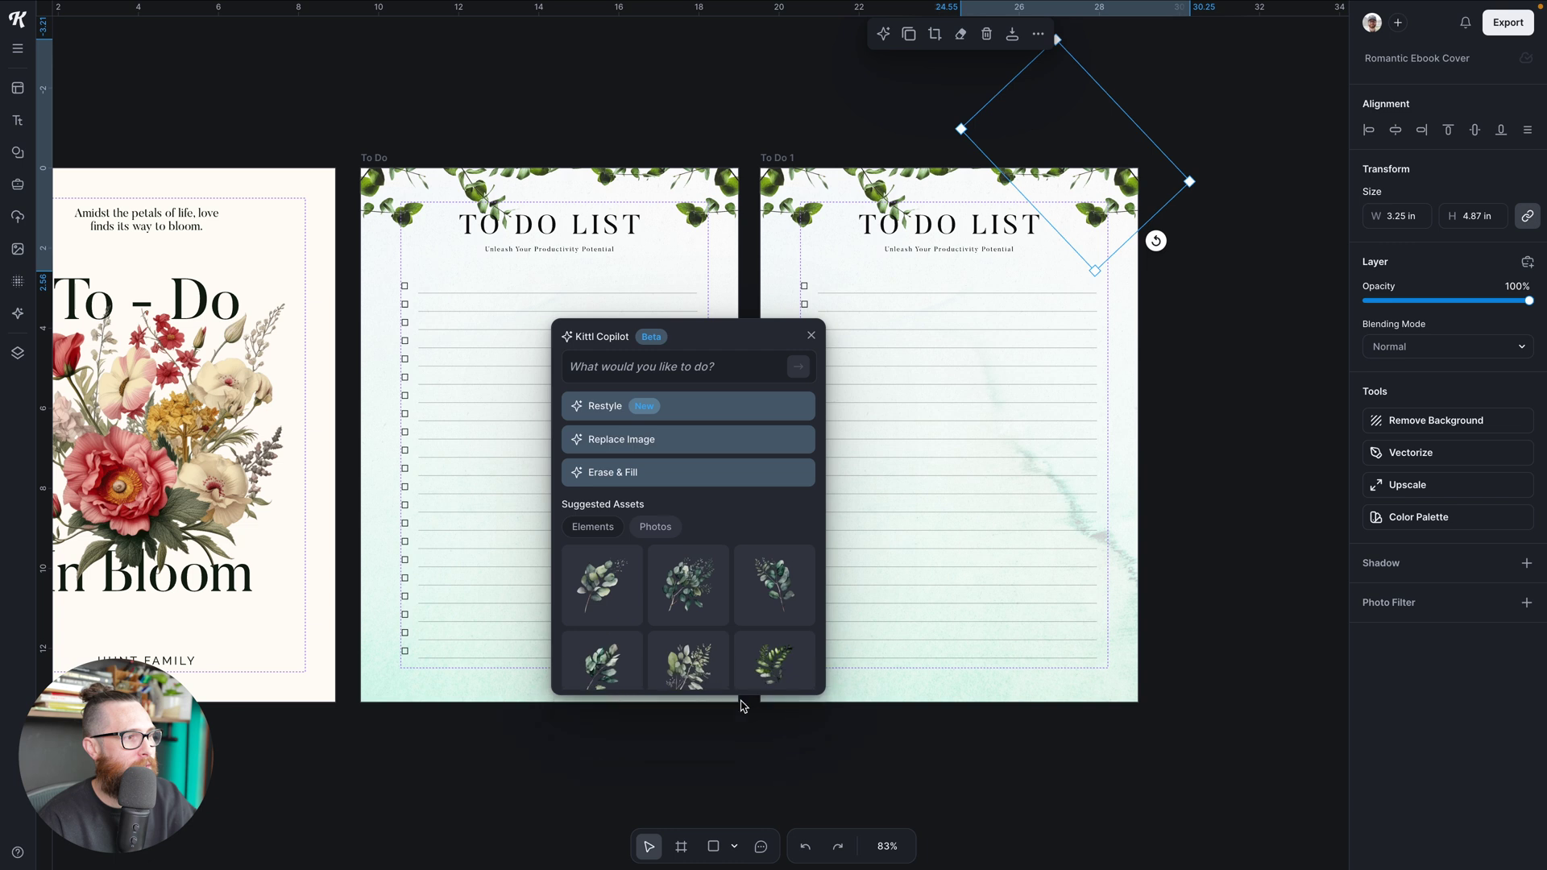
{"action": "scroll", "coordinate": [742, 631], "scroll_direction": "down", "scroll_amount": 3}
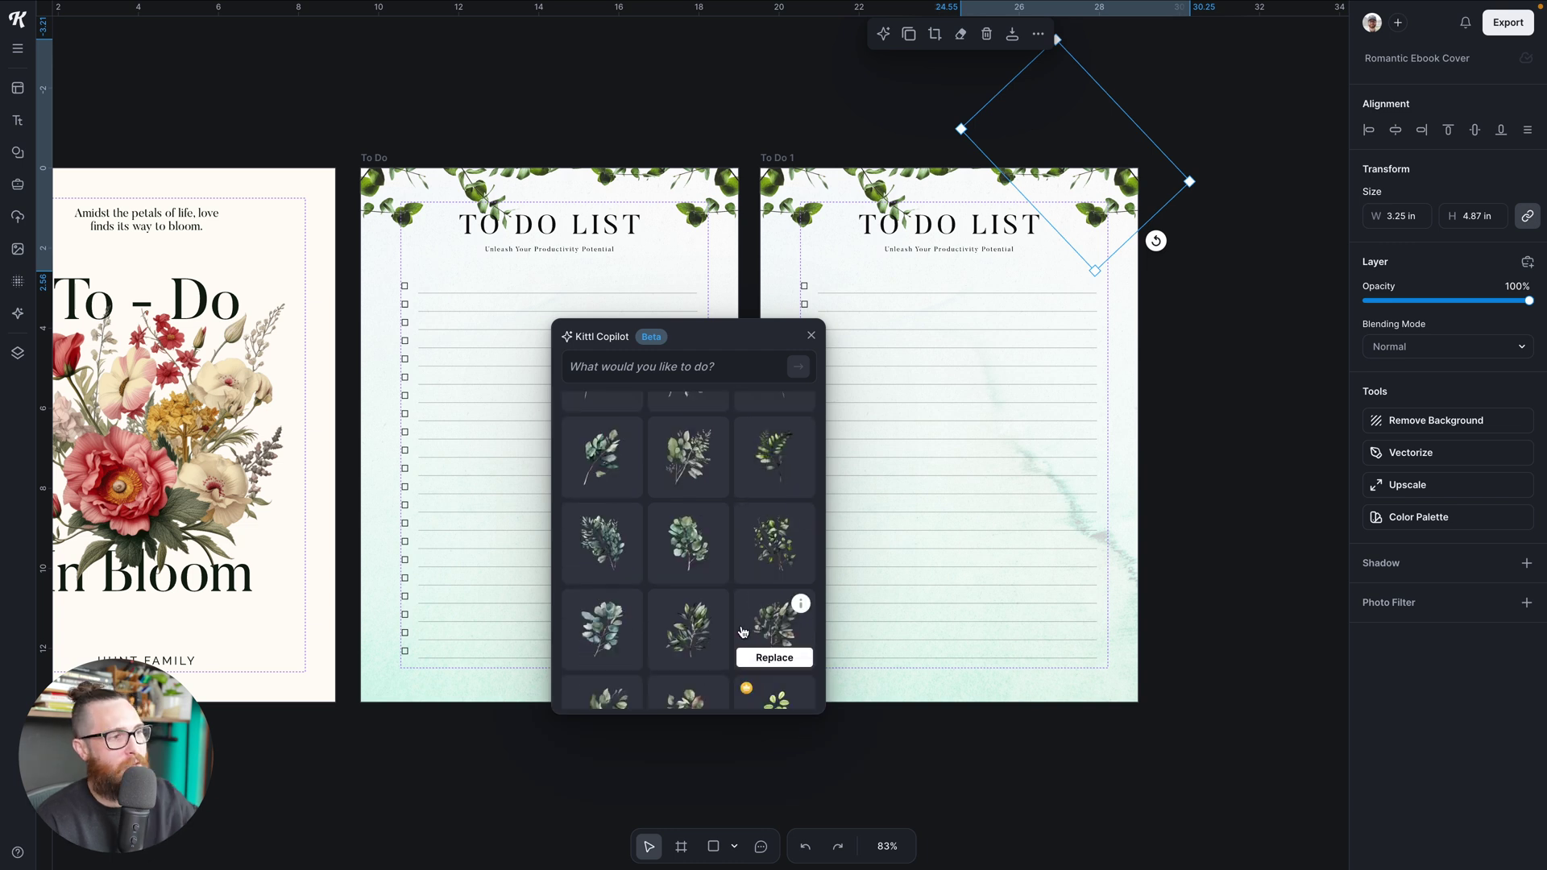
{"action": "scroll", "coordinate": [742, 631], "scroll_direction": "down", "scroll_amount": 1}
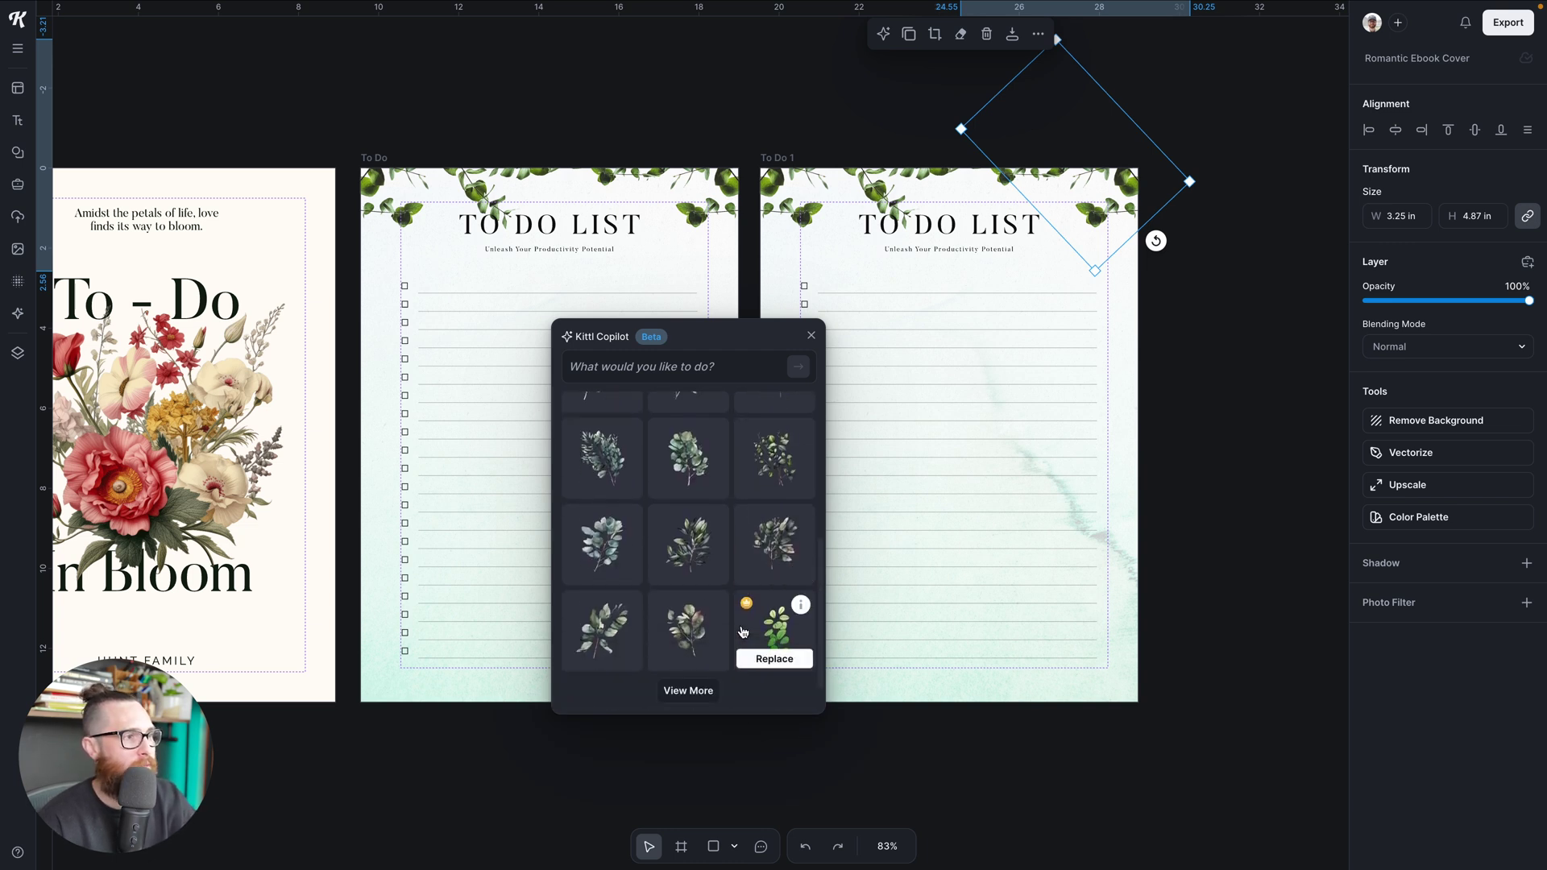
{"action": "scroll", "coordinate": [746, 624], "scroll_direction": "up", "scroll_amount": 2}
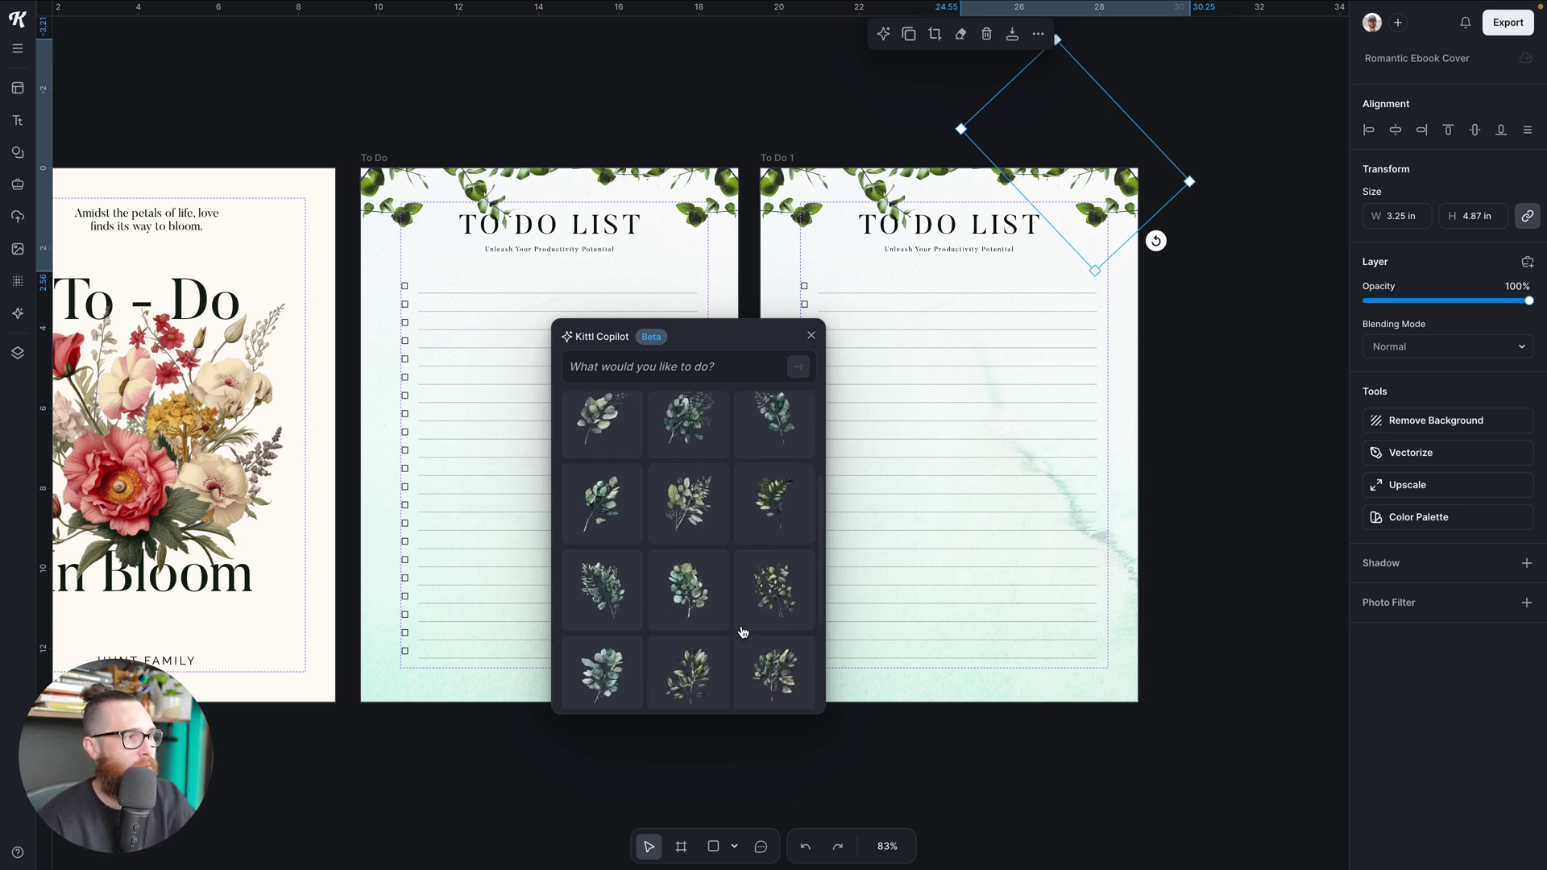
{"action": "left_click", "coordinate": [766, 528]}
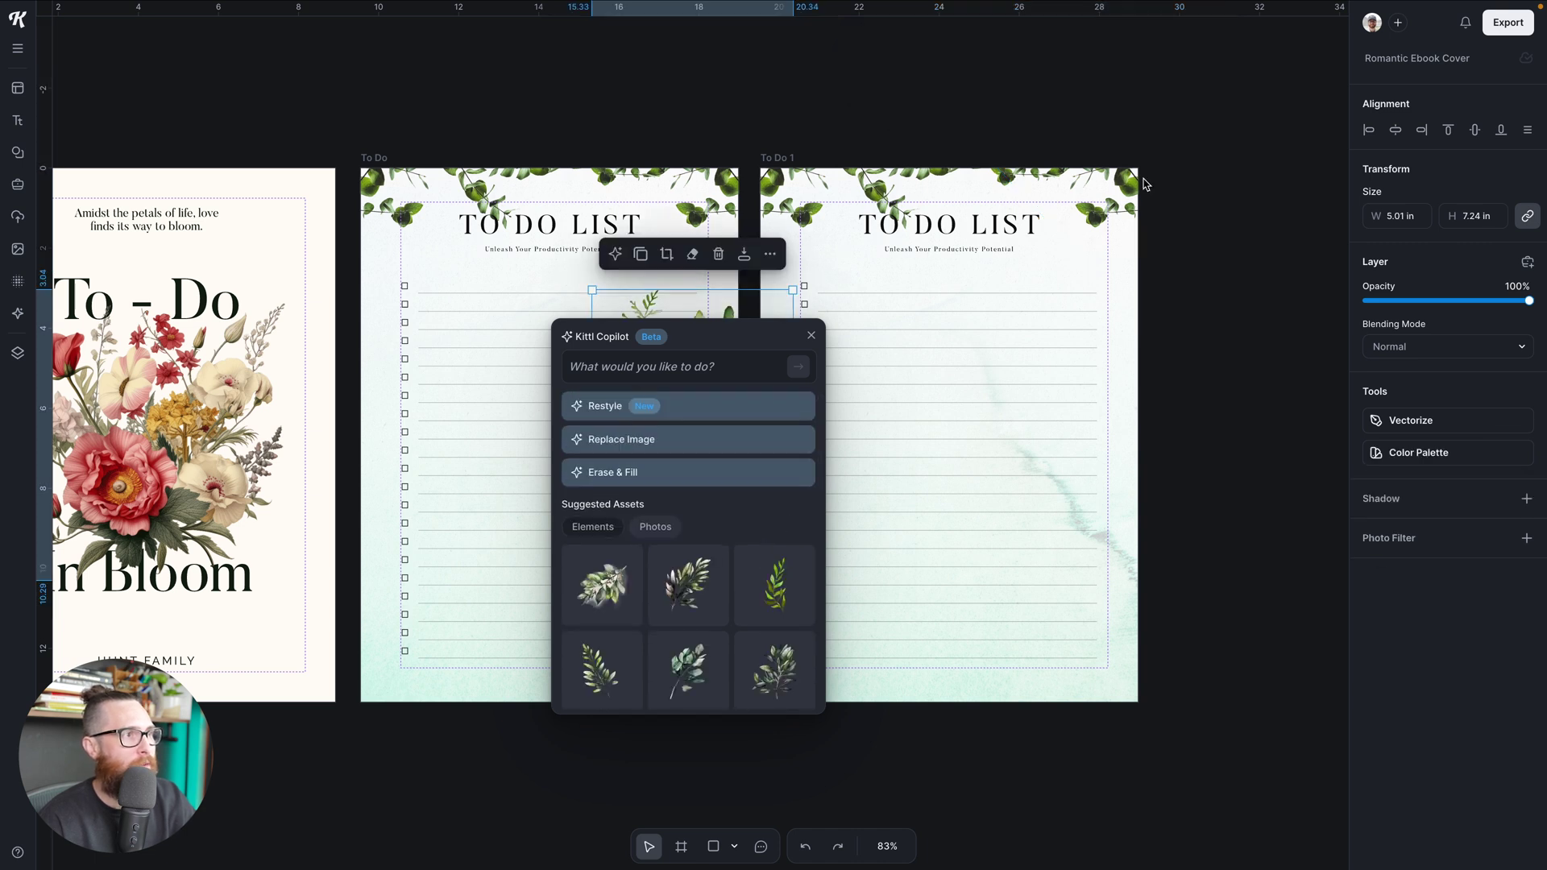
Step: Move the new leaf across onto the right half of the To Do 1 page
{"action": "left_click", "coordinate": [808, 337]}
{"action": "left_click_drag", "start_coordinate": [691, 394], "coordinate": [1021, 356]}
{"action": "left_click", "coordinate": [1127, 188]}
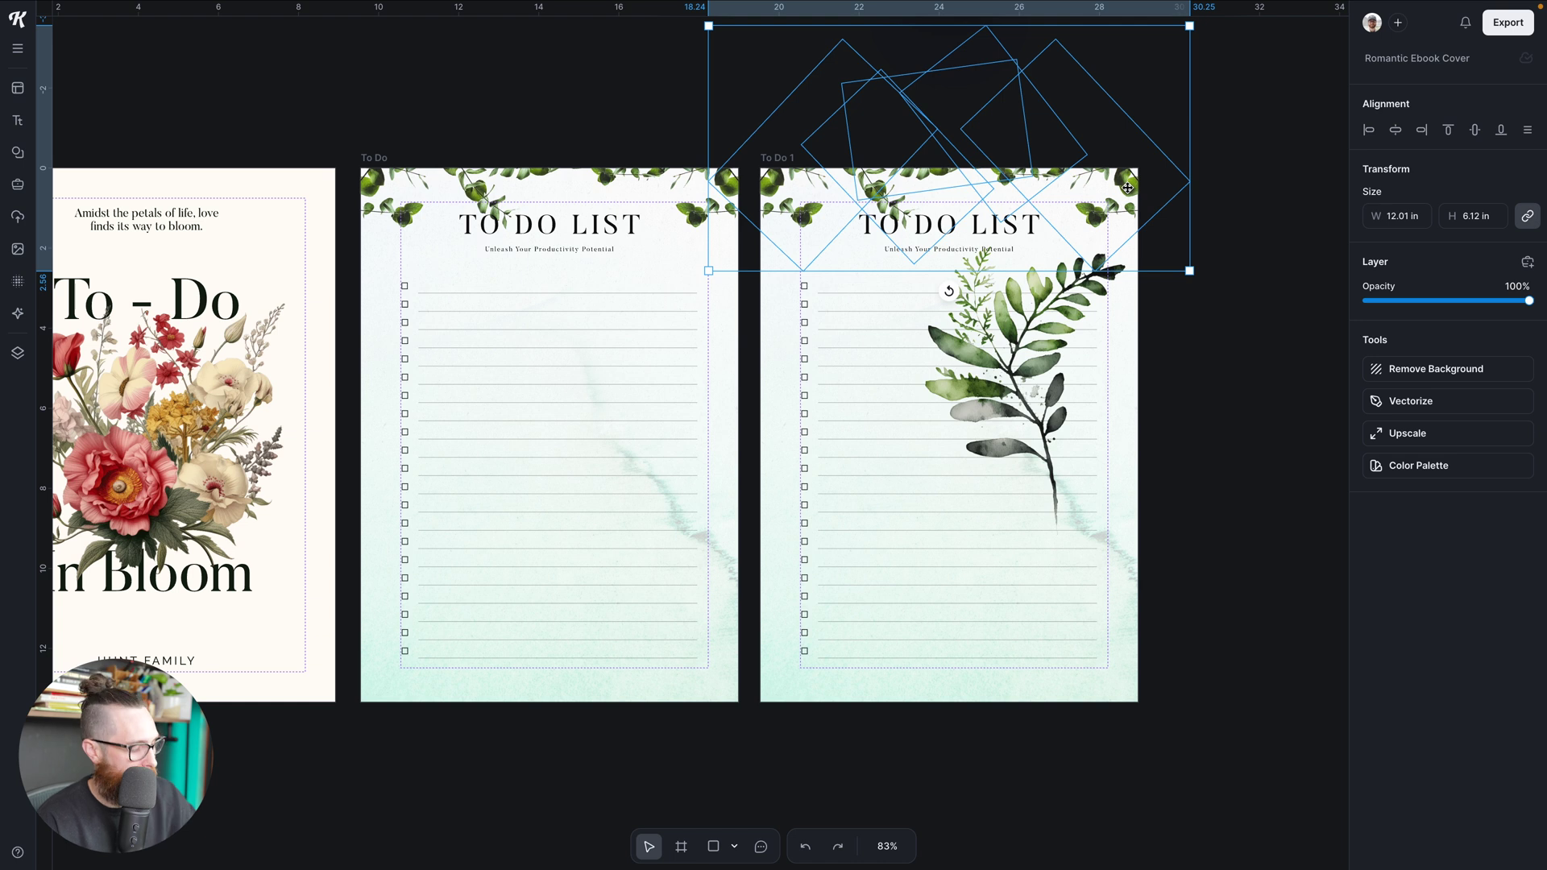
{"action": "key", "text": "super+f"}
Step: Rotate the fern about 45°, move it to To Do 1's top-right corner and shrink it
{"action": "left_click", "coordinate": [1208, 276]}
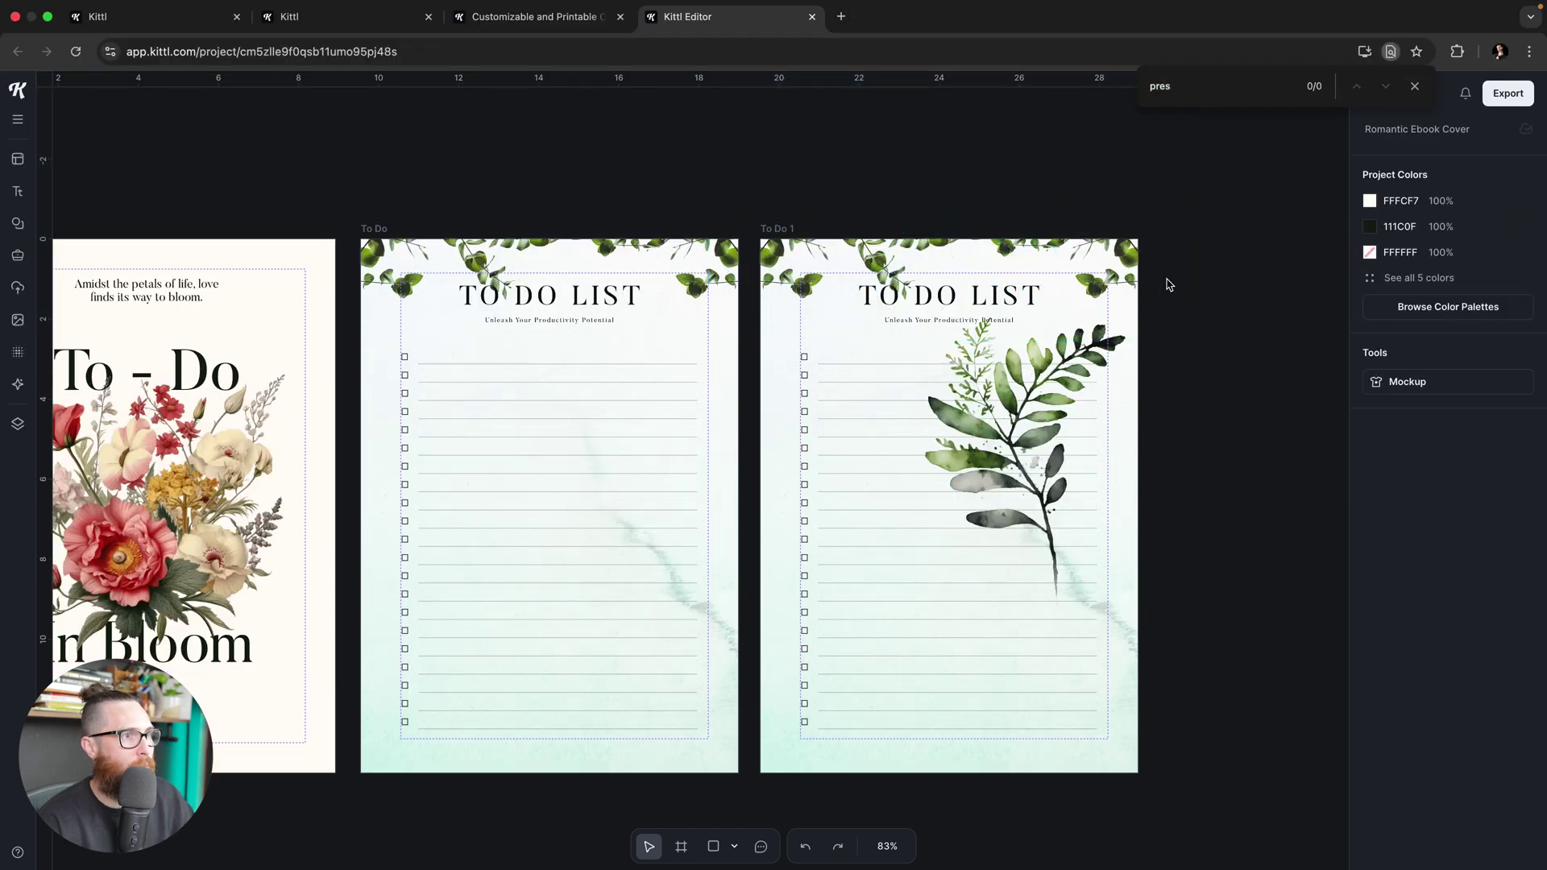
{"action": "left_click", "coordinate": [1160, 278]}
{"action": "left_click", "coordinate": [1127, 260]}
{"action": "key", "text": "Escape"}
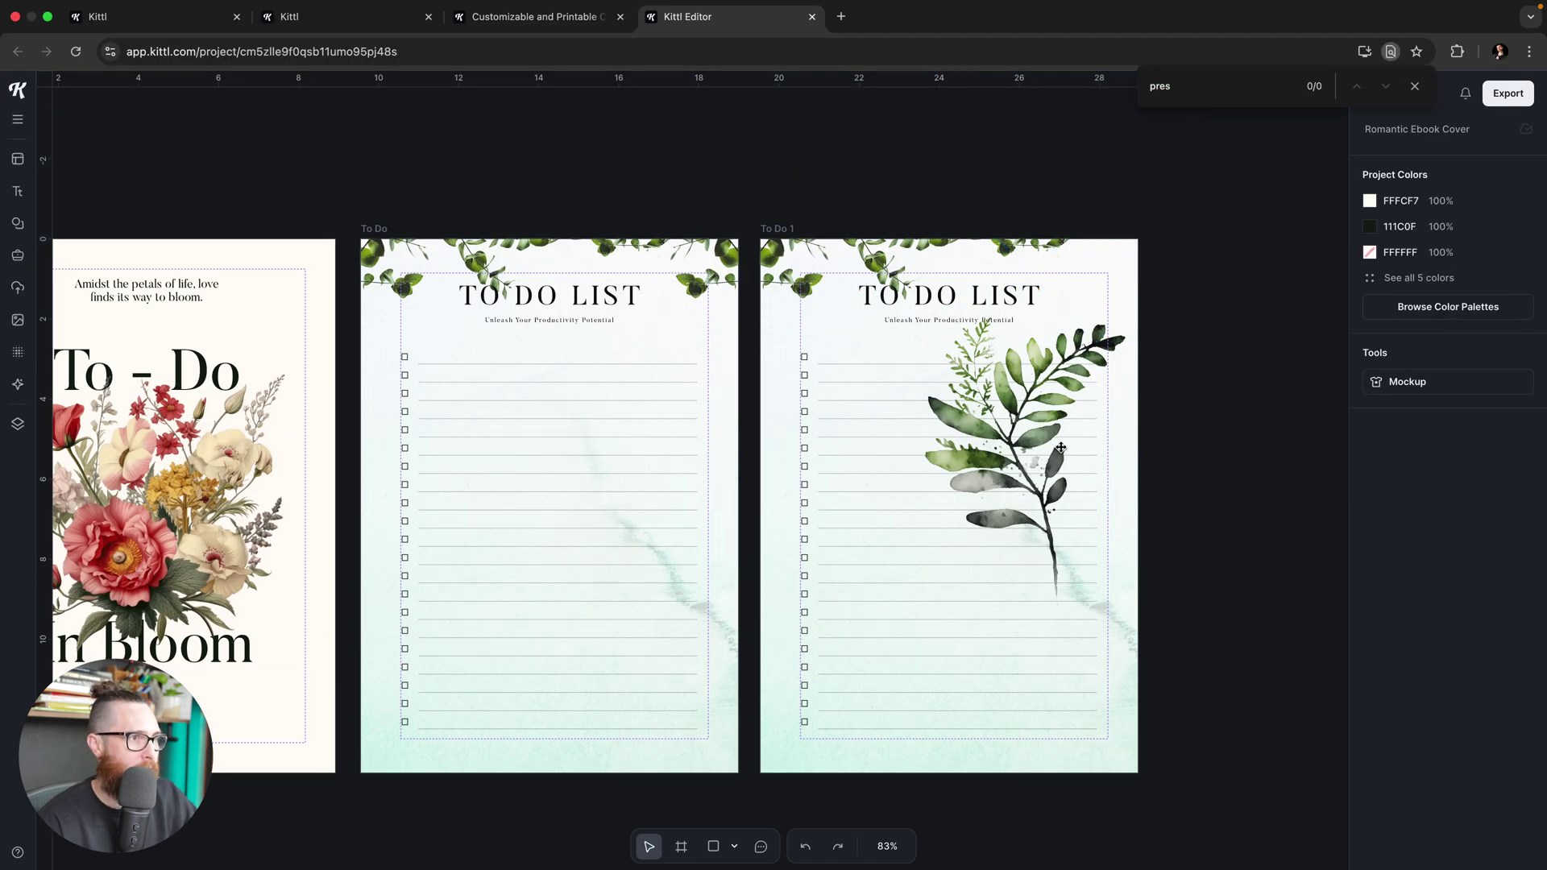
{"action": "left_click", "coordinate": [1054, 460]}
{"action": "left_click_drag", "start_coordinate": [1023, 625], "coordinate": [1149, 356]}
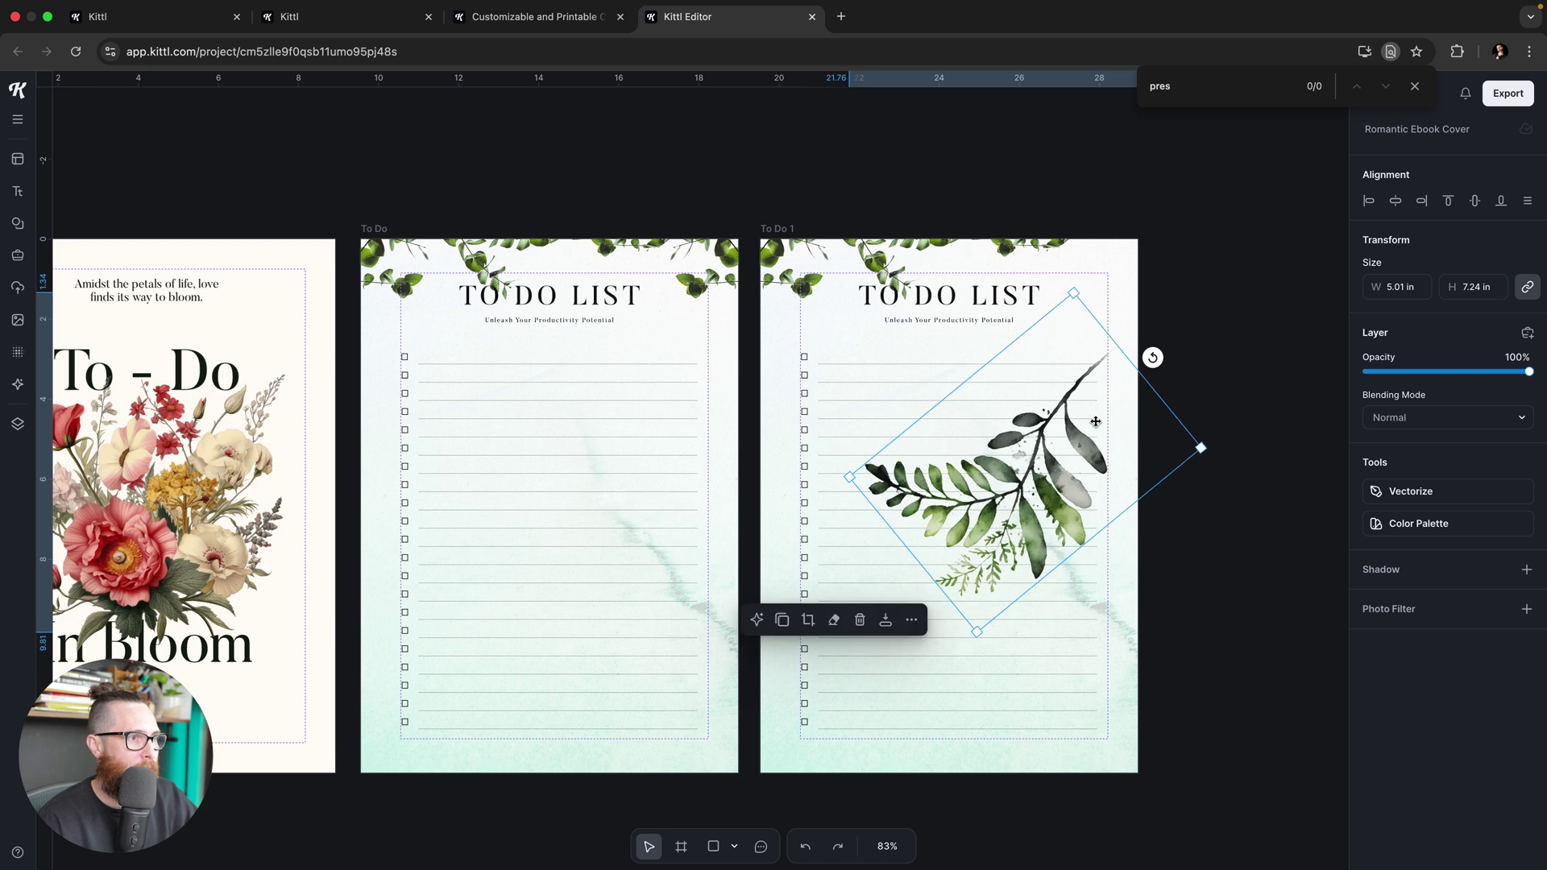
{"action": "left_click_drag", "start_coordinate": [1058, 468], "coordinate": [973, 364]}
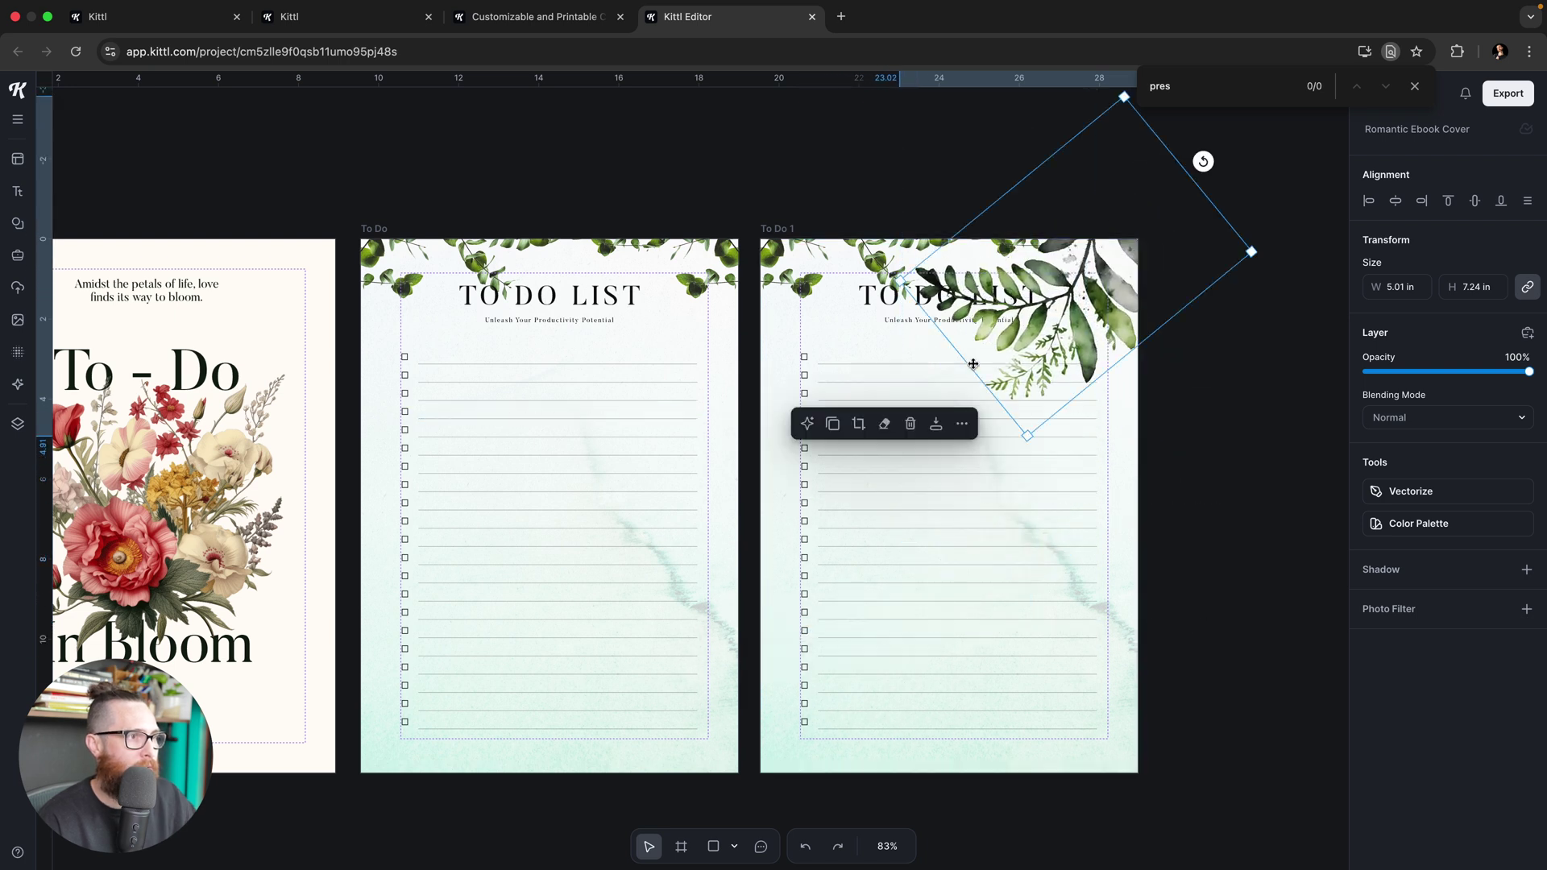
{"action": "left_click_drag", "start_coordinate": [1034, 439], "coordinate": [1058, 377]}
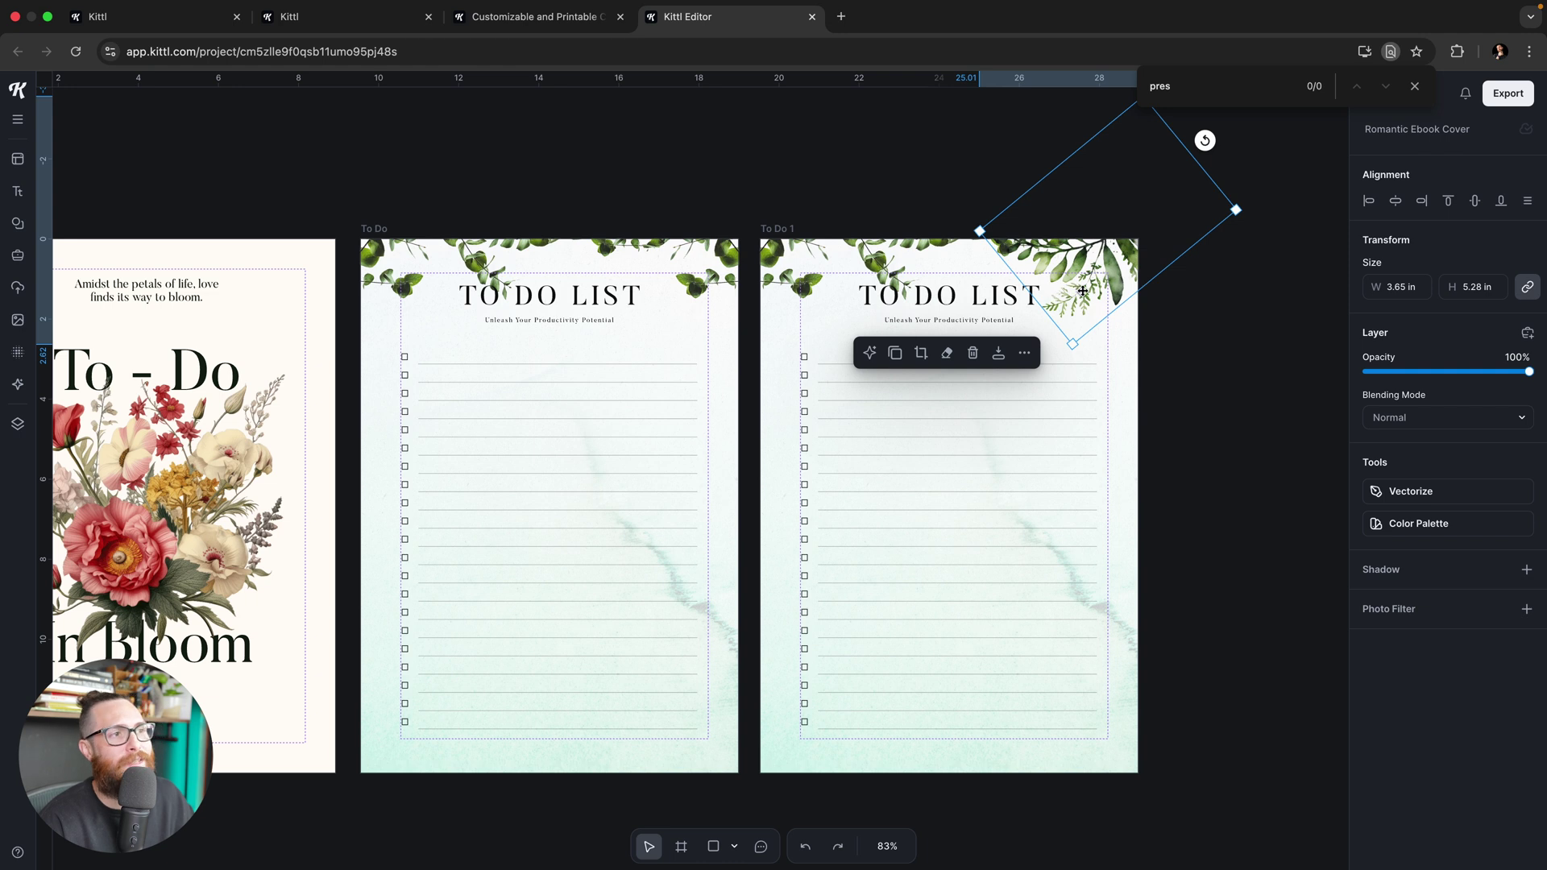
Step: Browse Copilot's AI suggestions for the fern, then close the panel and deselect it
{"action": "left_click", "coordinate": [869, 352]}
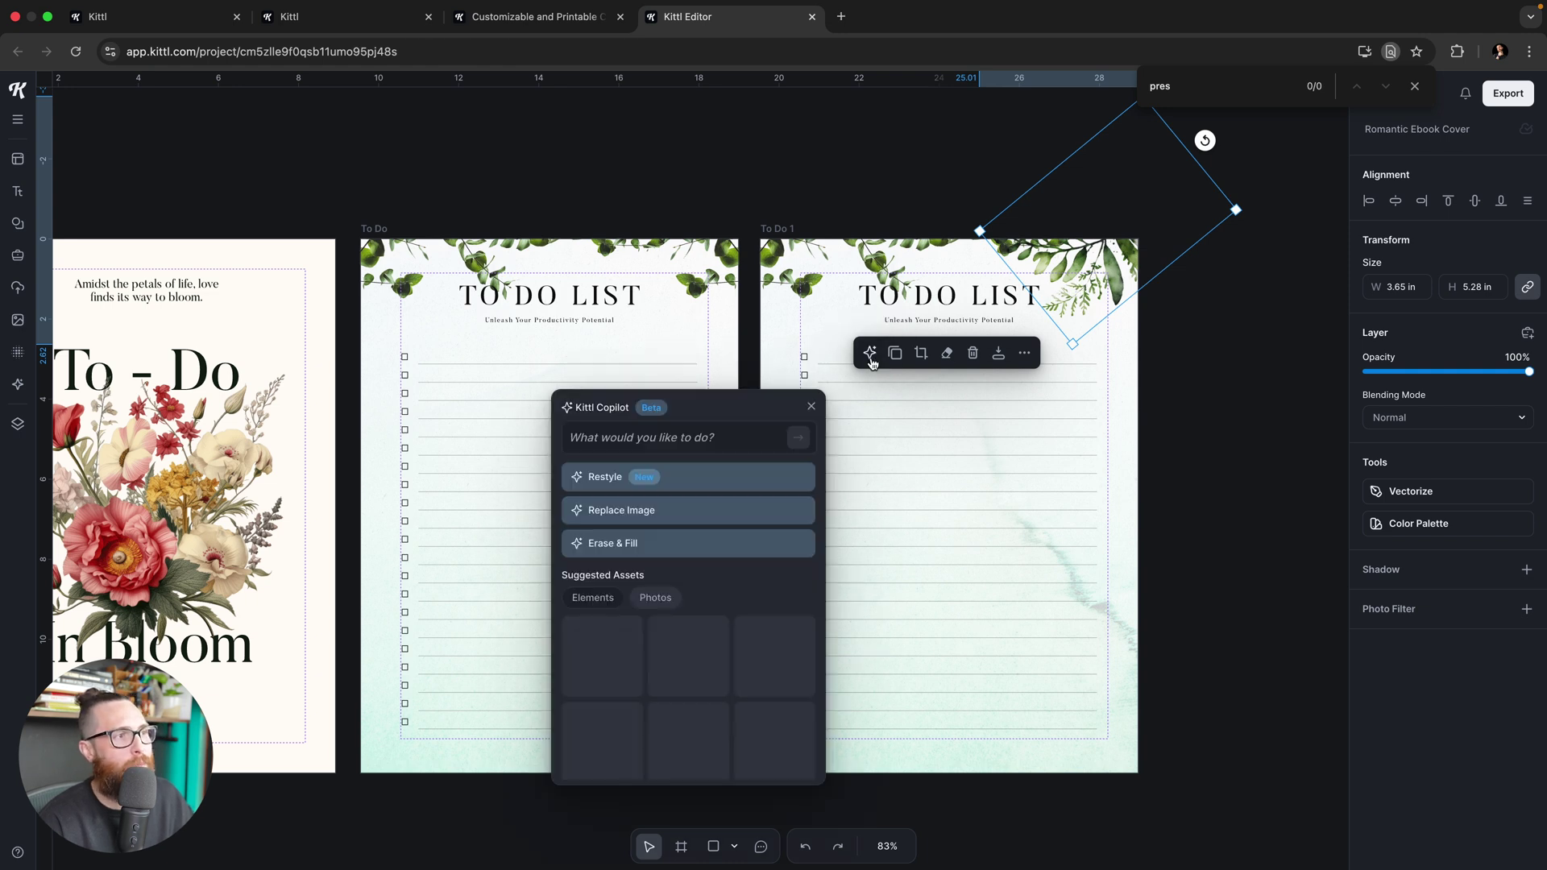
{"action": "left_click_drag", "start_coordinate": [738, 421], "coordinate": [679, 242]}
{"action": "mouse_move", "coordinate": [671, 600]}
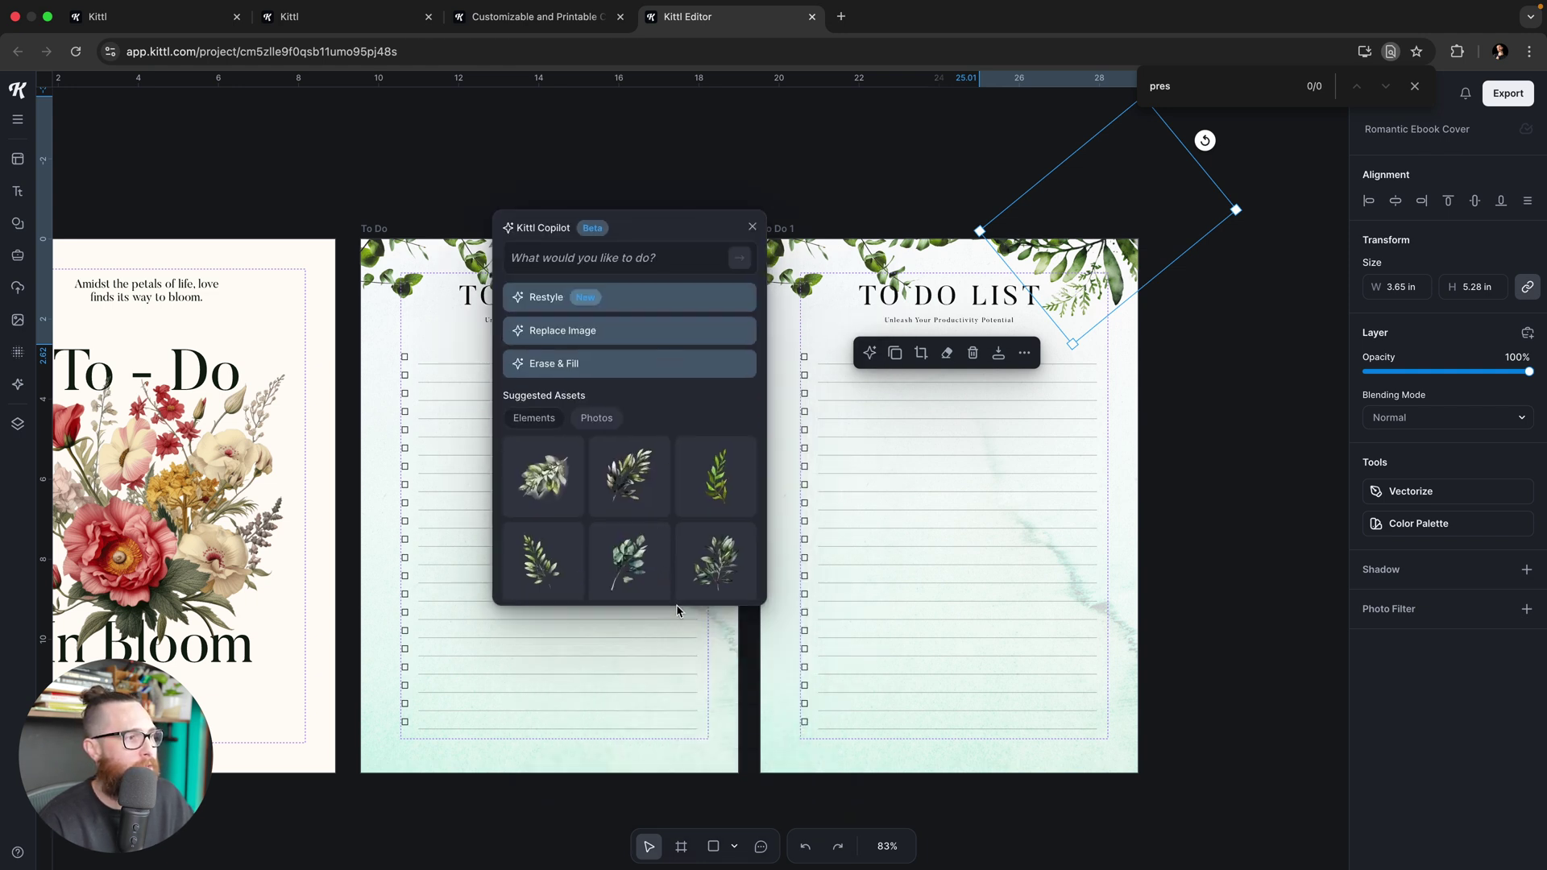
{"action": "scroll", "coordinate": [669, 580], "scroll_direction": "down", "scroll_amount": 3}
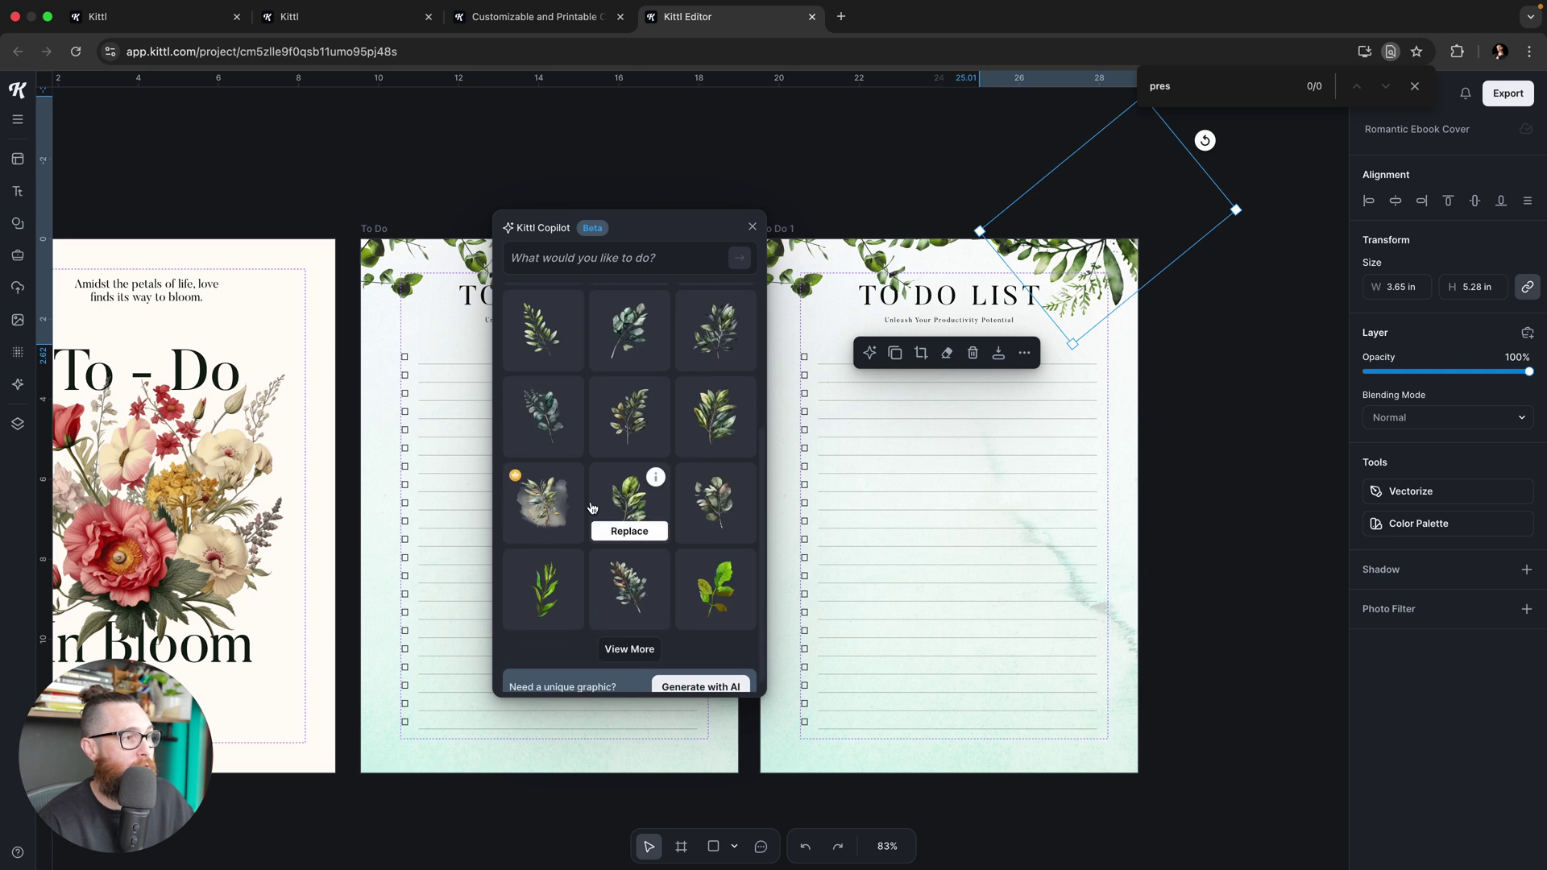
{"action": "scroll", "coordinate": [677, 530], "scroll_direction": "up", "scroll_amount": 3}
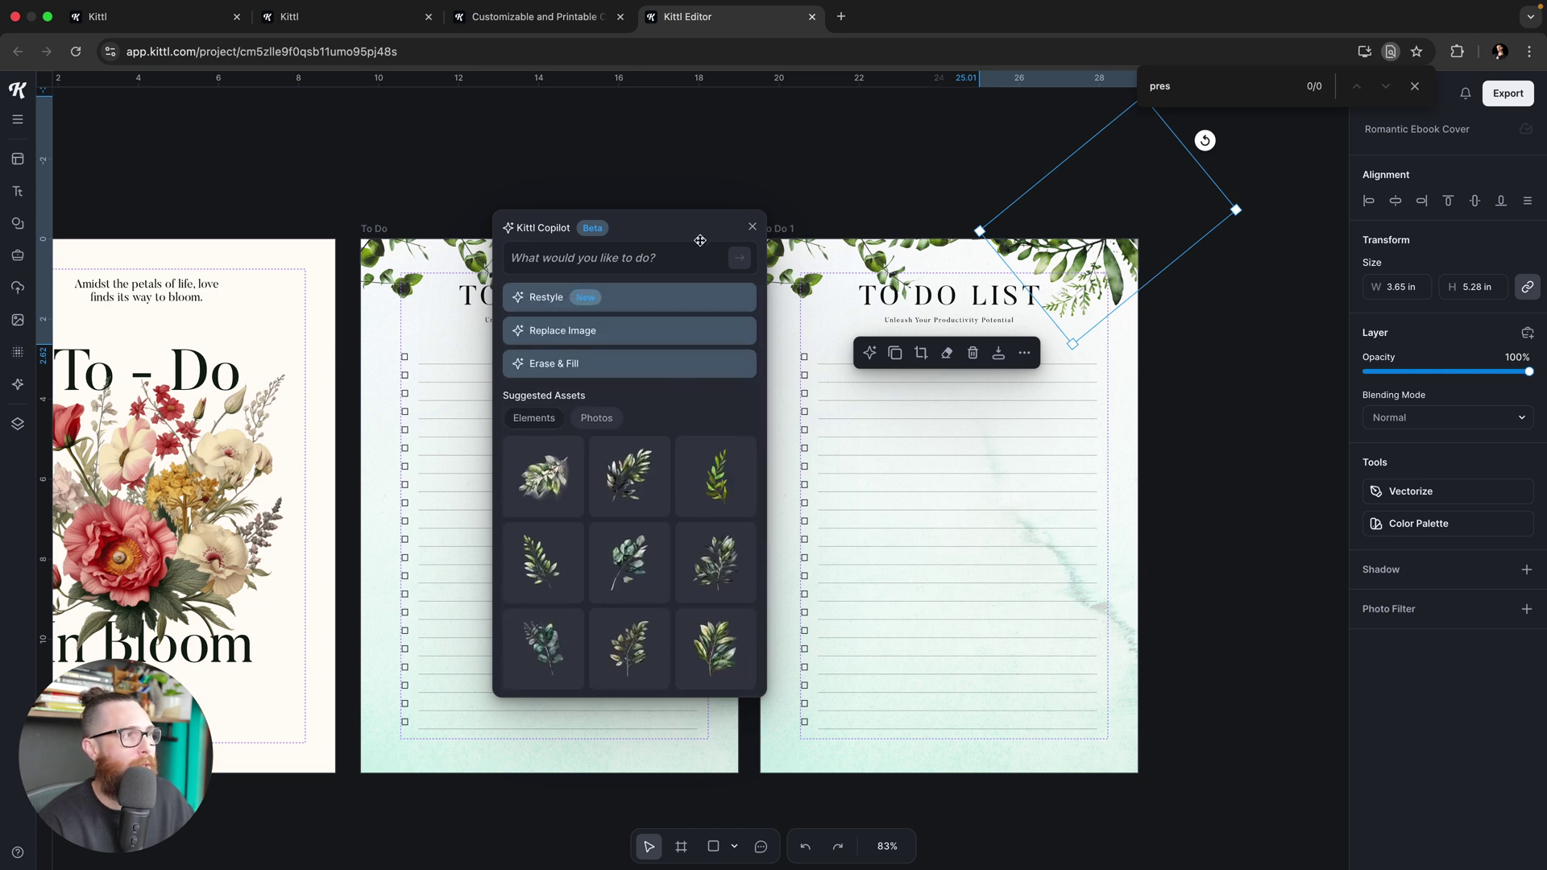
{"action": "left_click", "coordinate": [752, 230]}
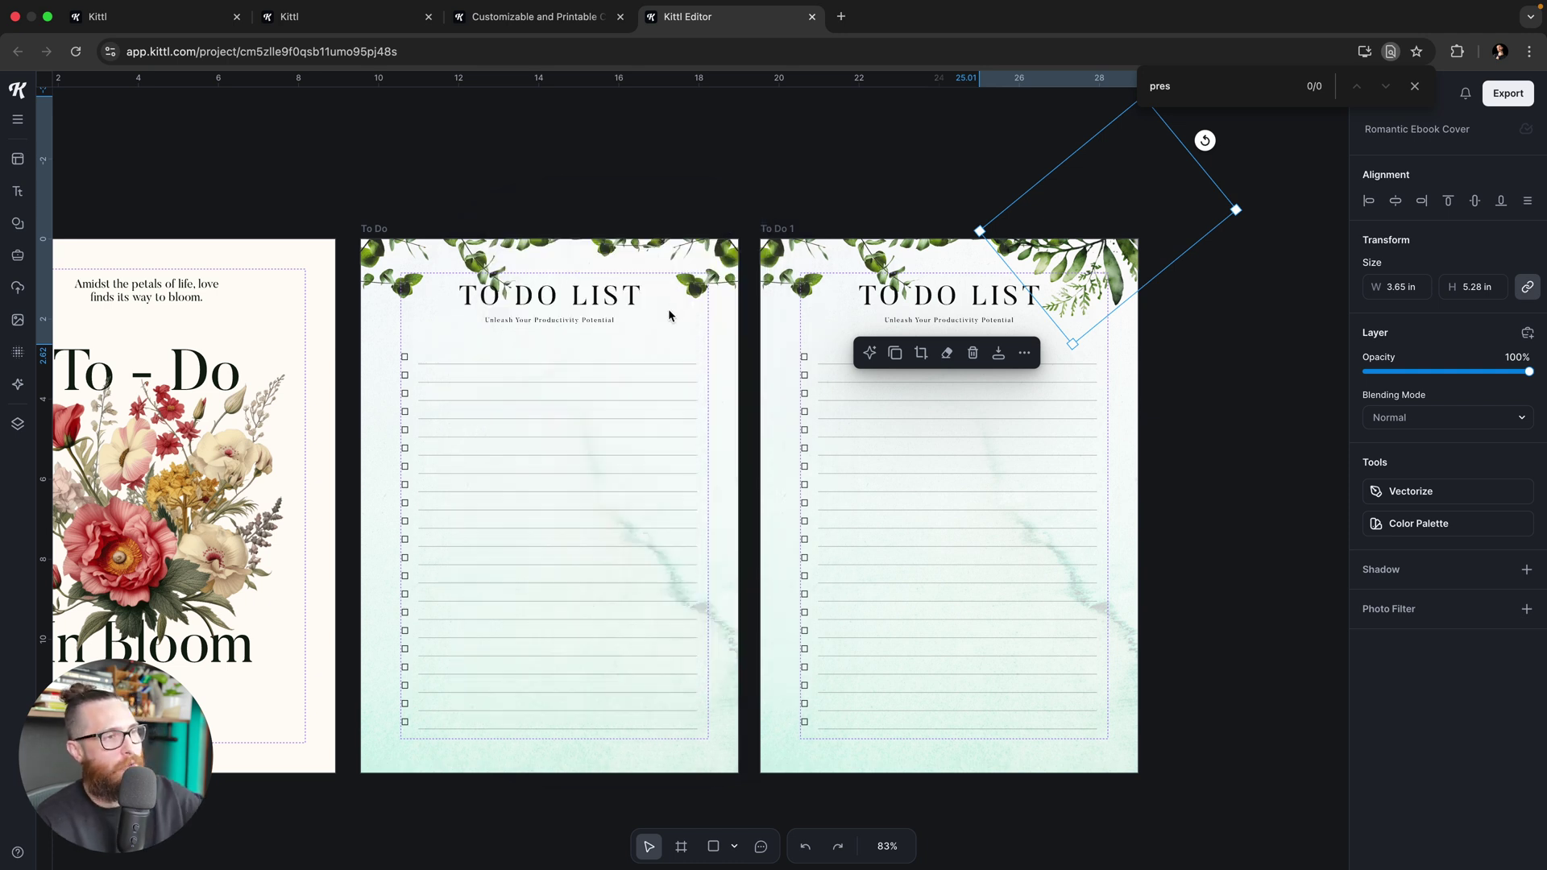
{"action": "left_click", "coordinate": [1215, 359]}
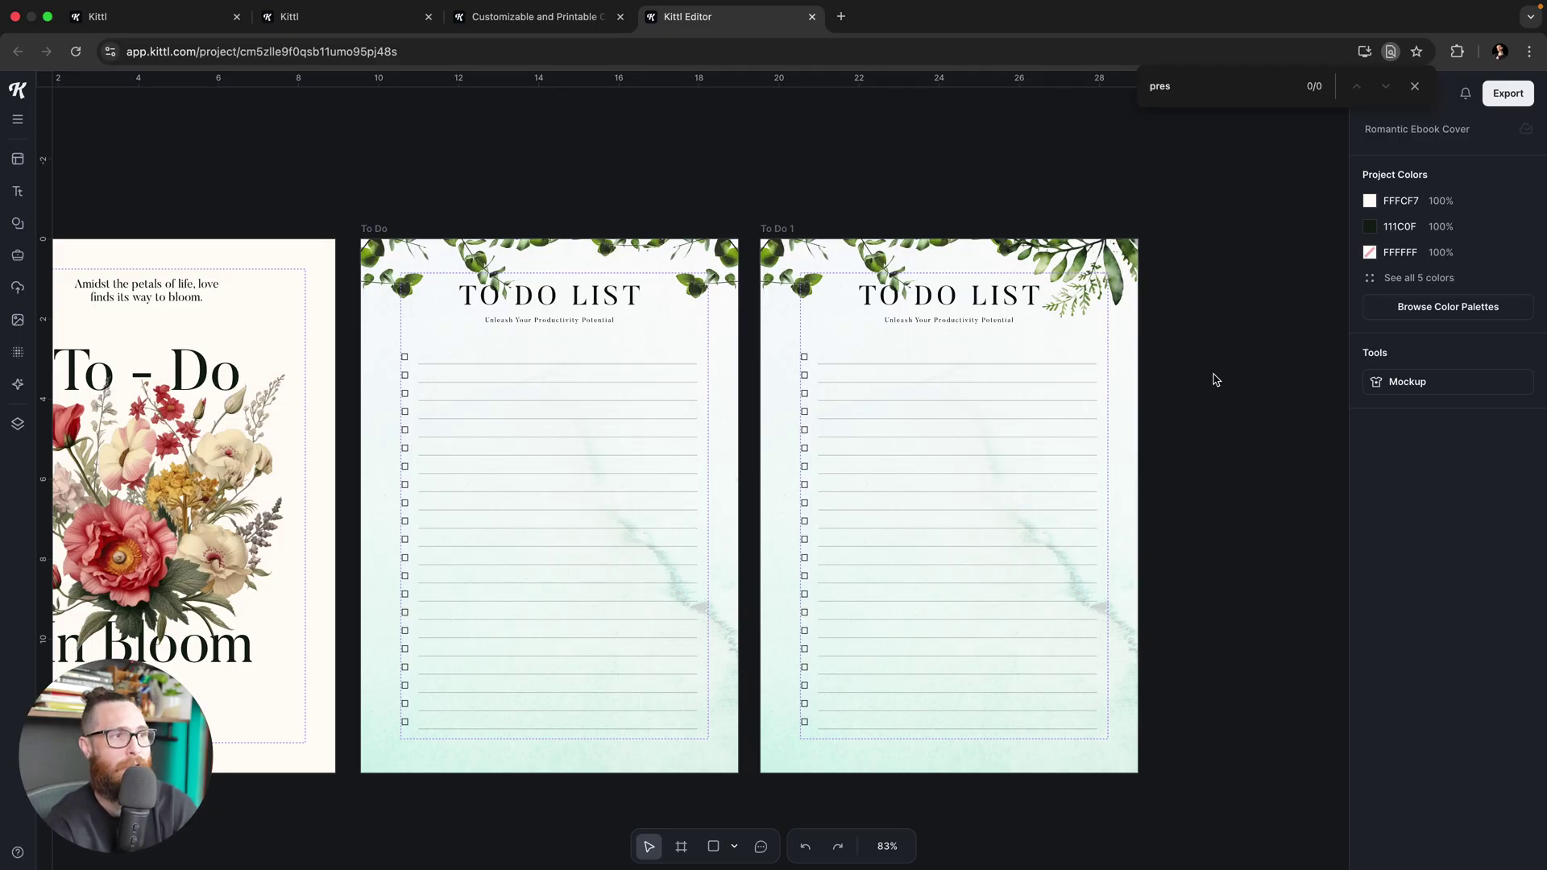
{"action": "left_click", "coordinate": [779, 231]}
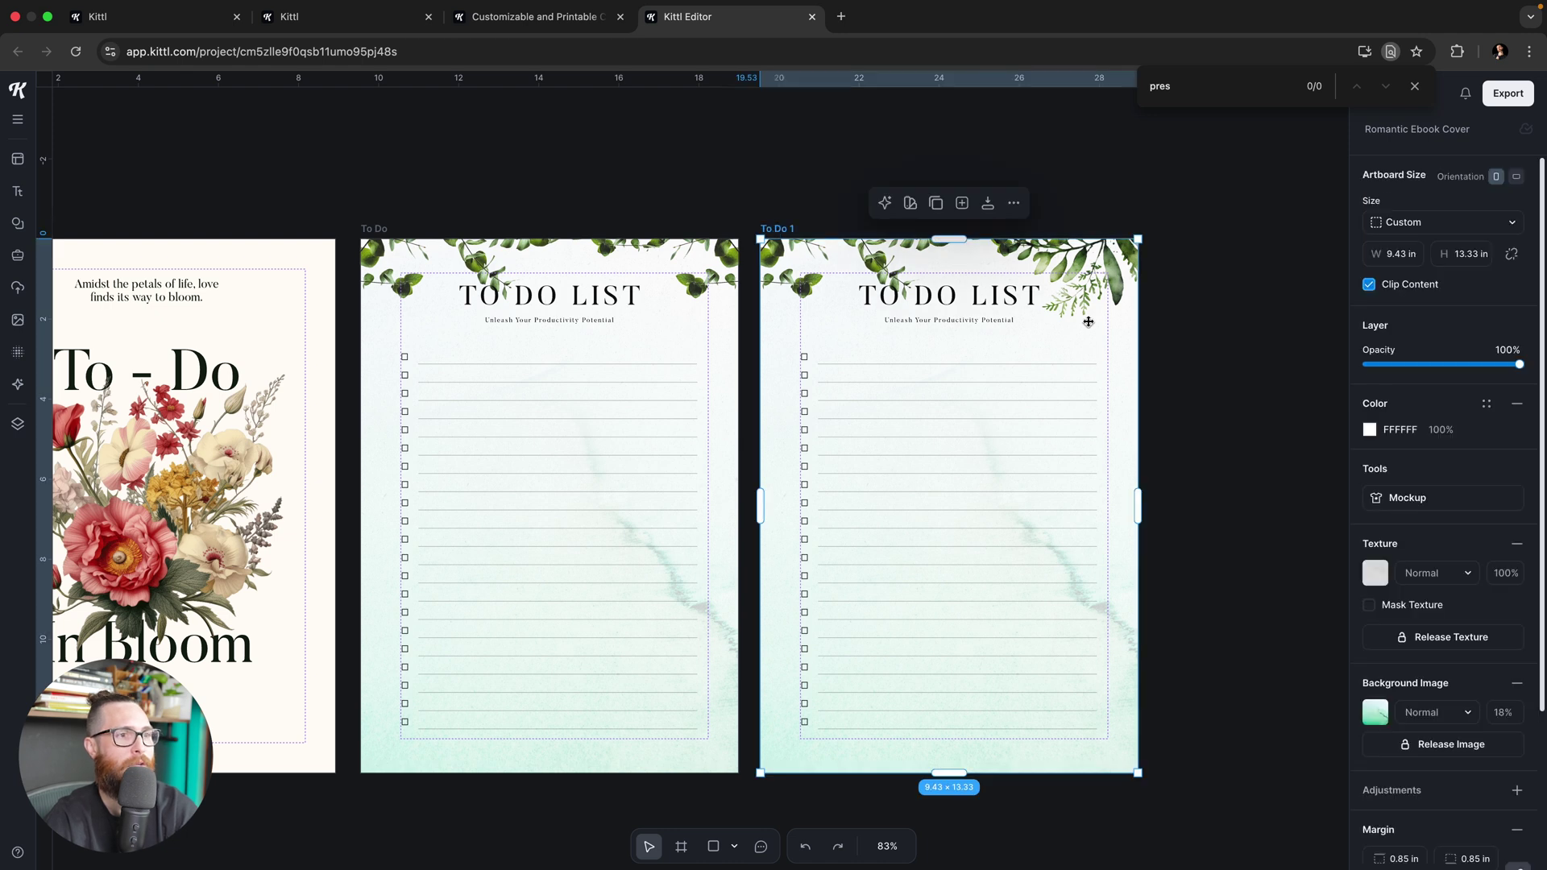
{"action": "scroll", "coordinate": [1441, 596], "scroll_direction": "down", "scroll_amount": 2}
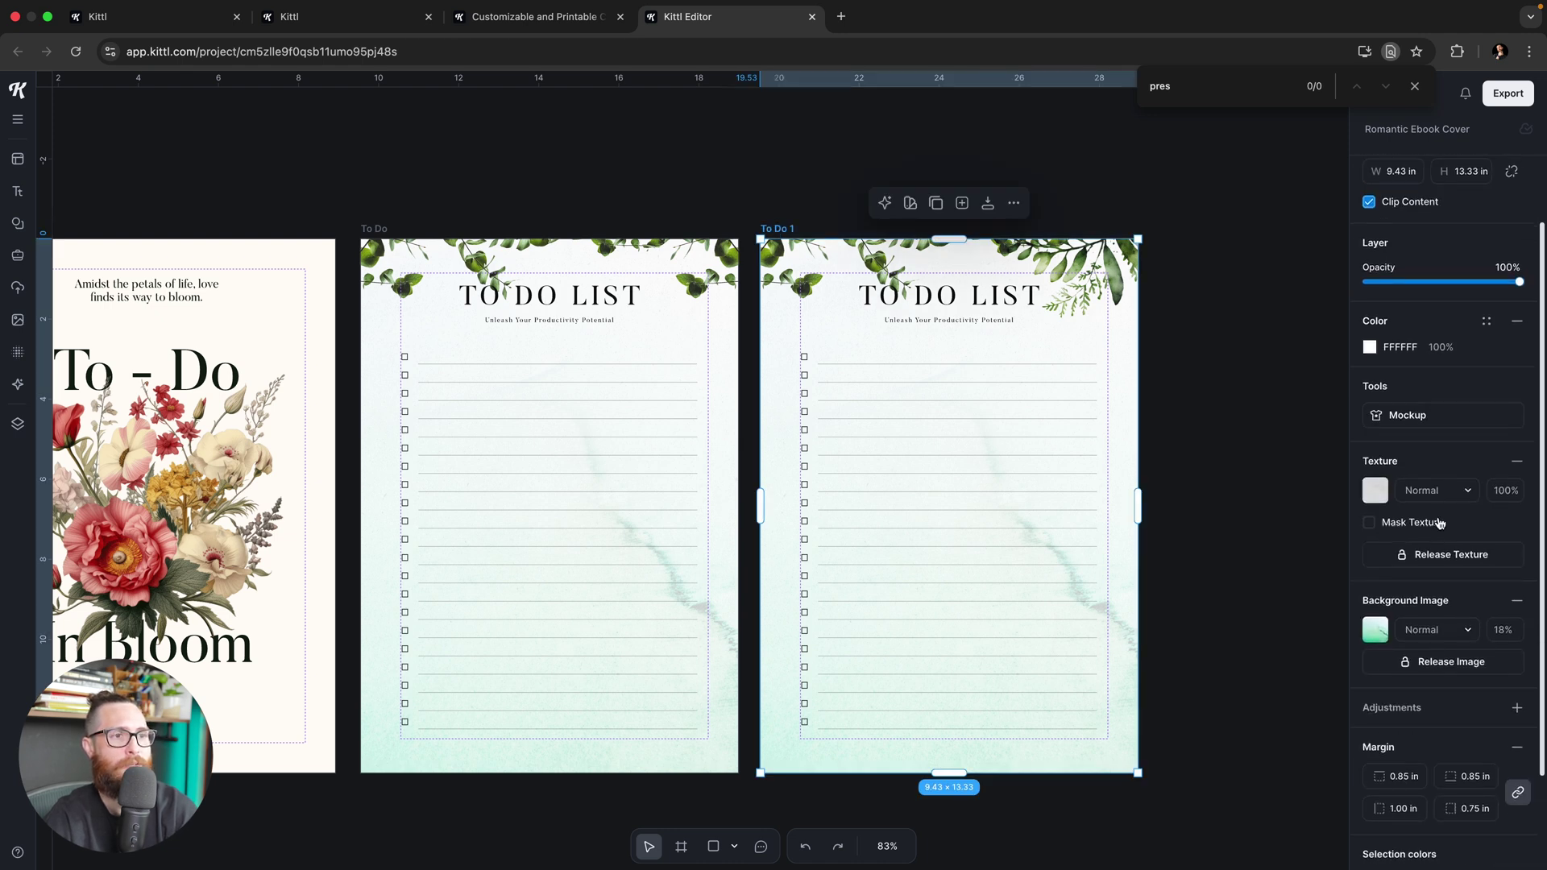
{"action": "scroll", "coordinate": [1465, 493], "scroll_direction": "down", "scroll_amount": 3}
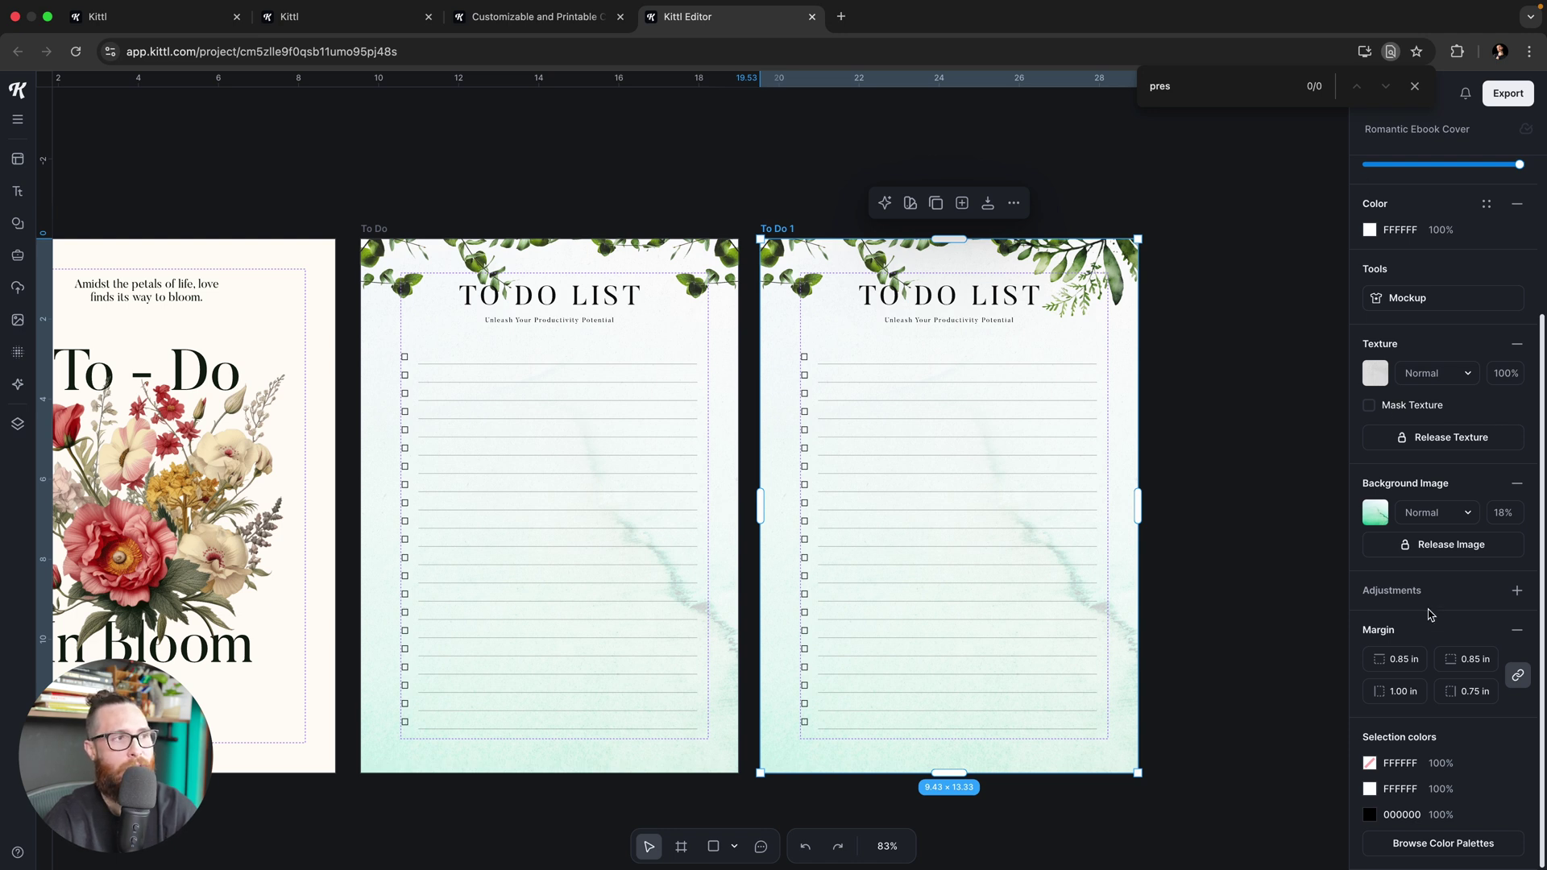
{"action": "left_click", "coordinate": [810, 211]}
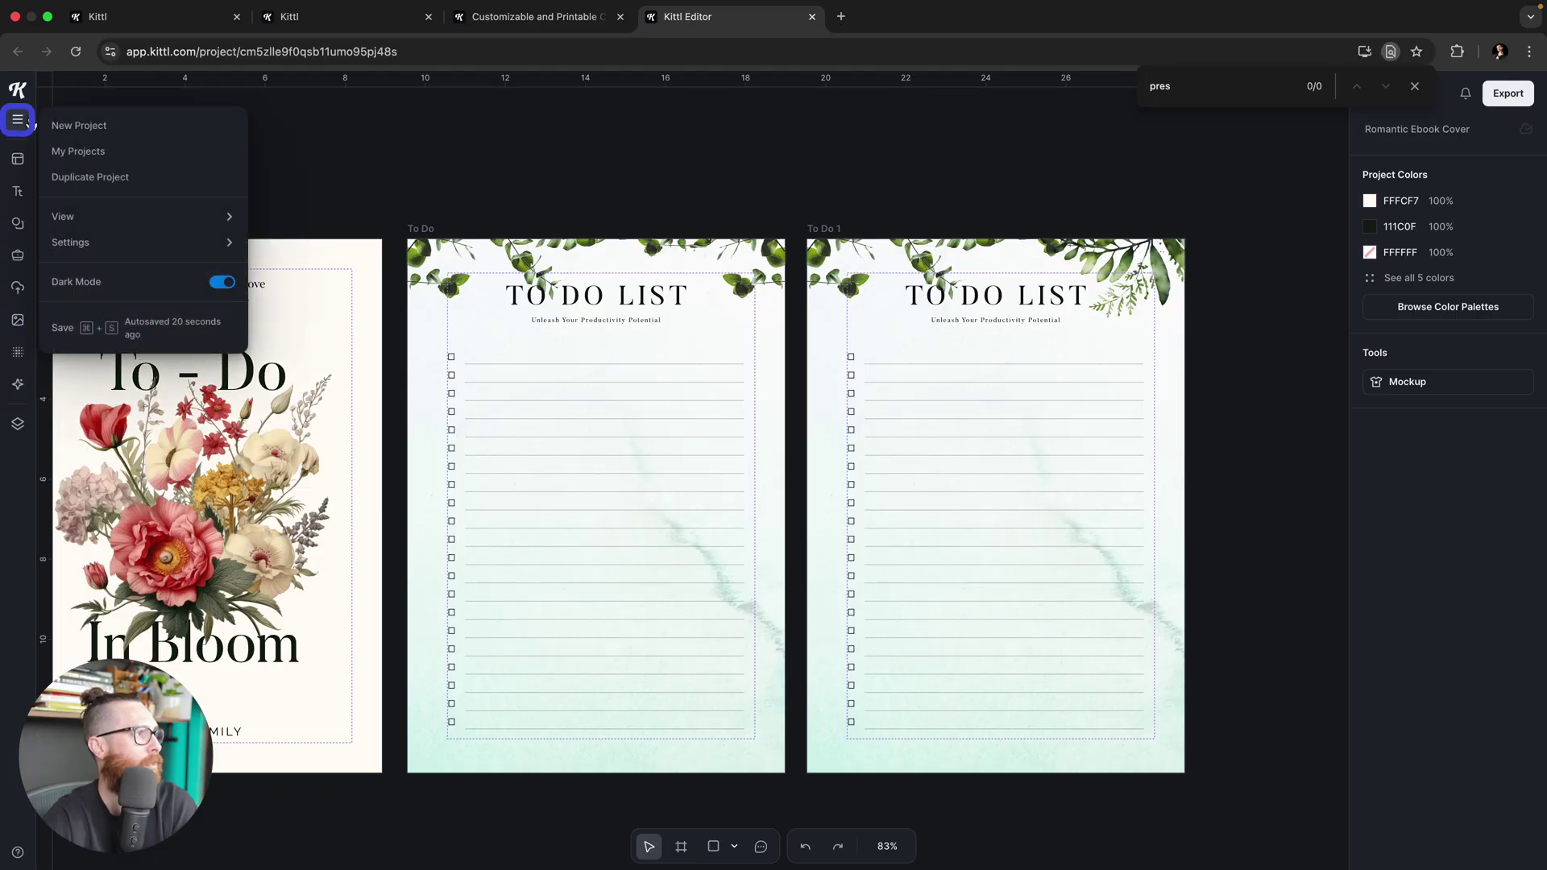
Step: Toggle View > Margin off and back on so guides stay shown, then go full screen
{"action": "mouse_move", "coordinate": [168, 219]}
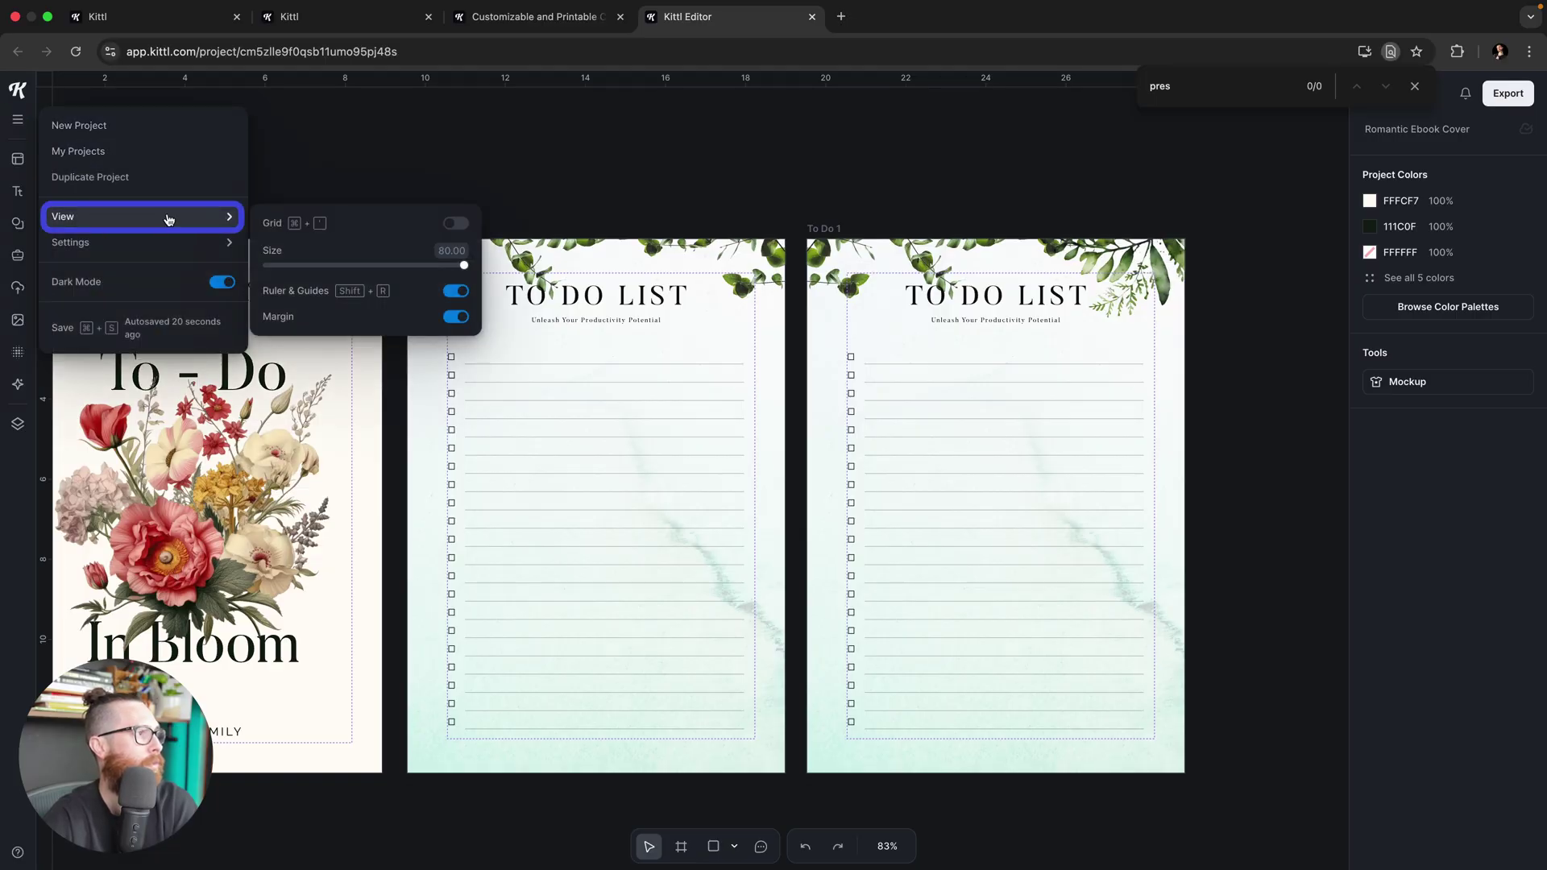
{"action": "left_click", "coordinate": [458, 317]}
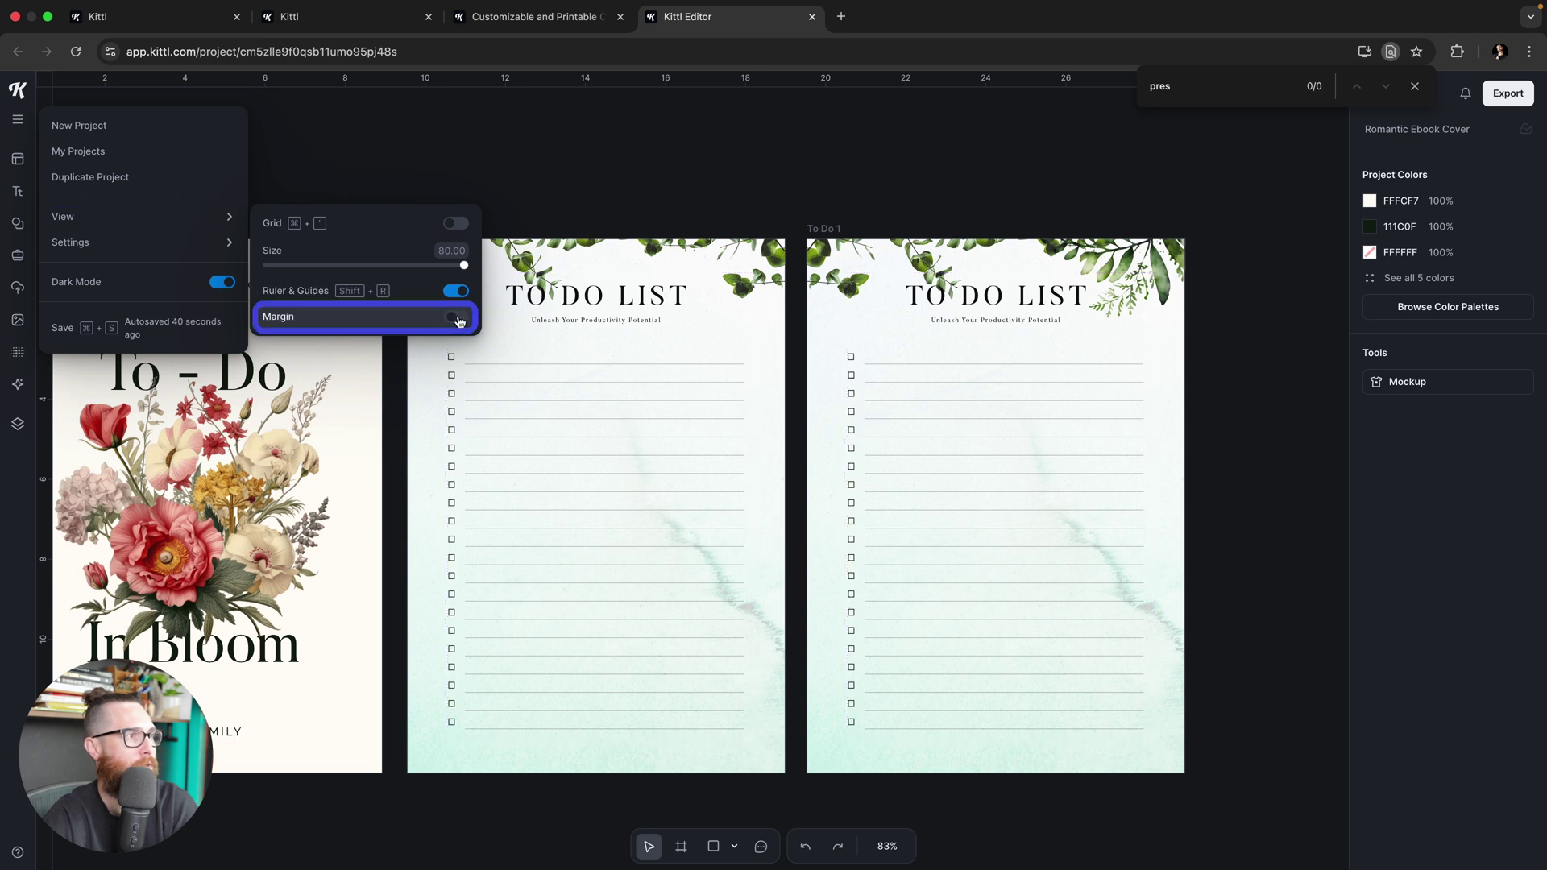
{"action": "left_click", "coordinate": [458, 318]}
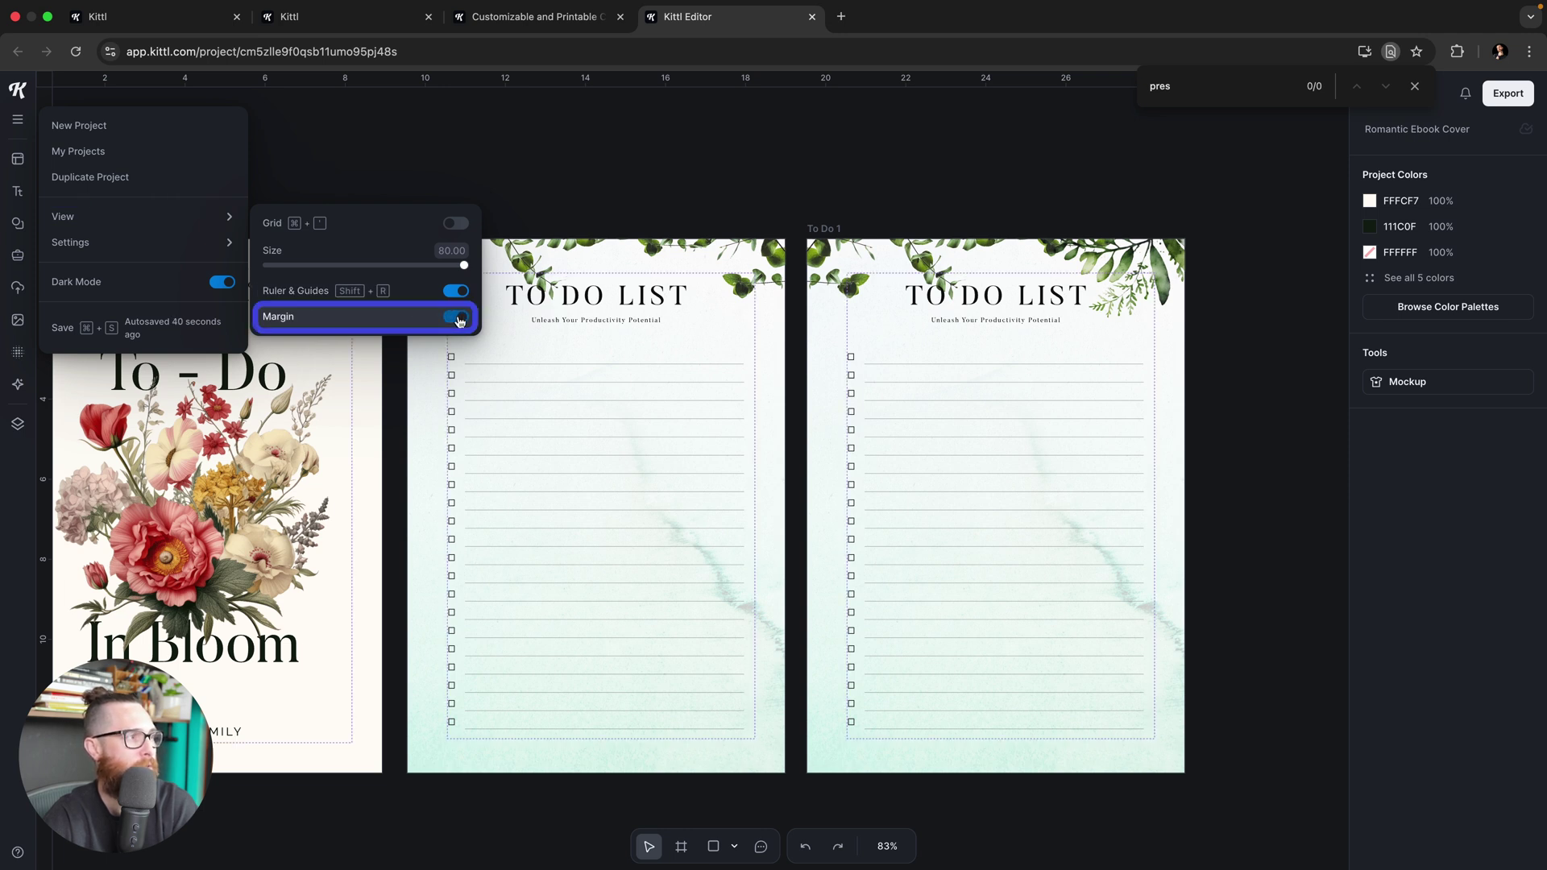
{"action": "left_click", "coordinate": [460, 319]}
{"action": "left_click", "coordinate": [459, 319]}
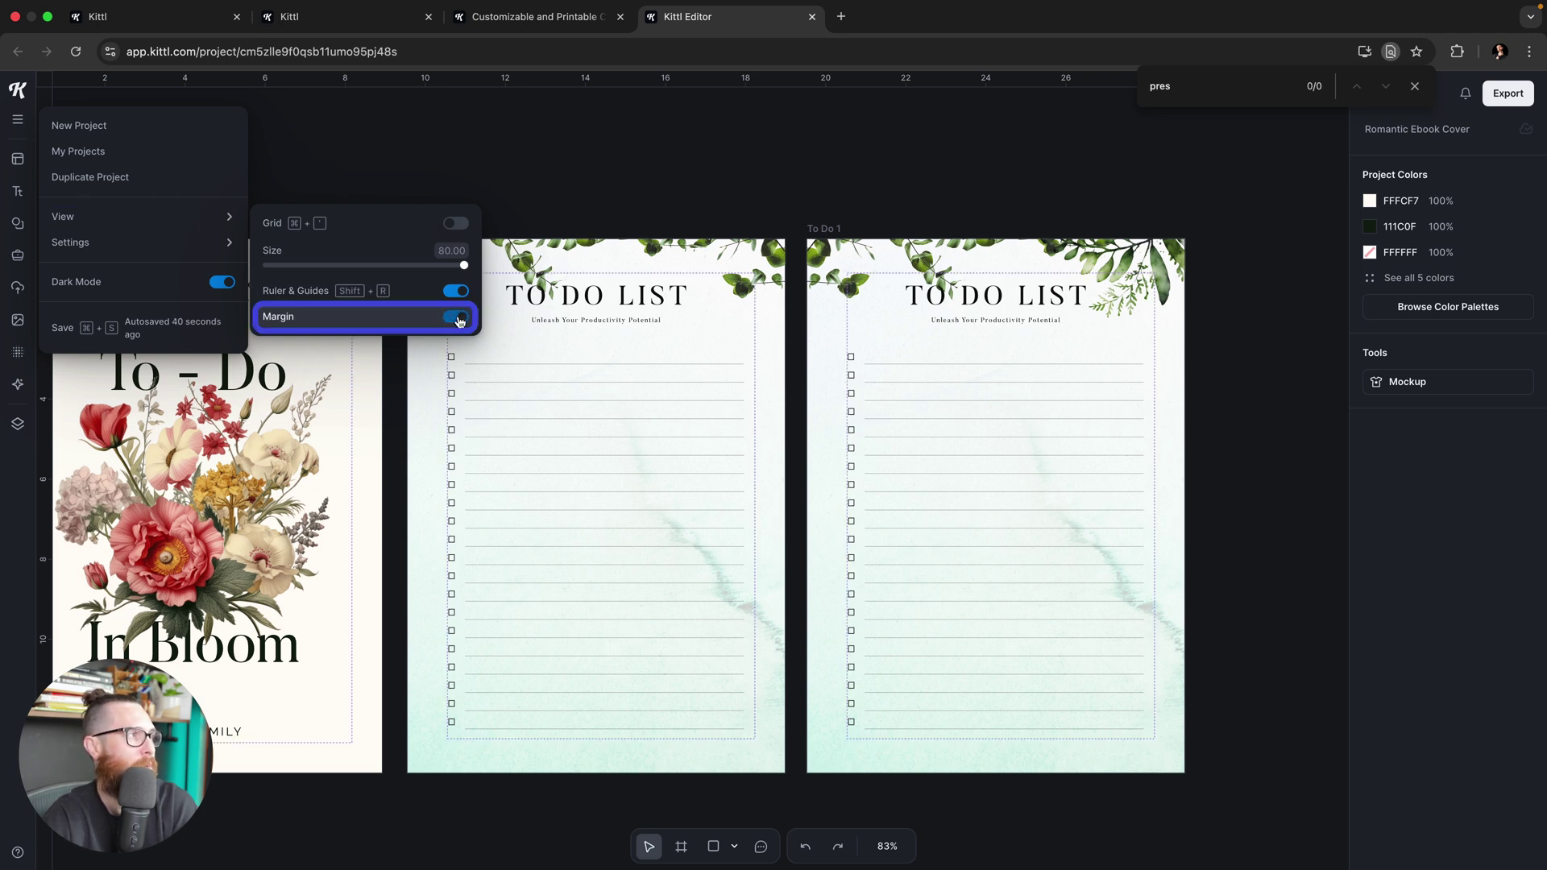
{"action": "left_click", "coordinate": [19, 121]}
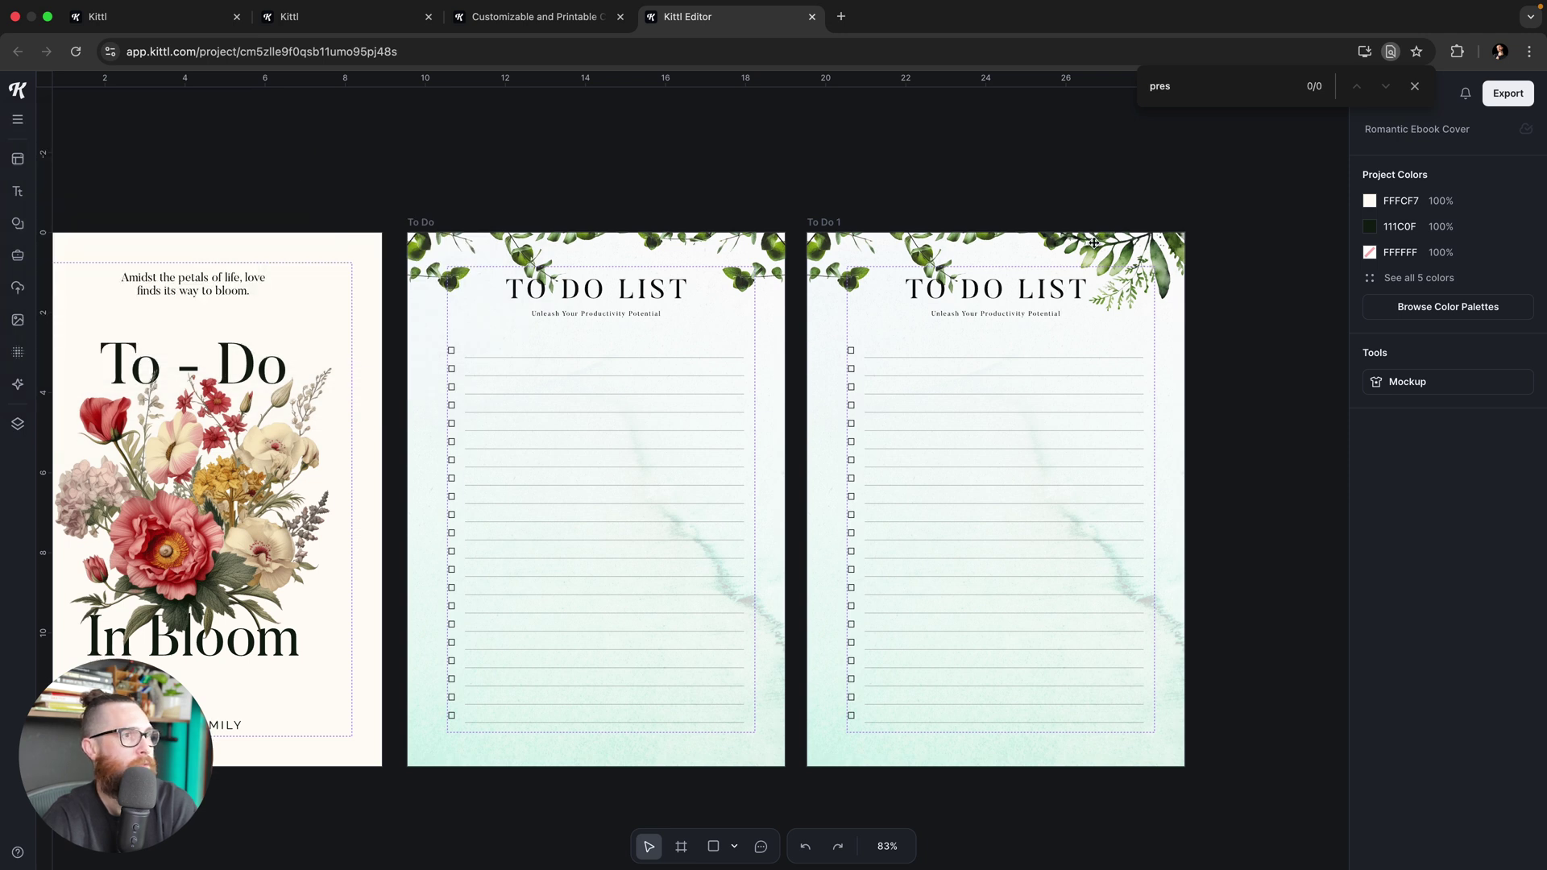
{"action": "scroll", "coordinate": [1216, 290], "scroll_direction": "down", "scroll_amount": 1}
{"action": "key", "text": "ctrl+super+f"}
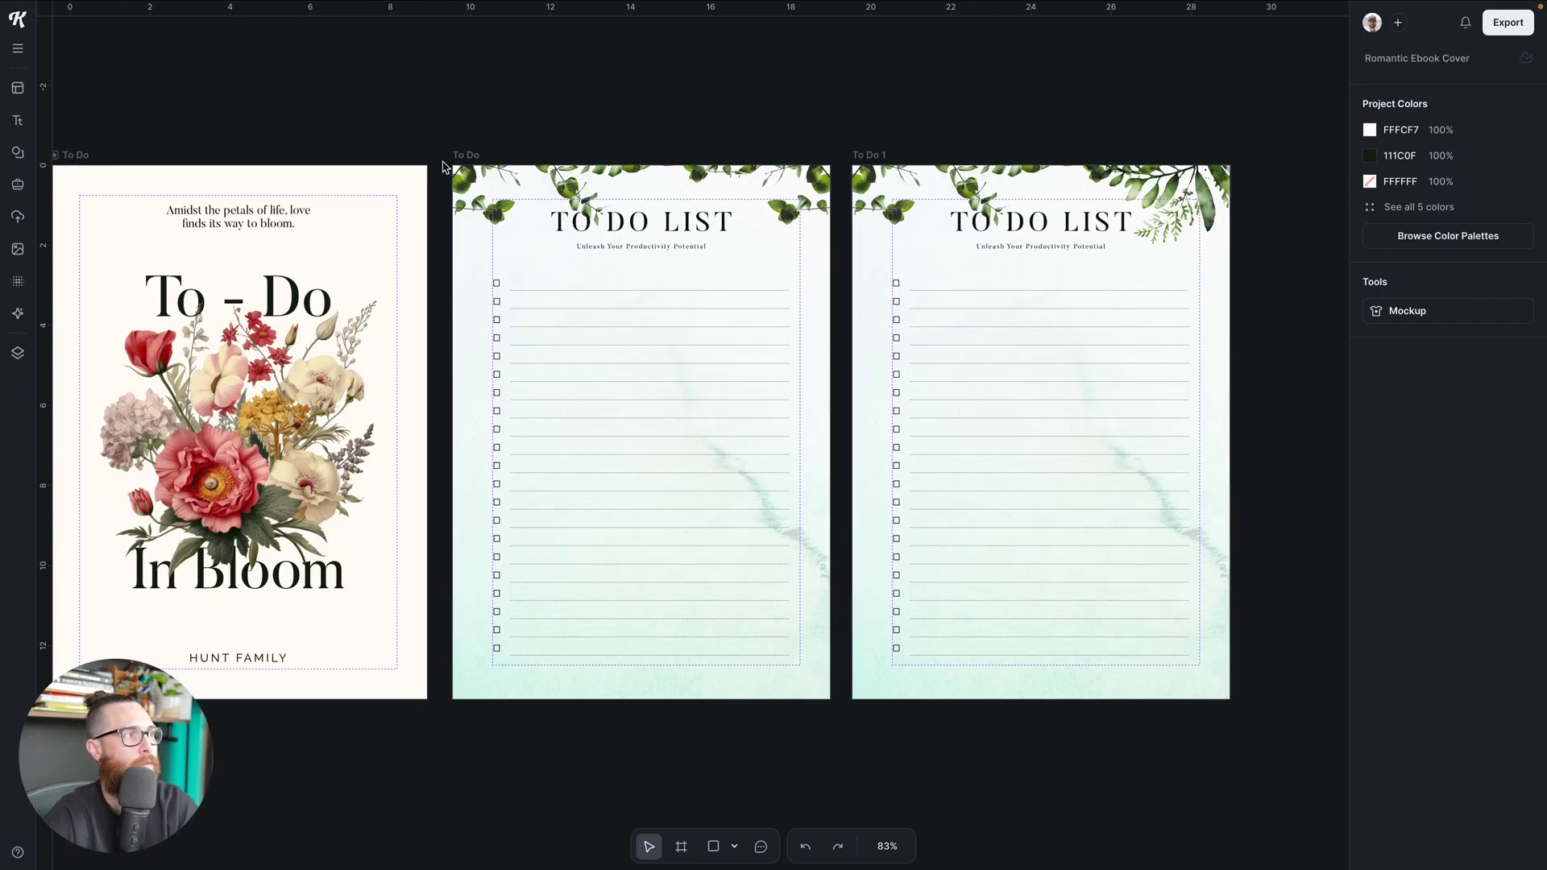
Step: Select the middle To Do artboard to show its Artboard Size and Margin properties
{"action": "left_click", "coordinate": [468, 155]}
{"action": "left_click", "coordinate": [870, 153]}
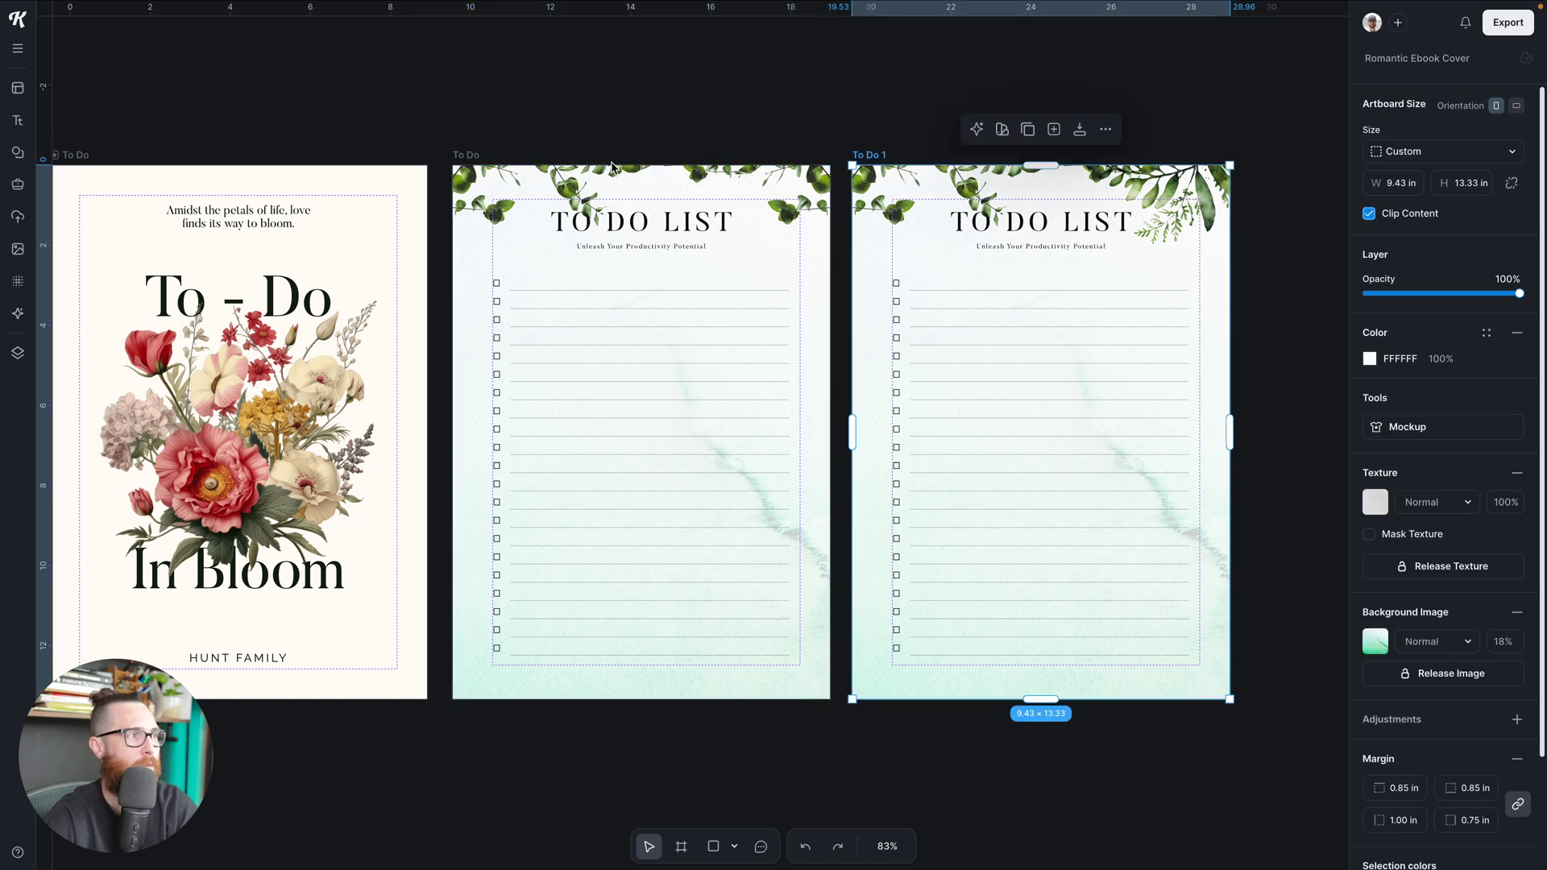
{"action": "left_click", "coordinate": [467, 155]}
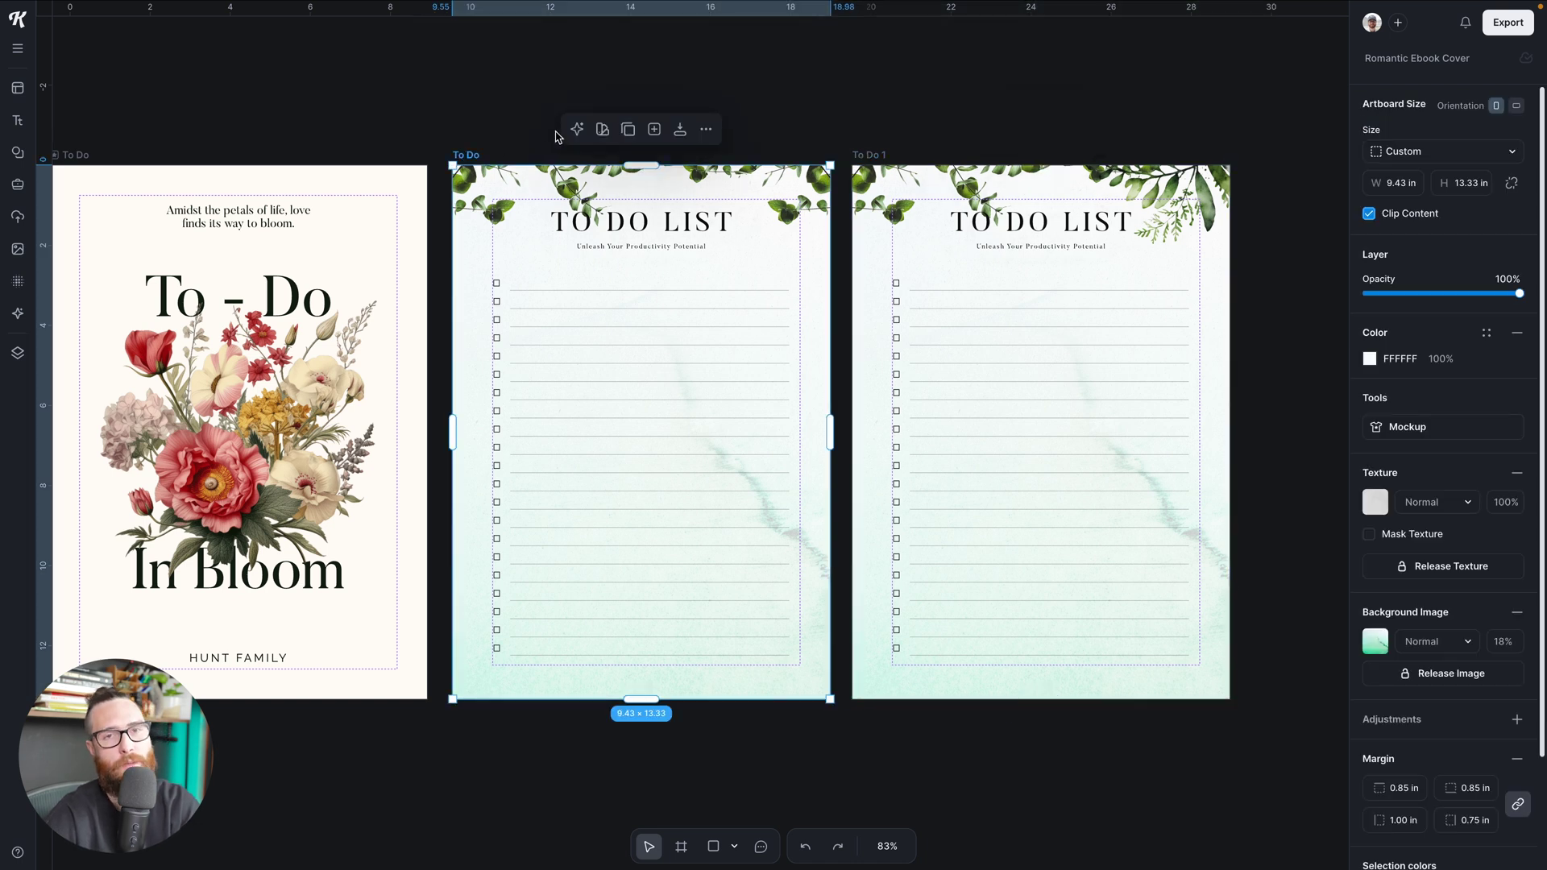